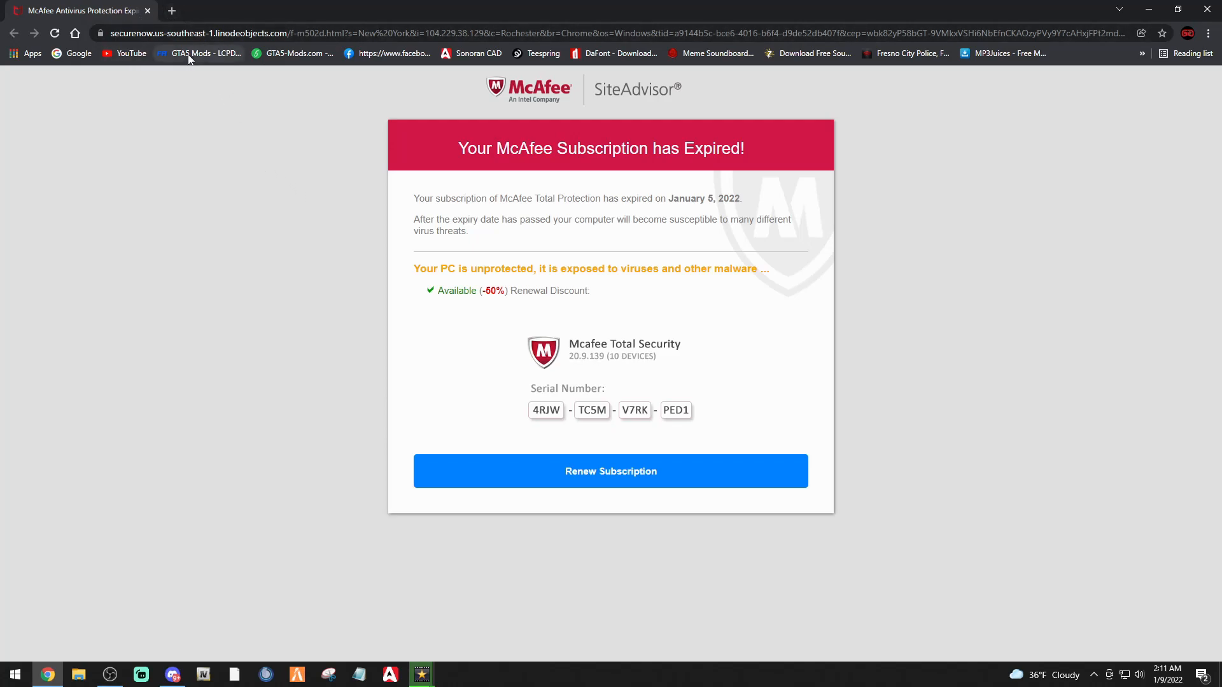
# Open the Google homepage and search for "fresno liveries lspdfr"
pyautogui.click(70, 53)
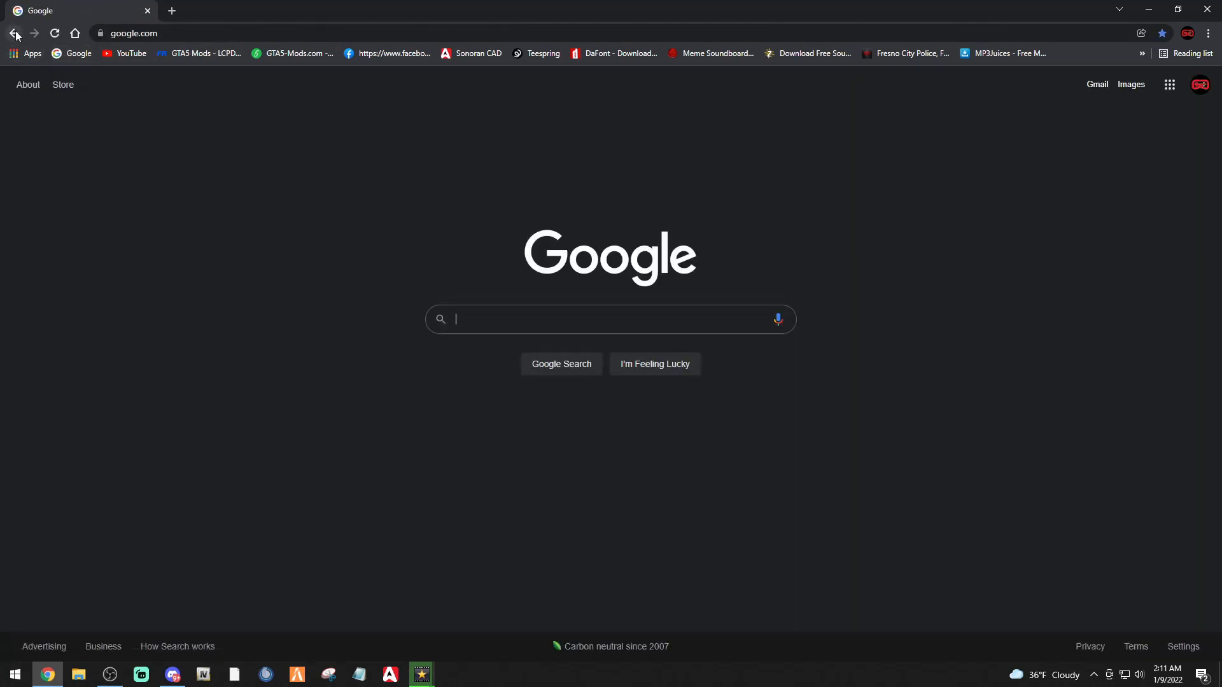
pyautogui.click(514, 334)
pyautogui.write('fres')
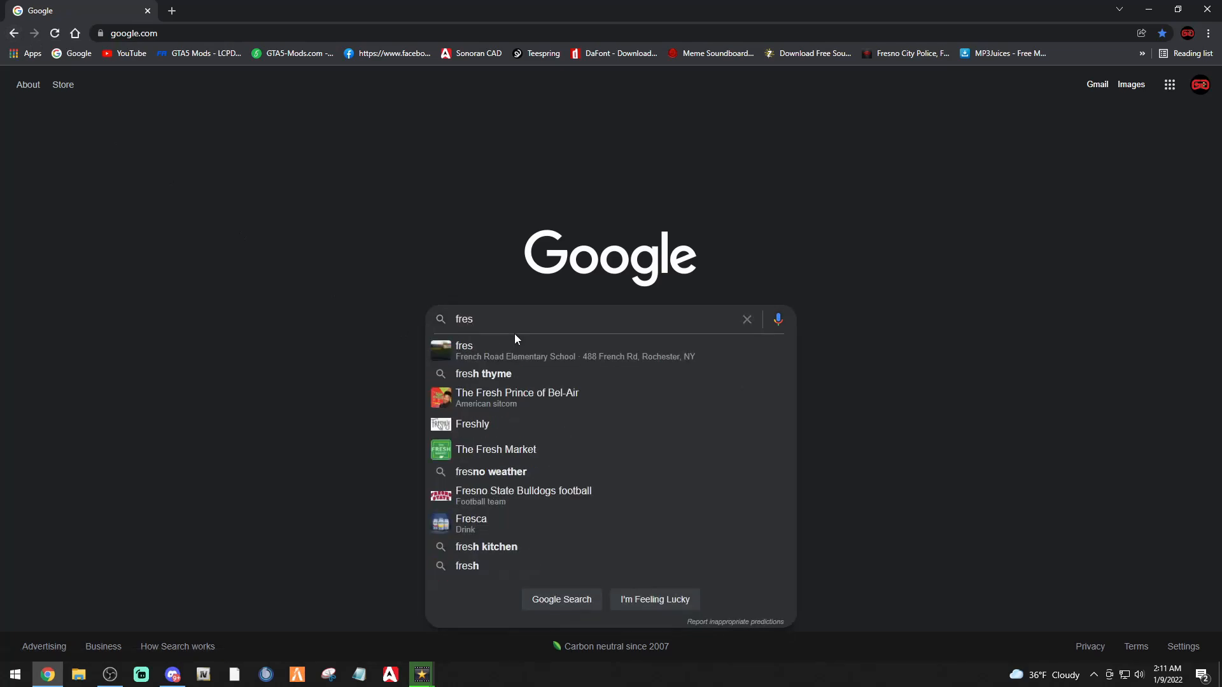
pyautogui.write('no live')
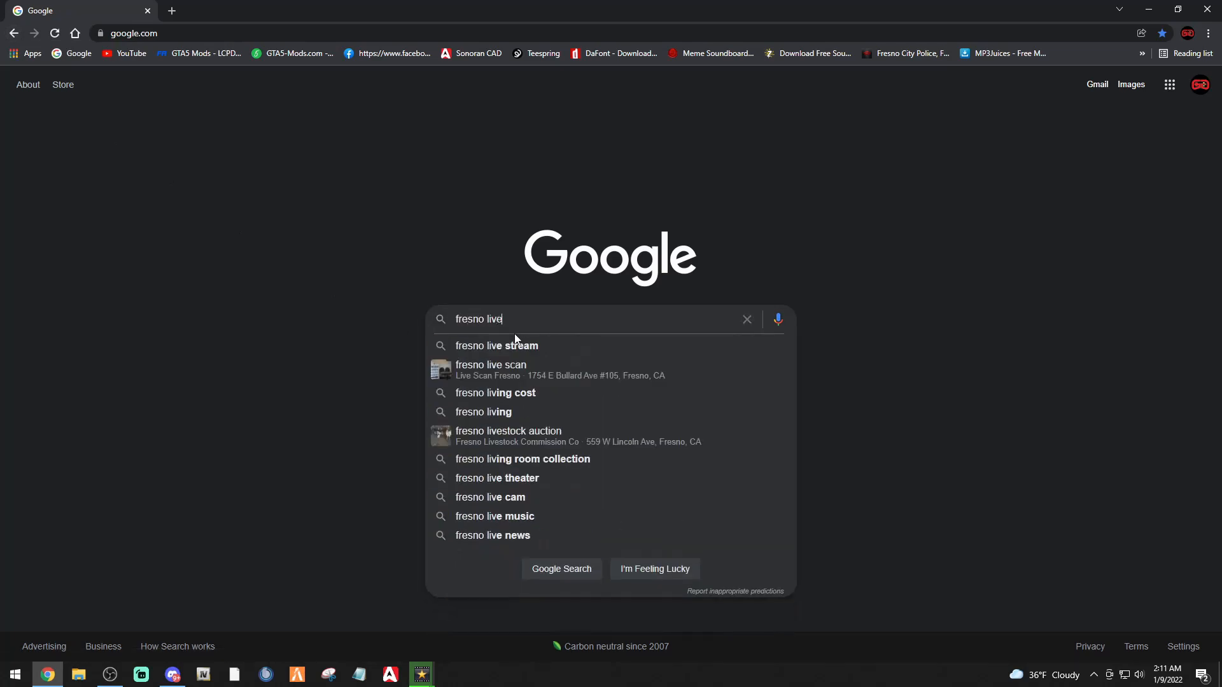
pyautogui.write('ries')
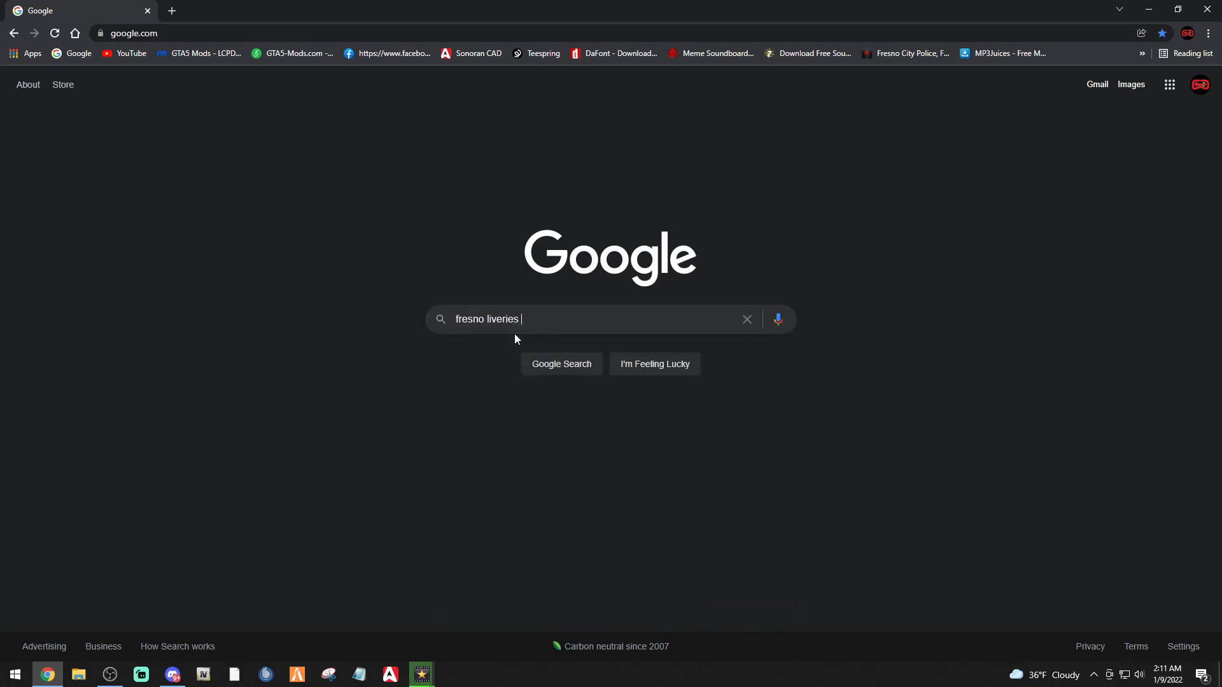
pyautogui.write(' lspdfr')
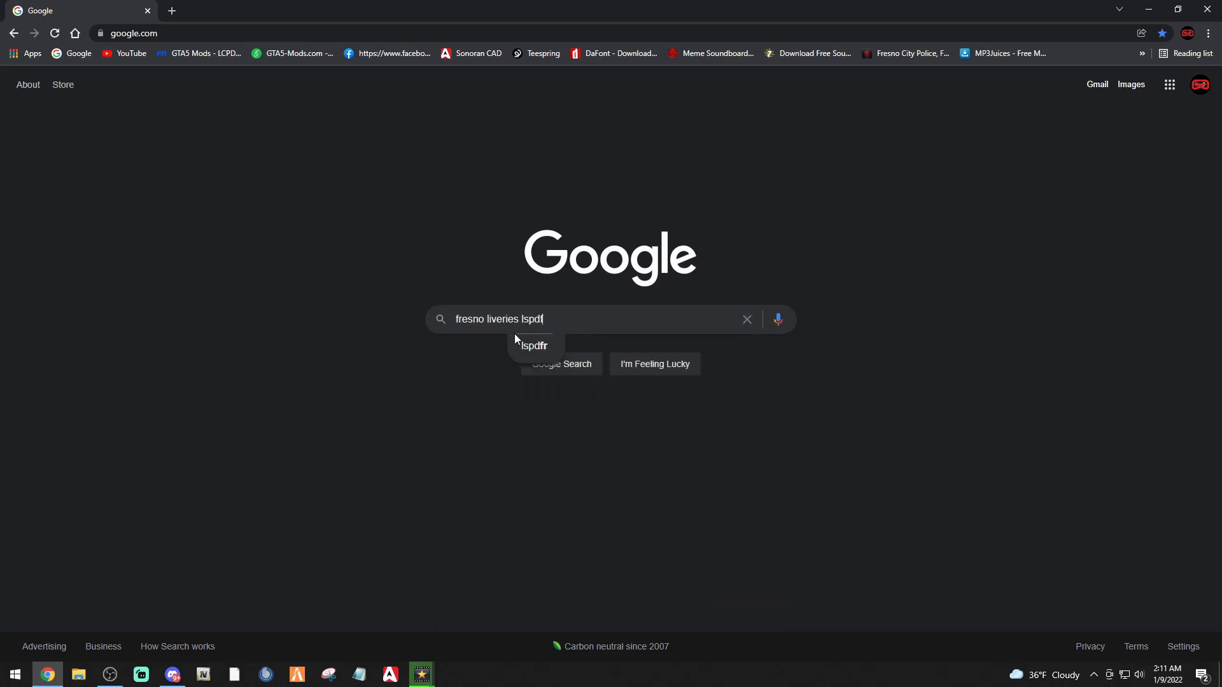
pyautogui.press('Return')
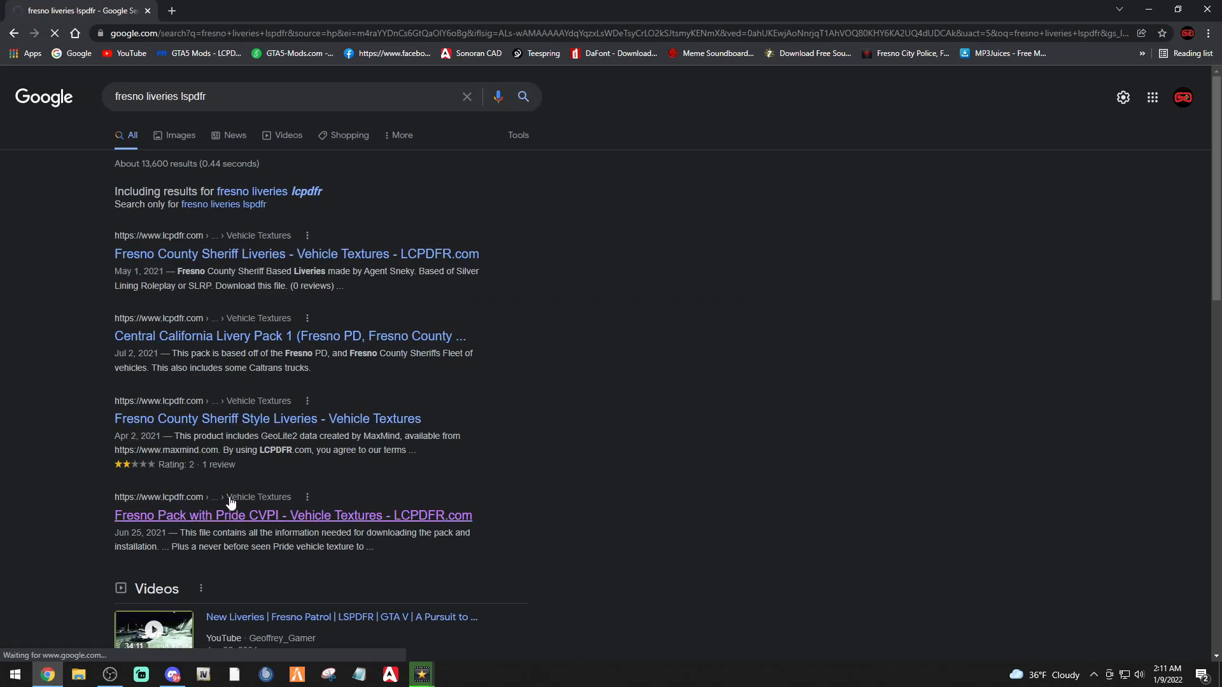
# Open the Fresno Pack with Pride CVPI page on LCPDFR.com and its required [ELS] SAHP Code 3 Pack in a new tab
pyautogui.scroll(-1, 233, 482)
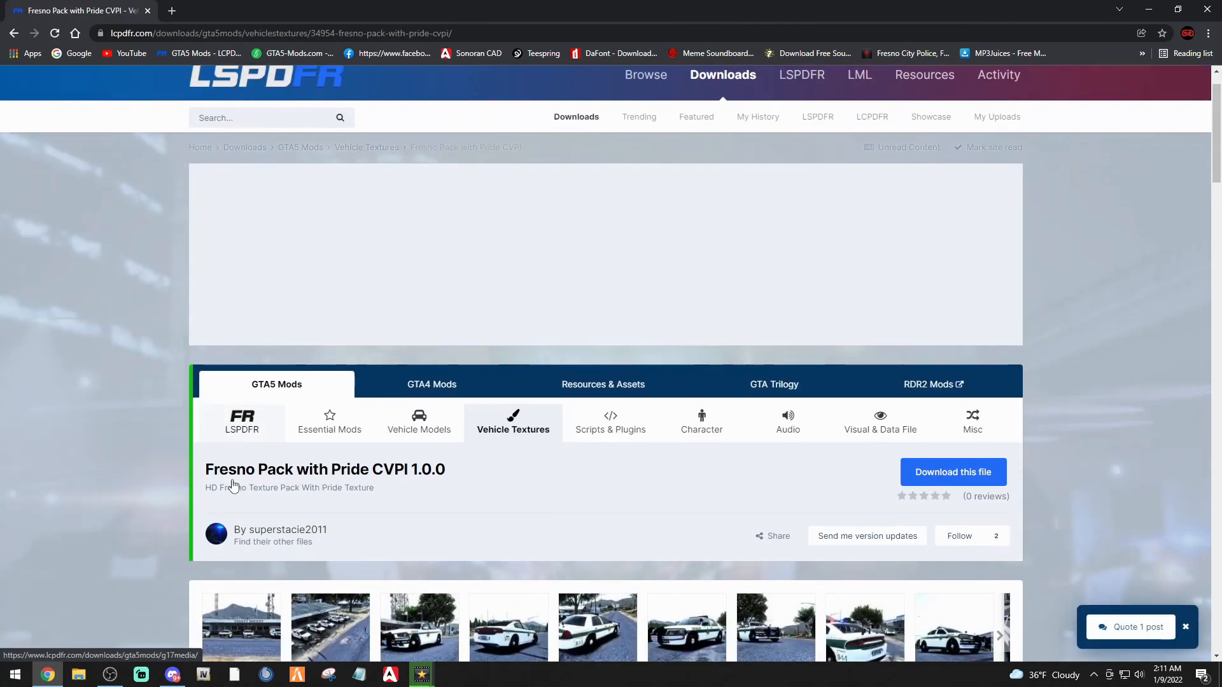
pyautogui.scroll(-3, 233, 485)
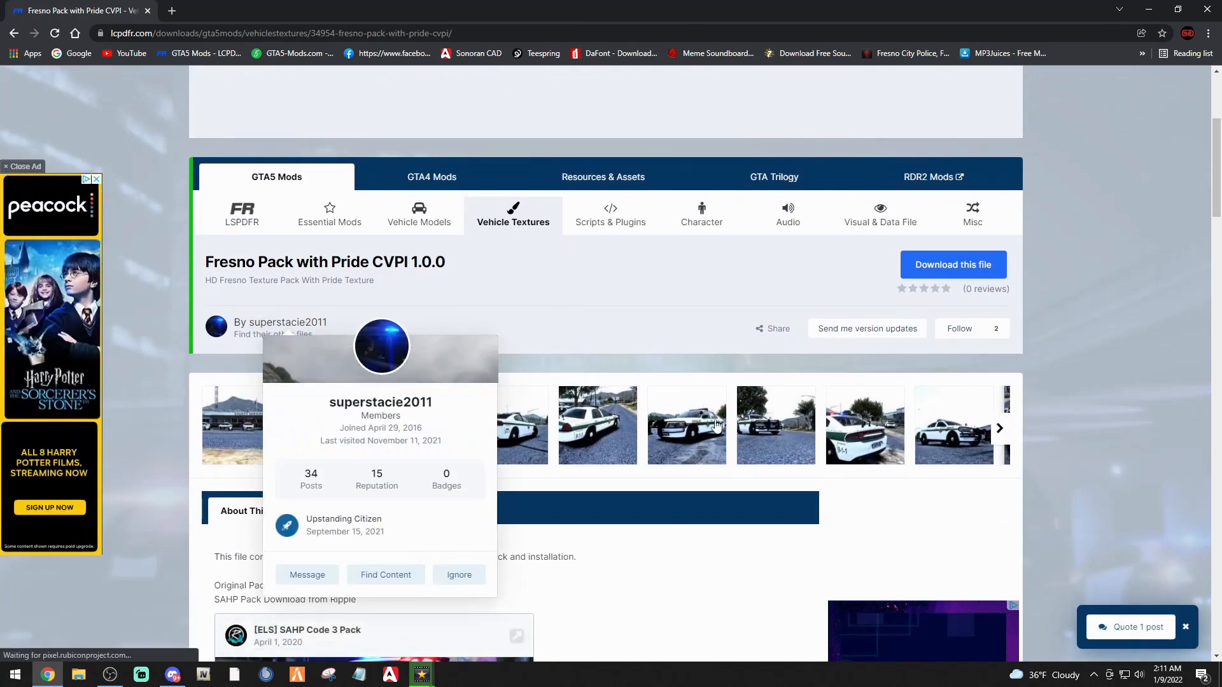
pyautogui.scroll(-3, 713, 570)
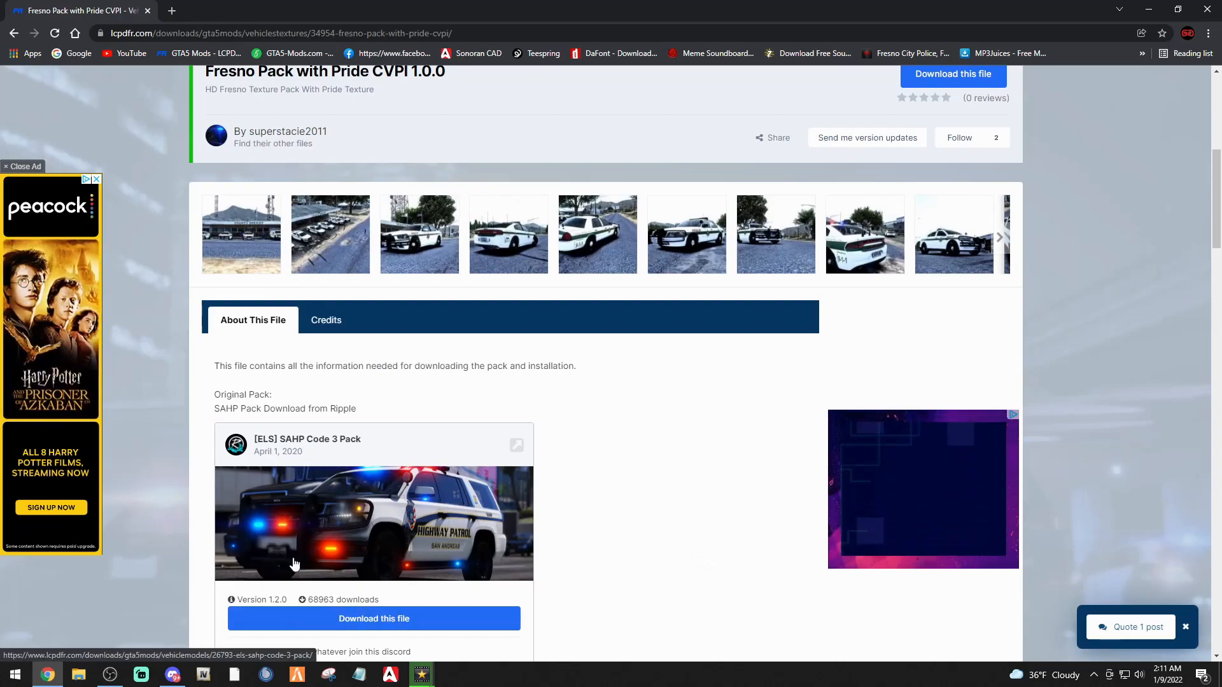
pyautogui.scroll(-2, 348, 472)
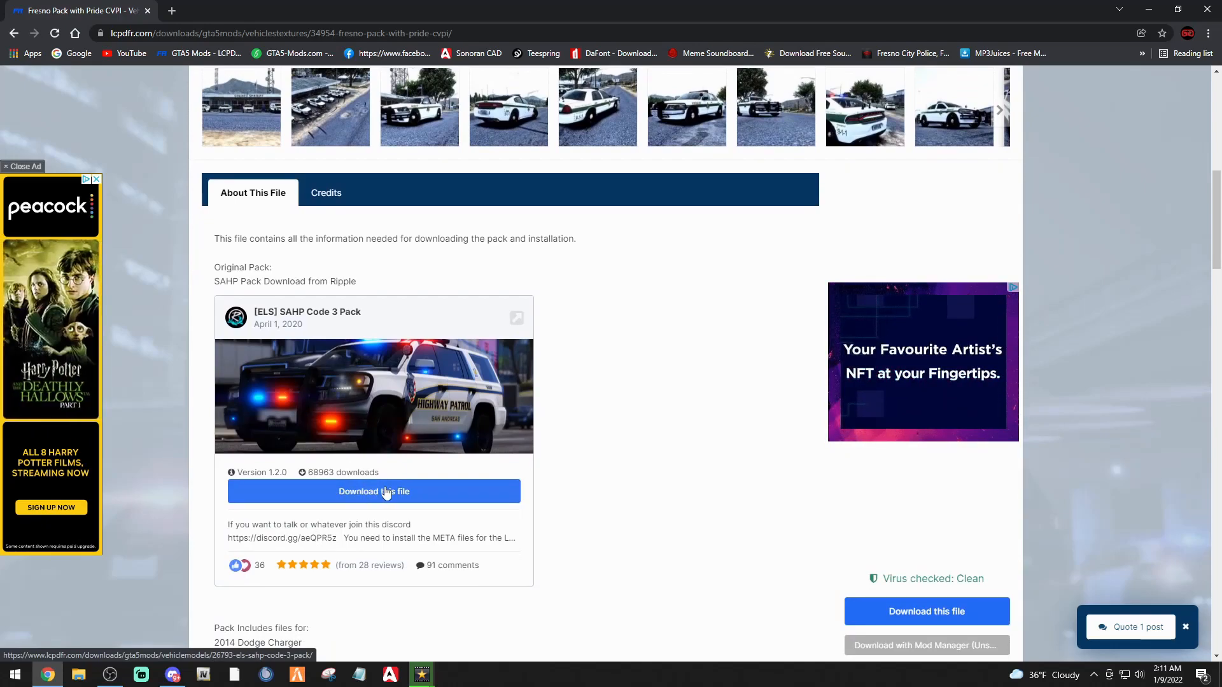
pyautogui.rightClick(346, 491)
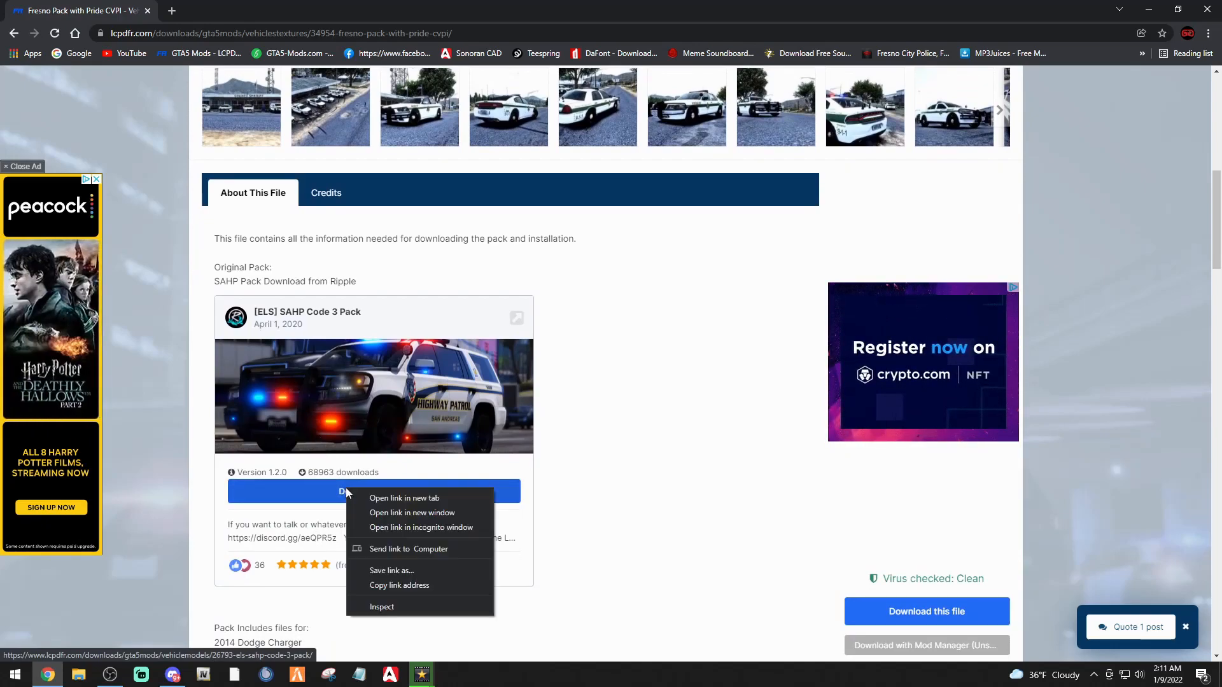
pyautogui.click(381, 498)
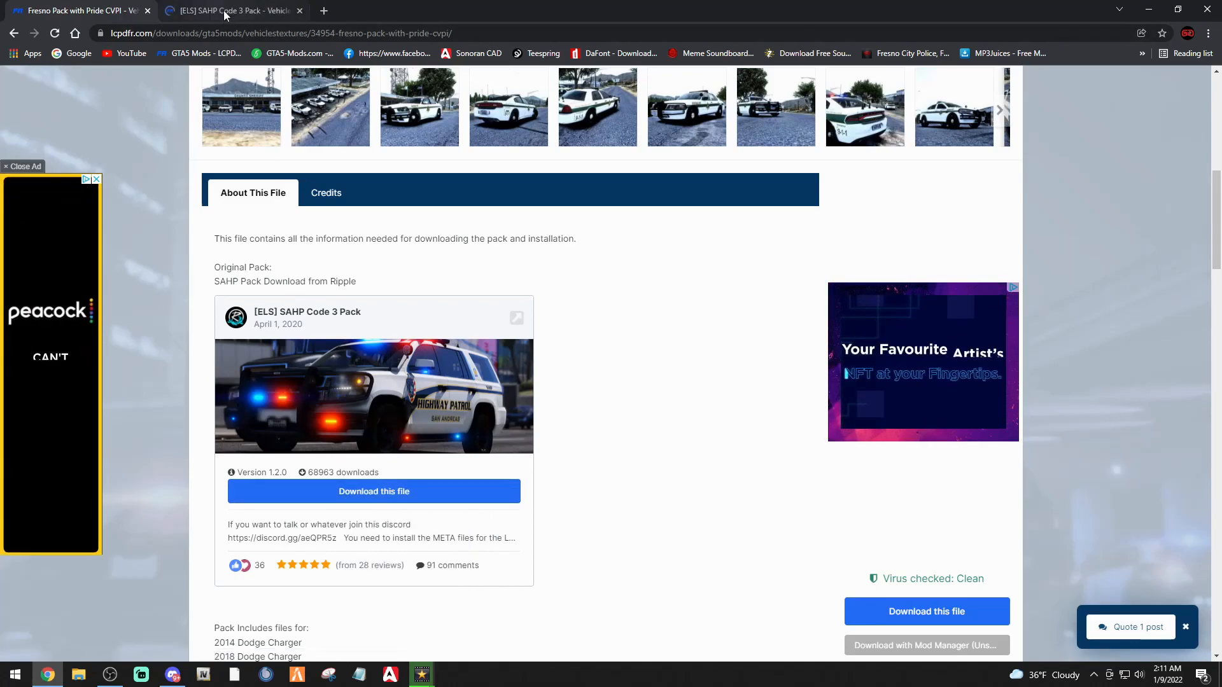
# Review the Fresno pack's included vehicles and picture credits, and start downloading the Fresno Pack with Pride CVPI
pyautogui.scroll(5, 572, 436)
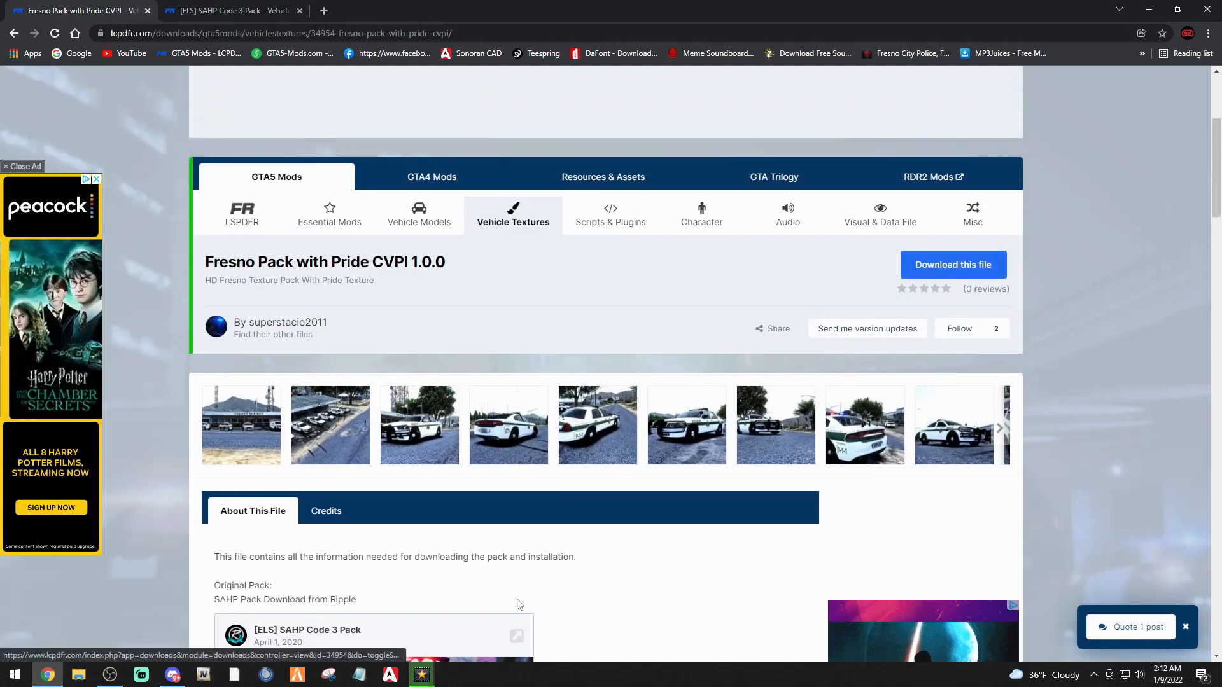
pyautogui.scroll(-8, 519, 604)
pyautogui.scroll(6, 546, 501)
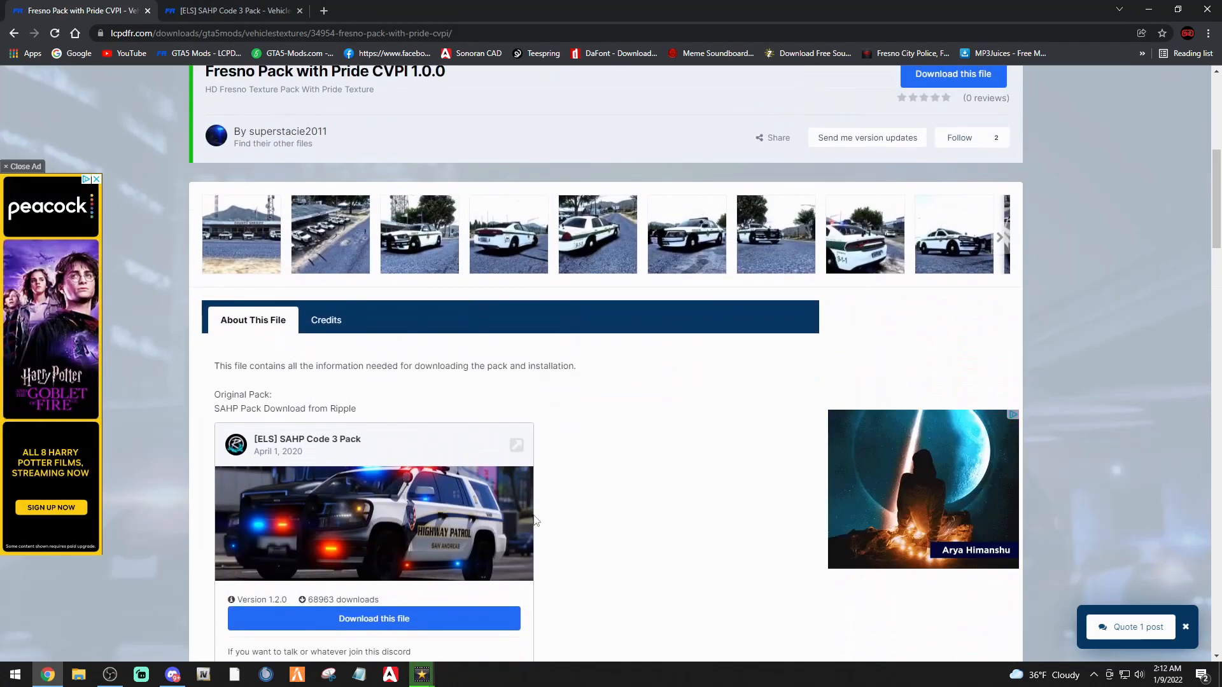
pyautogui.scroll(-6, 534, 521)
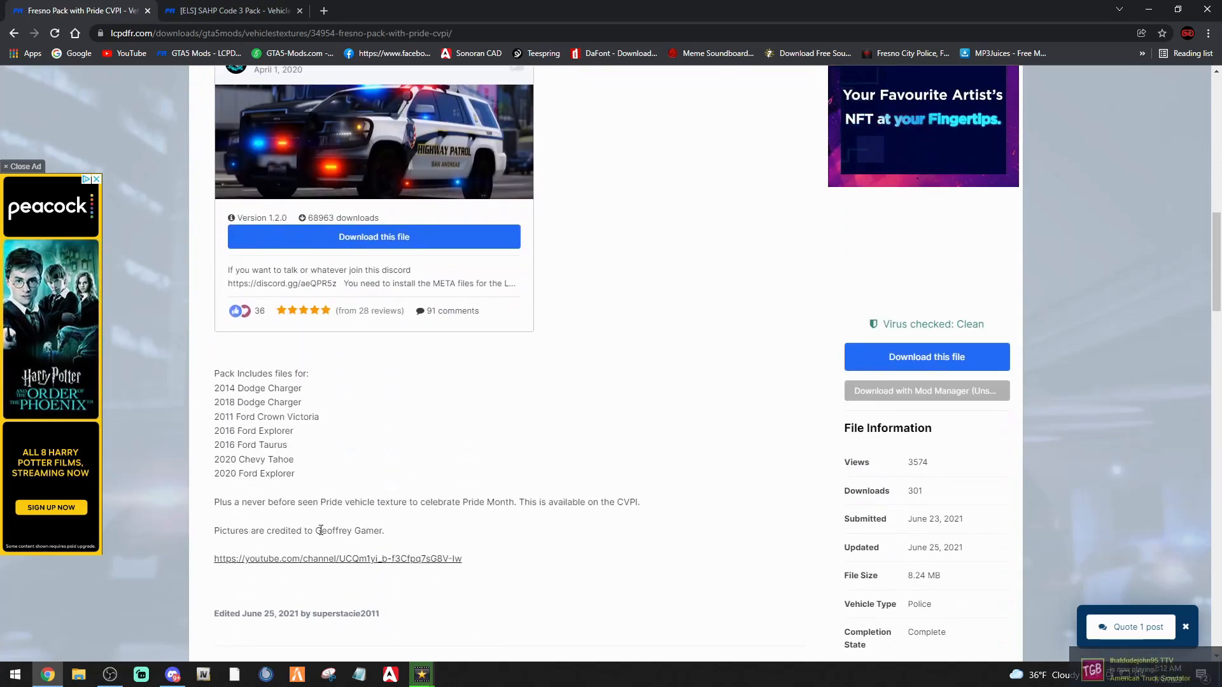
pyautogui.moveTo(316, 531); pyautogui.dragTo(384, 531)
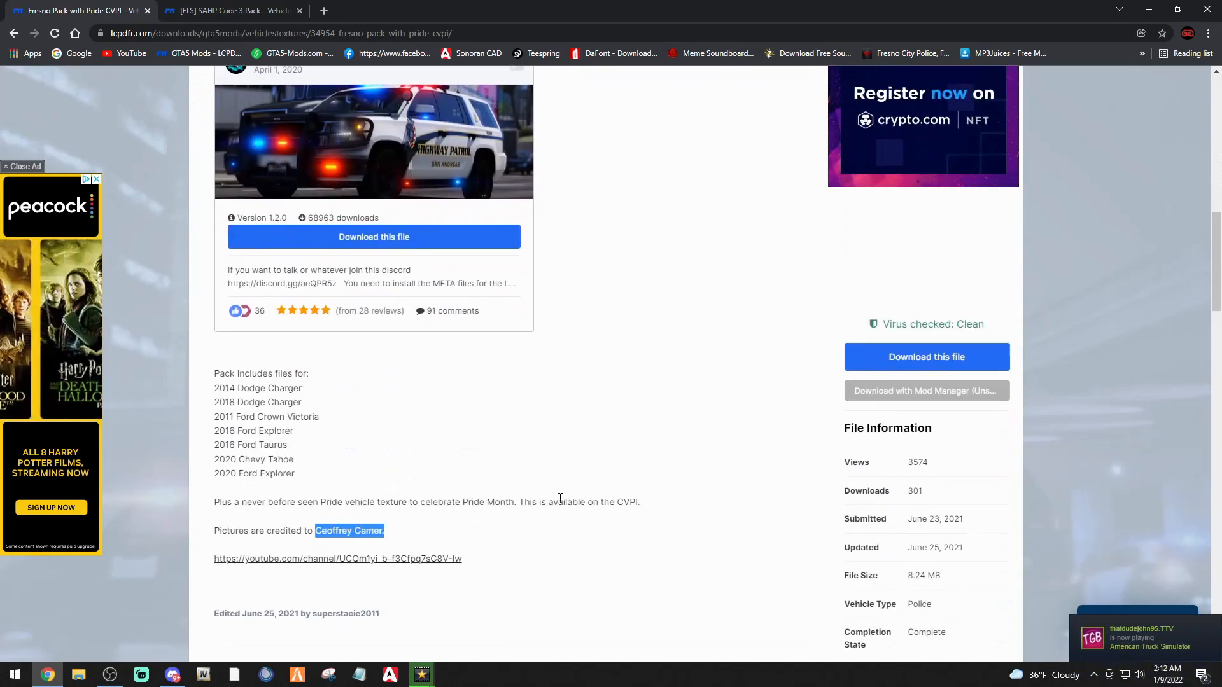
pyautogui.scroll(-1, 554, 501)
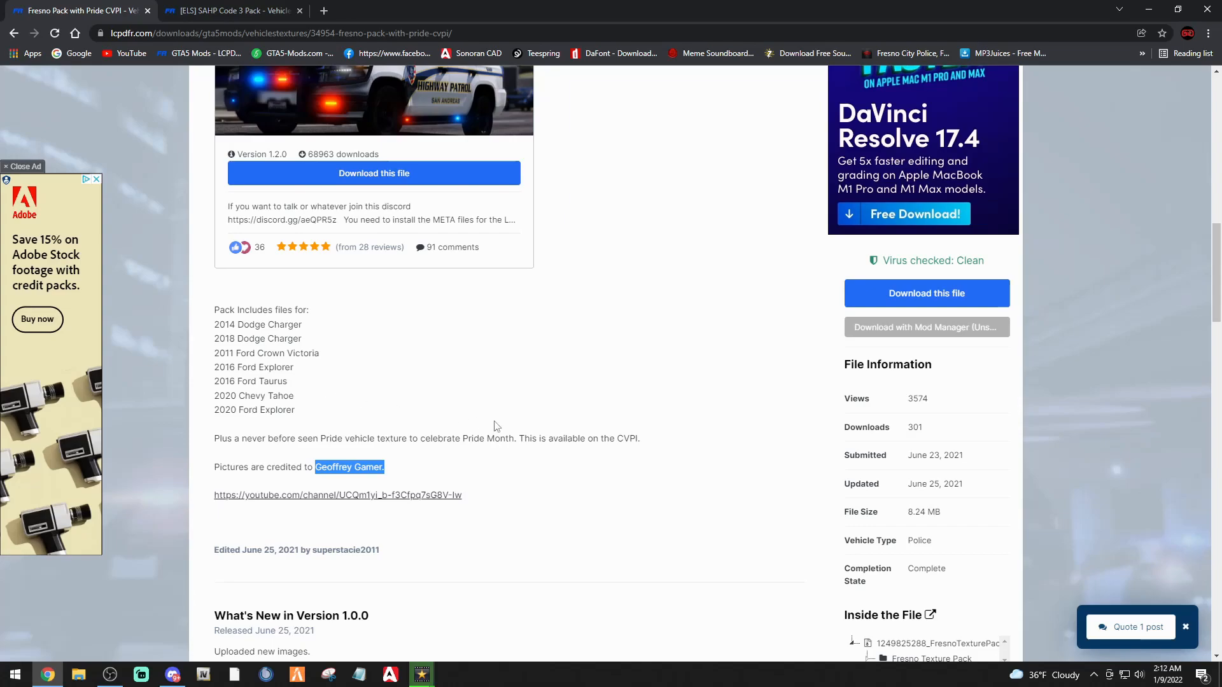
pyautogui.scroll(2, 496, 426)
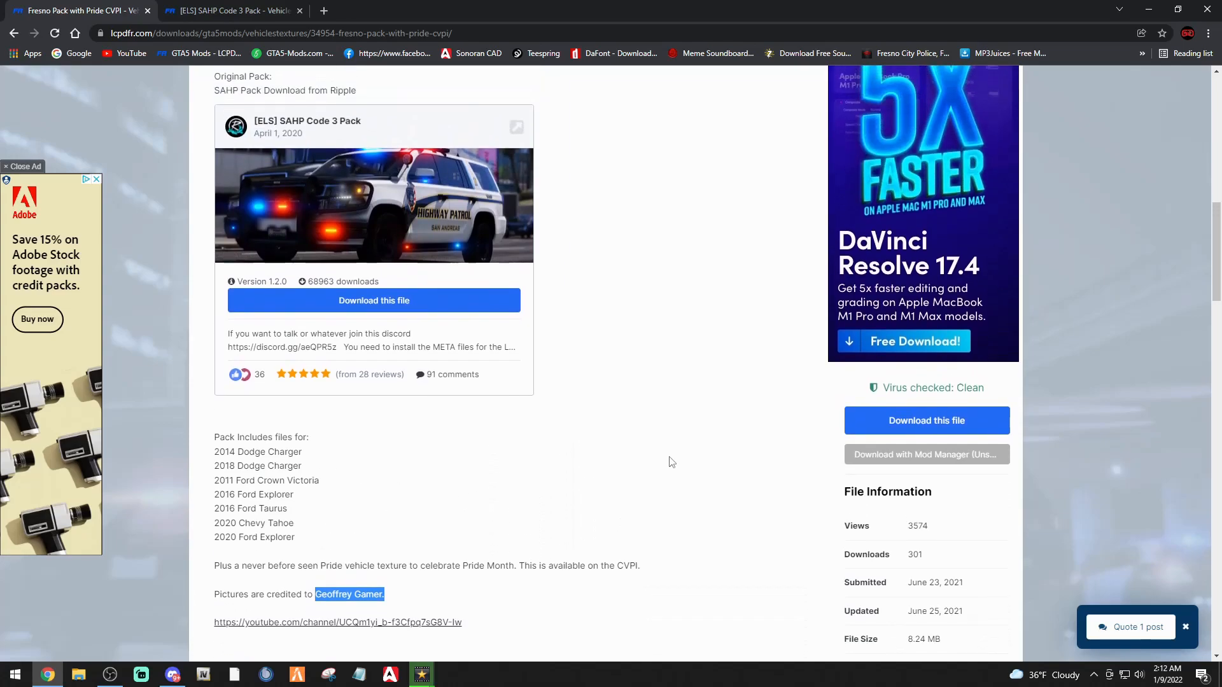
pyautogui.scroll(1, 672, 464)
pyautogui.click(929, 488)
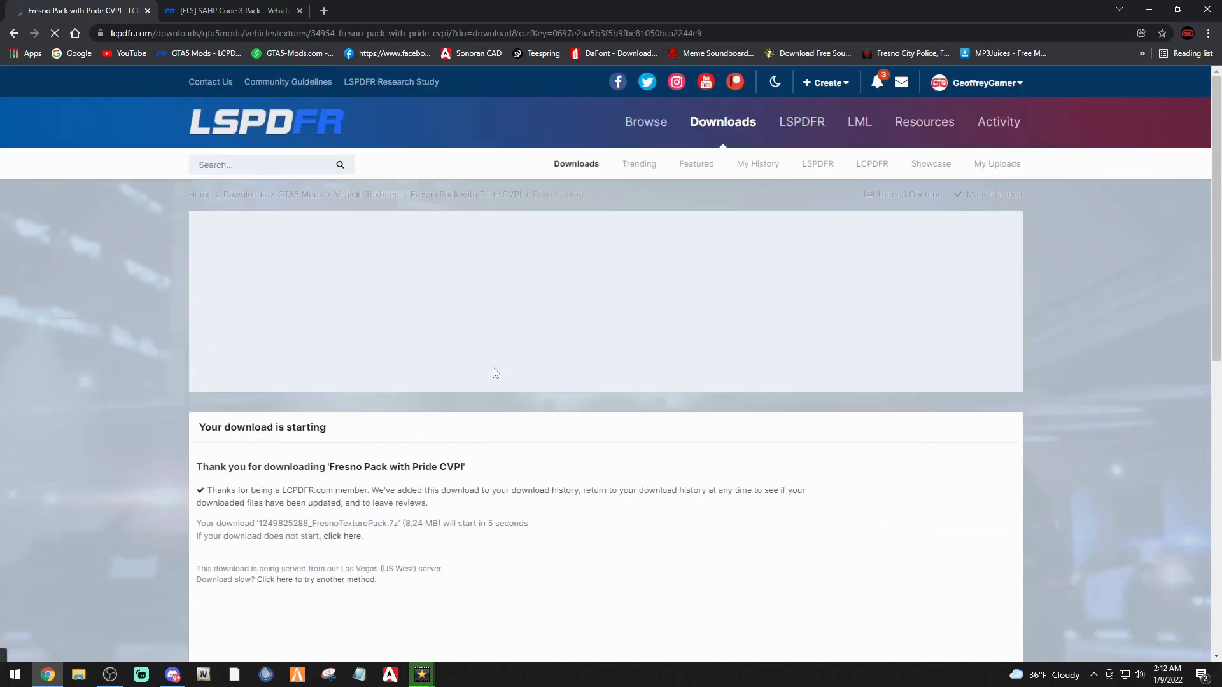
# Download the main file SAHP_Code_3_Pack.rar from the [ELS] SAHP Code 3 Pack page, moving the opened Fresno archive out of the way
pyautogui.click(242, 11)
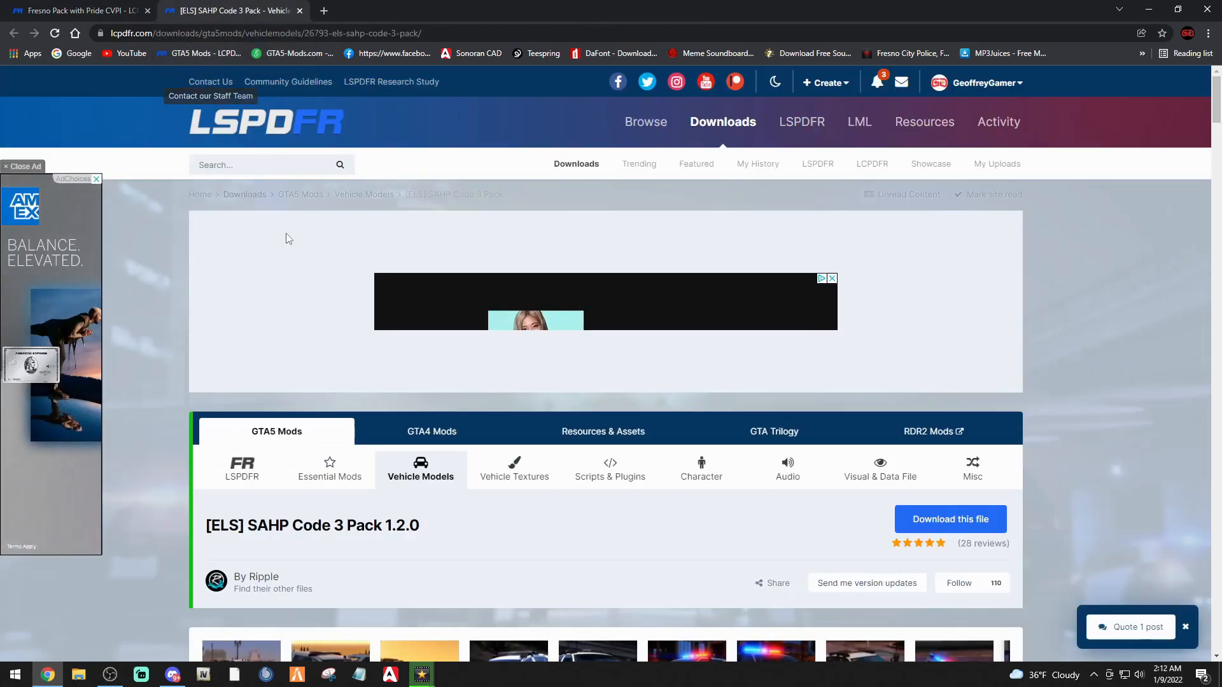
pyautogui.scroll(-4, 481, 417)
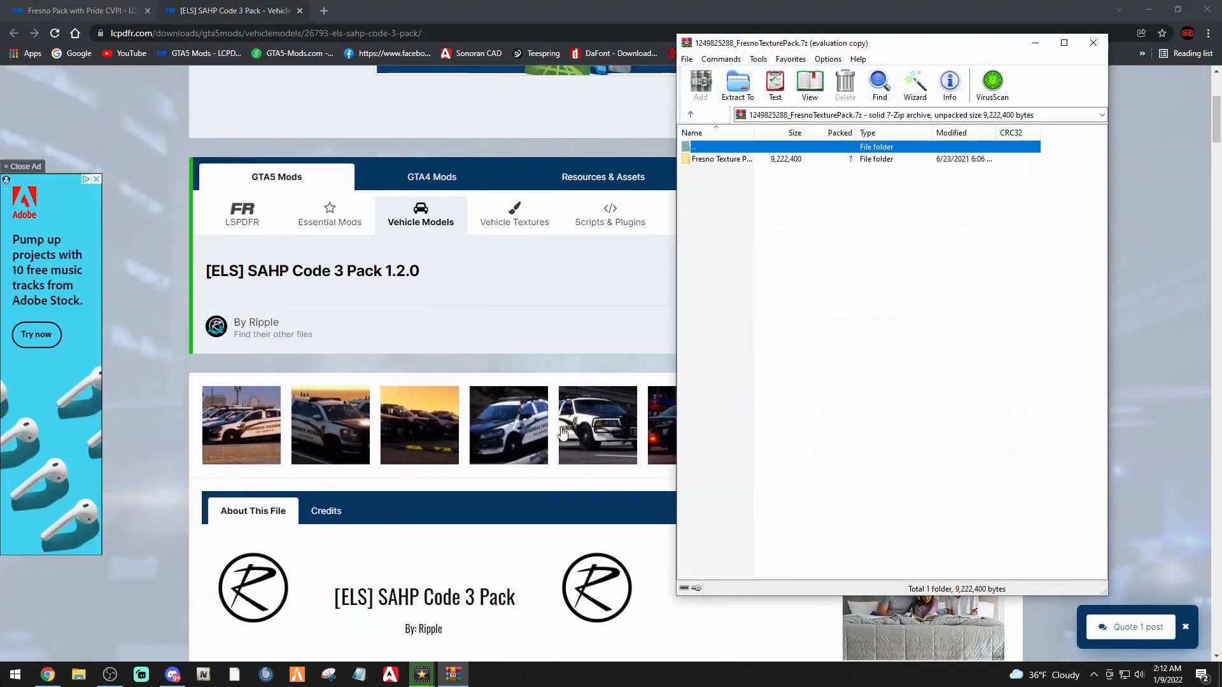
pyautogui.click(958, 316)
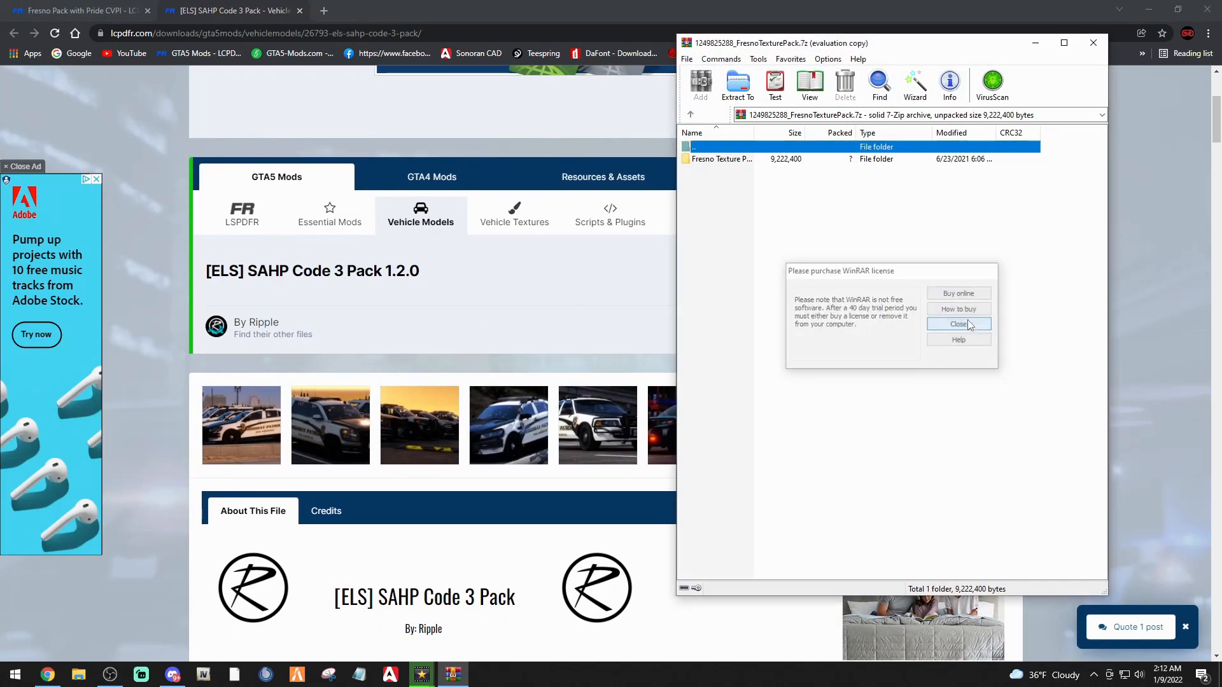
pyautogui.click(1026, 47)
pyautogui.click(917, 264)
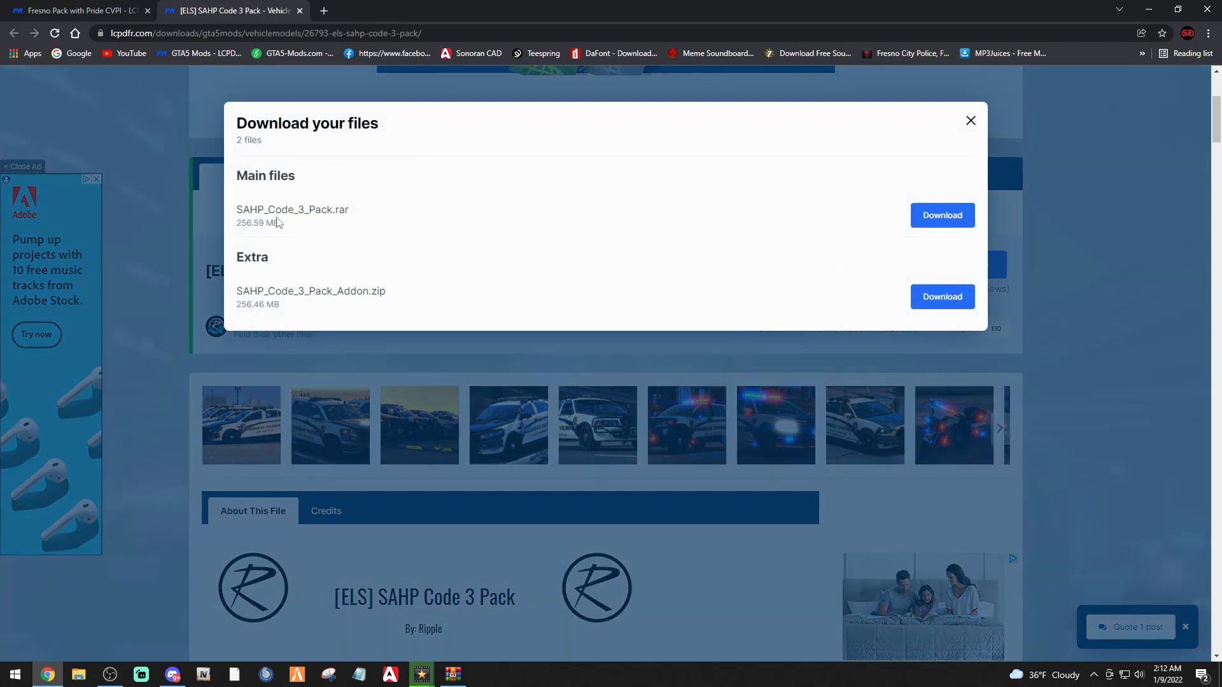
pyautogui.click(938, 215)
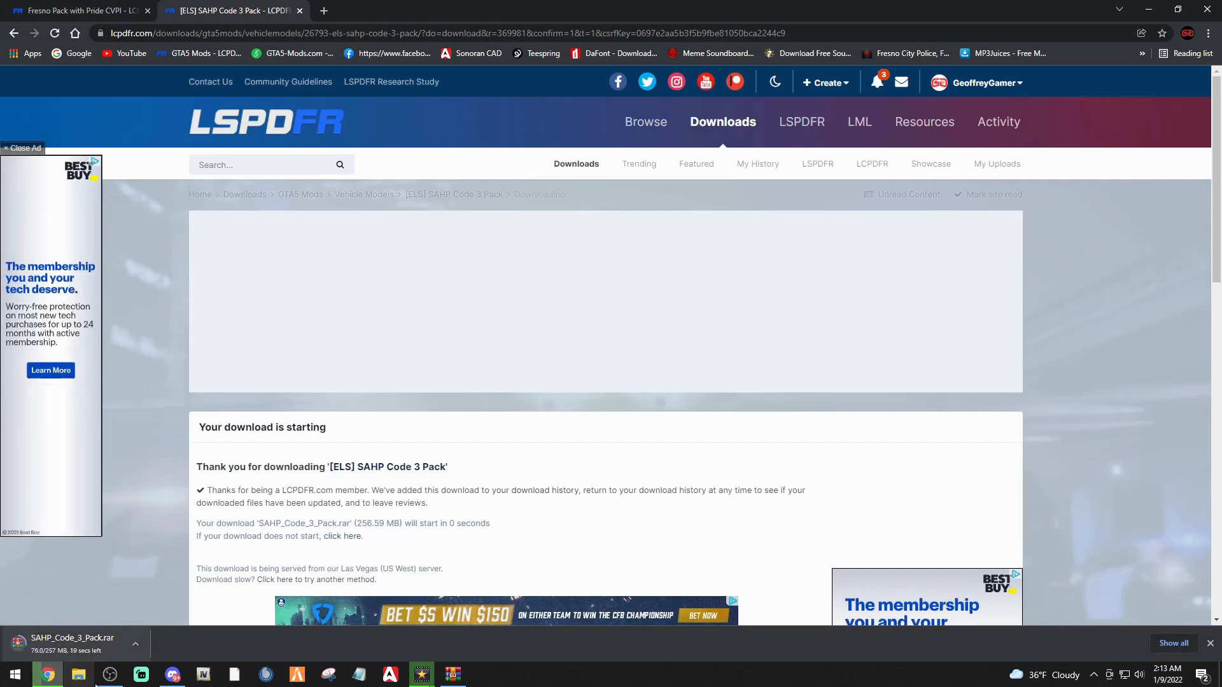
# Start OpenIV for the Windows version of Grand Theft Auto V and minimize the browser
pyautogui.click(203, 676)
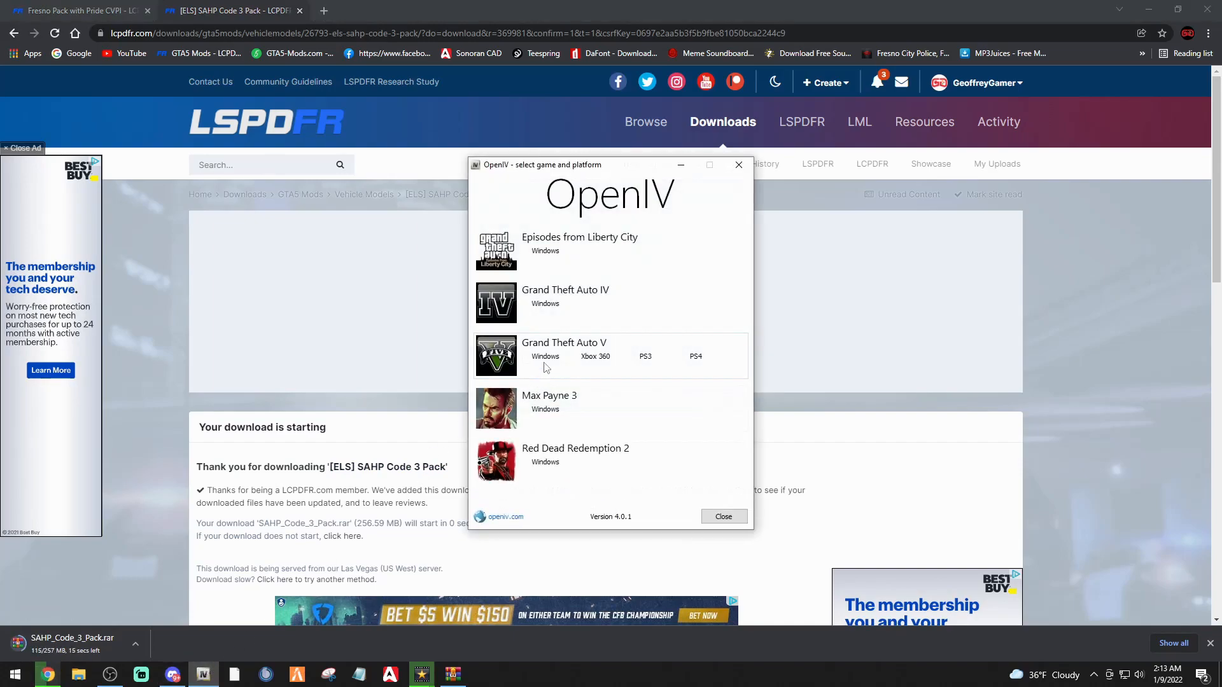
pyautogui.click(546, 356)
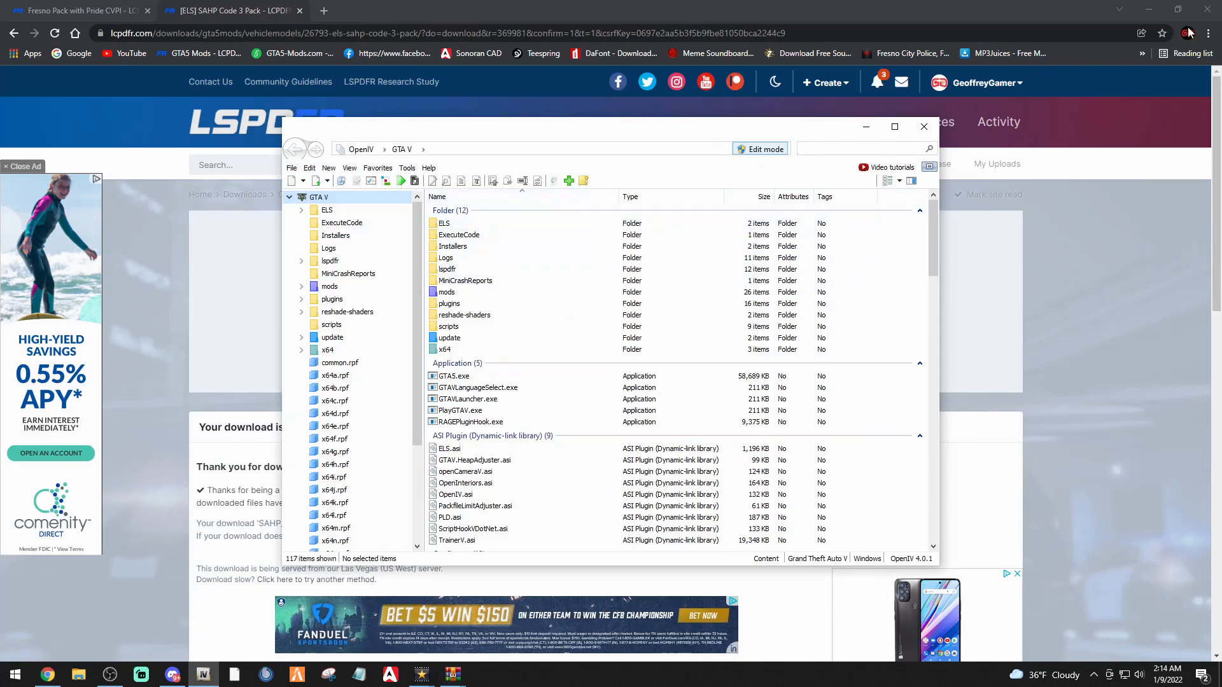
pyautogui.click(1150, 14)
pyautogui.click(1149, 13)
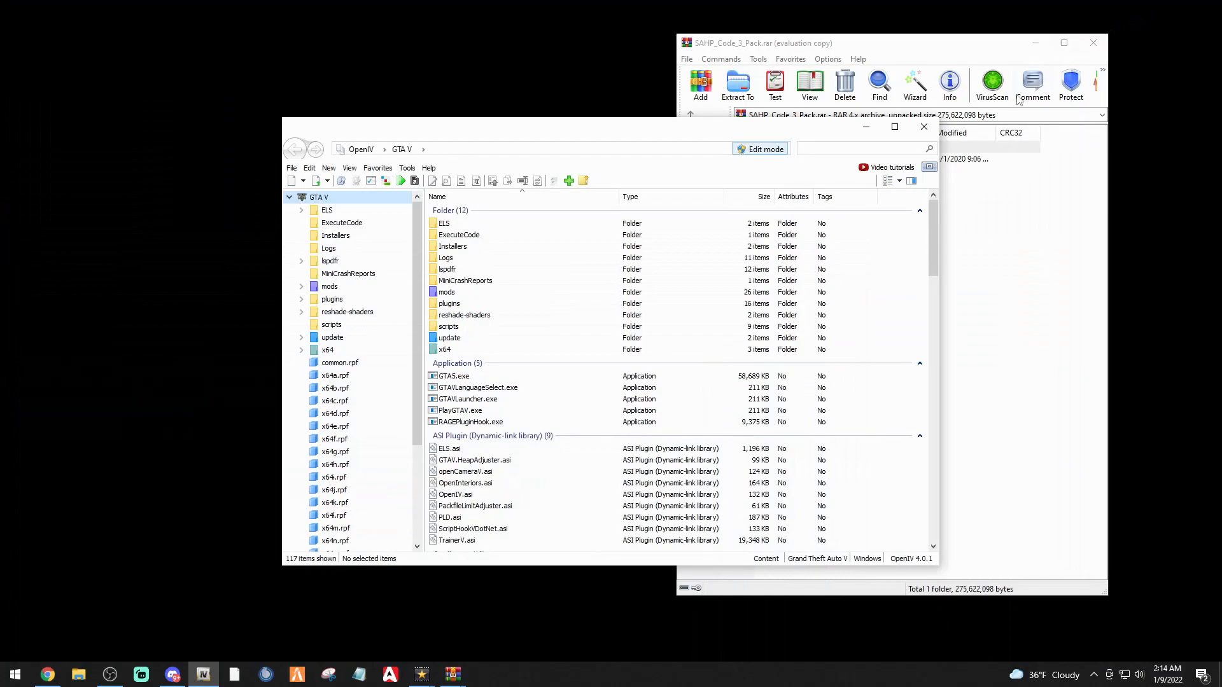
# Dismiss the WinRAR offer and arrange the OpenIV window side by side with the SAHP_Code_3_Pack.rar archive
pyautogui.moveTo(712, 134); pyautogui.dragTo(478, 106)
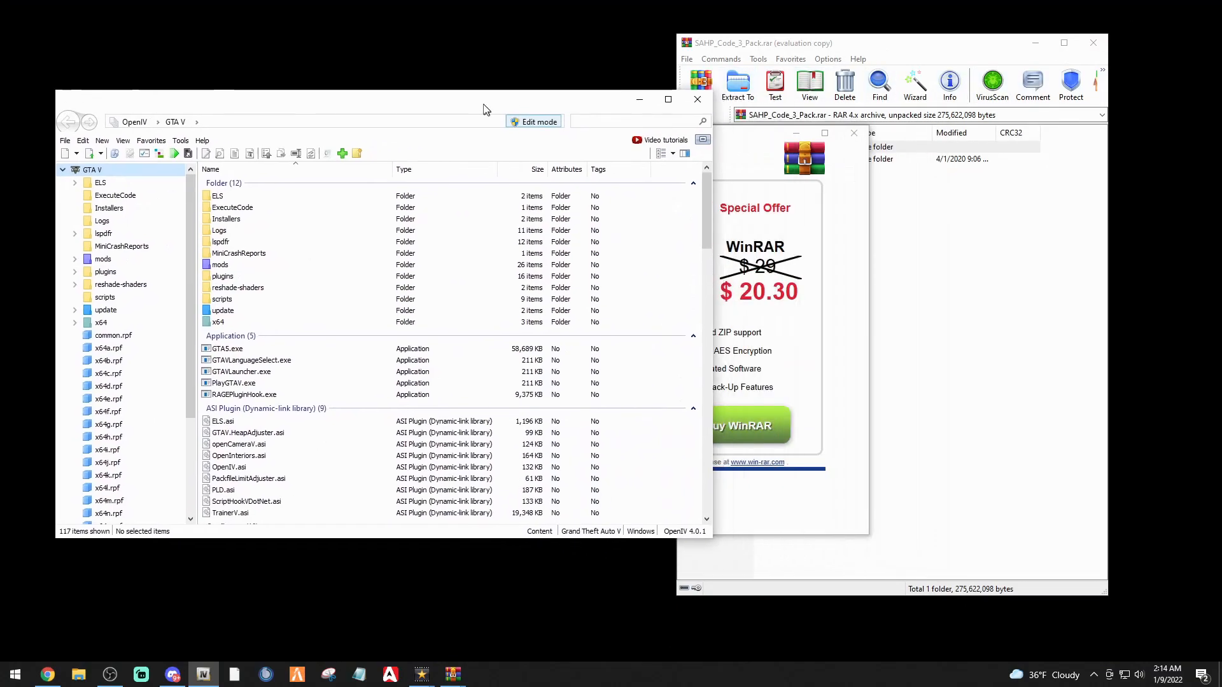
pyautogui.click(854, 132)
pyautogui.moveTo(887, 53); pyautogui.dragTo(981, 59)
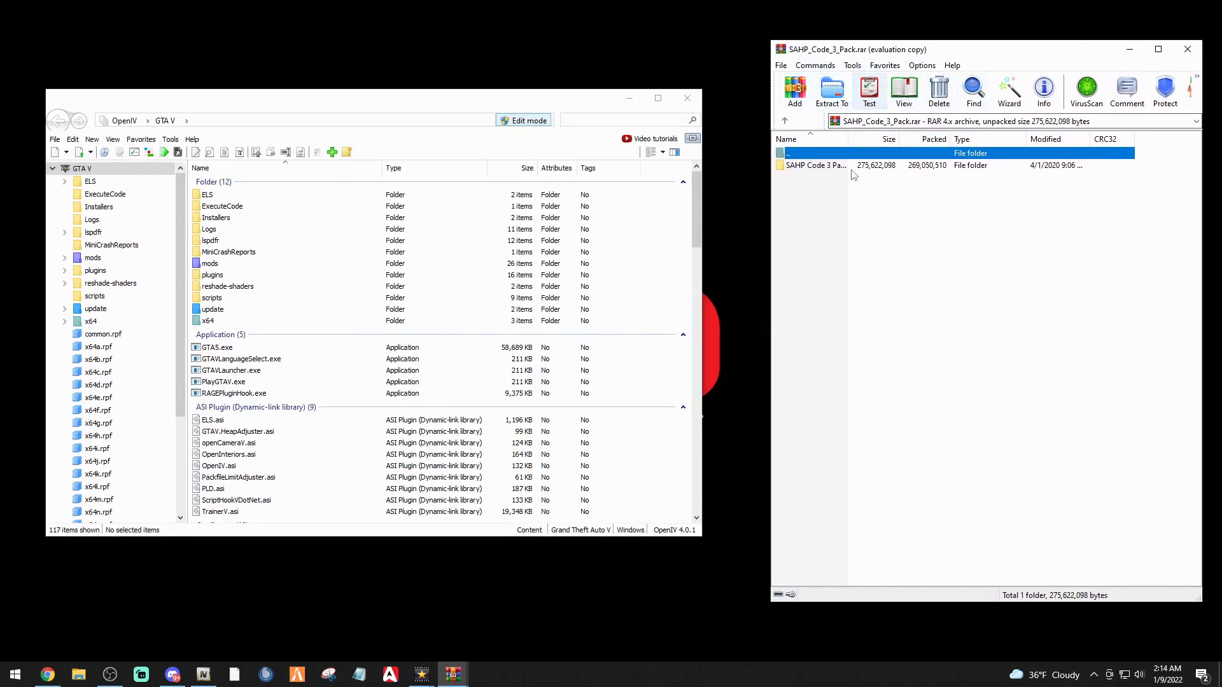
pyautogui.moveTo(501, 103); pyautogui.dragTo(516, 123)
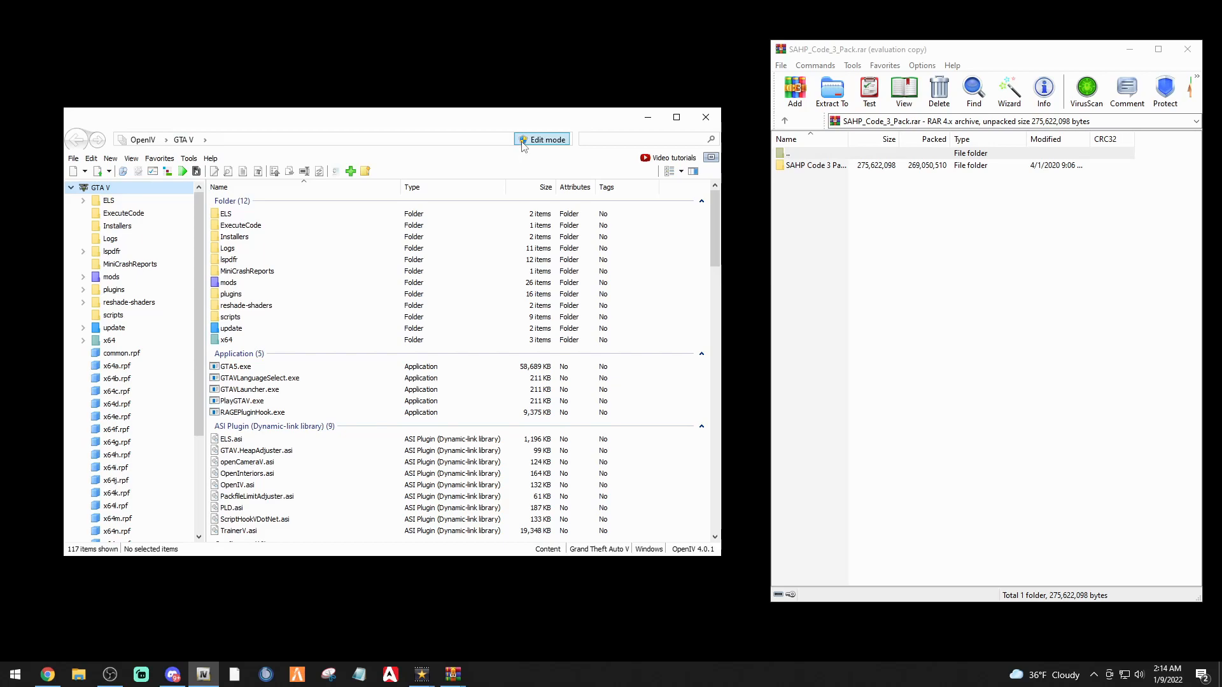
# Set OpenIV's default work mode to Edit in the general options and close them
pyautogui.click(188, 159)
pyautogui.click(197, 173)
pyautogui.click(274, 265)
pyautogui.click(262, 286)
pyautogui.click(265, 265)
pyautogui.click(265, 279)
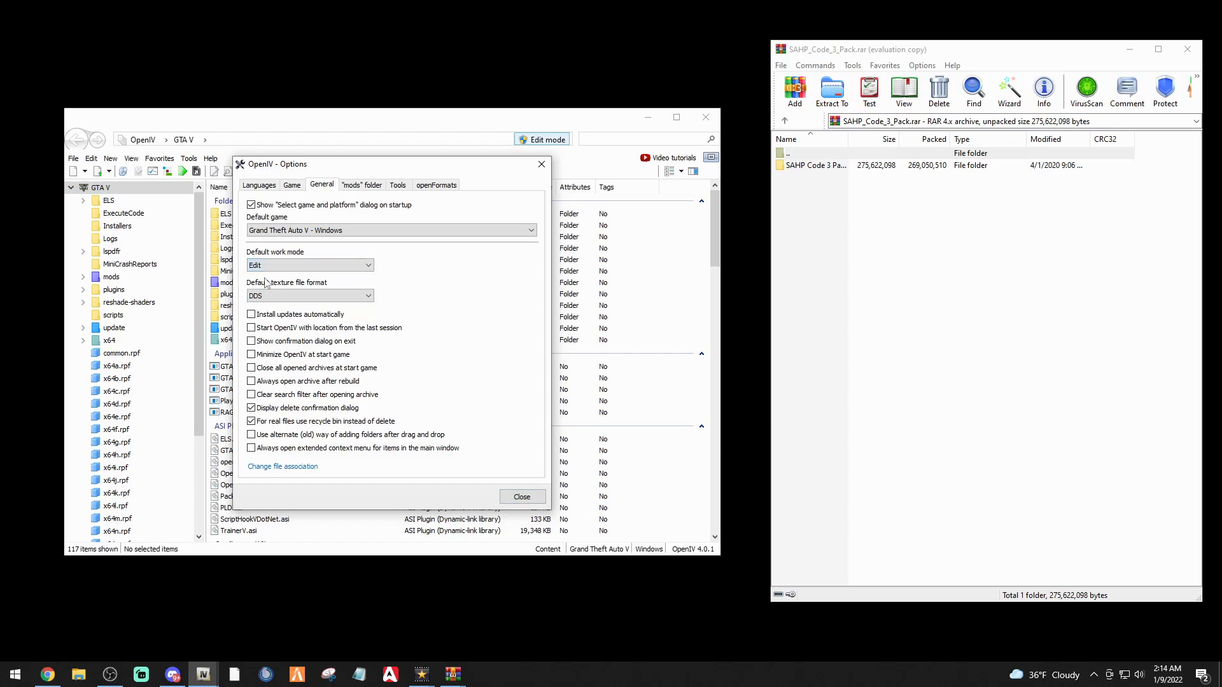
pyautogui.click(516, 496)
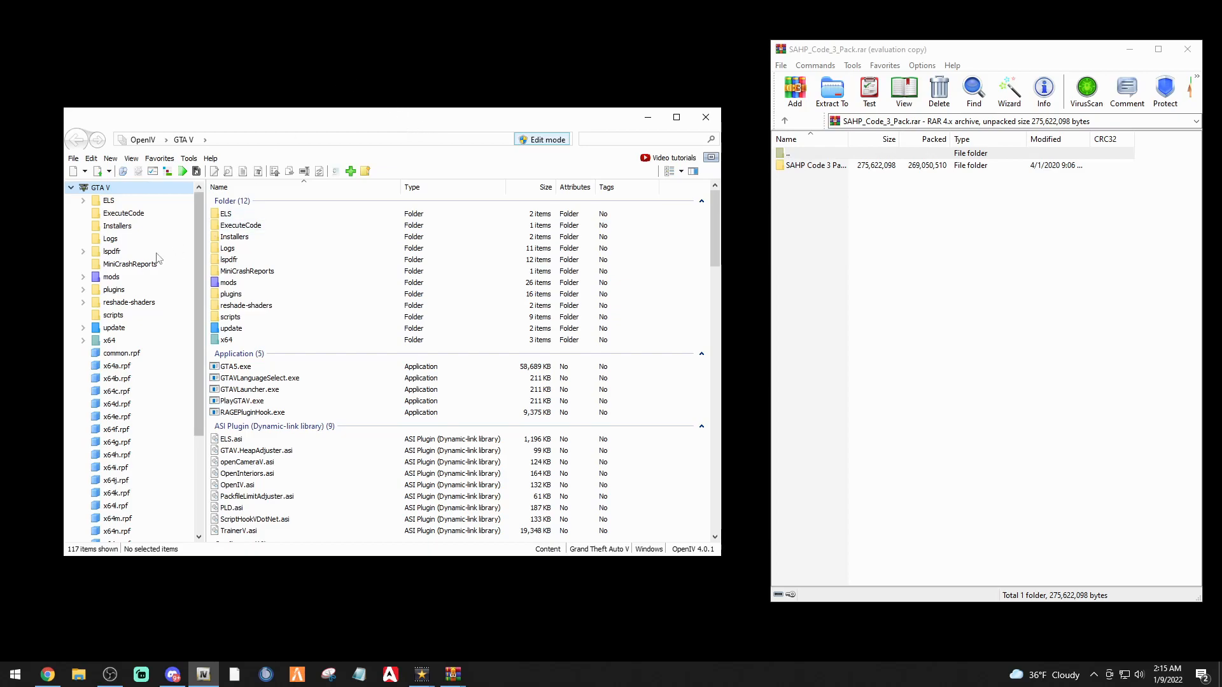
# Open the dlcpacks folder inside mods, update, x64 of the GTA V directory
pyautogui.click(123, 278)
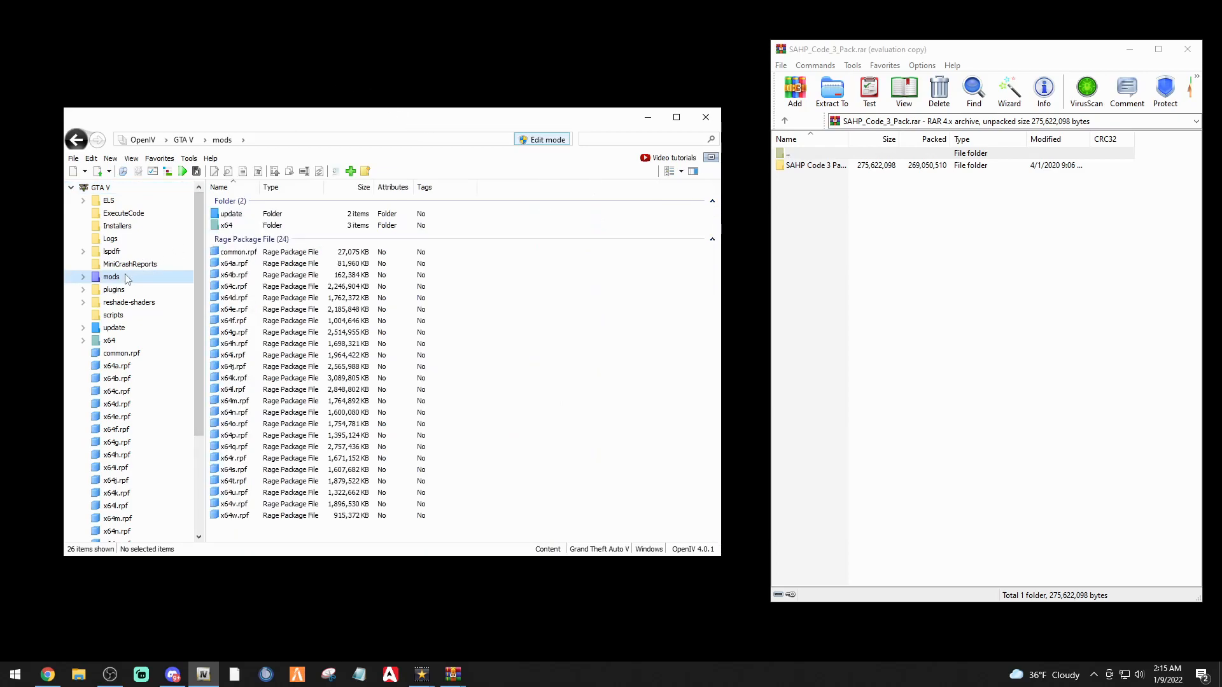
pyautogui.doubleClick(232, 215)
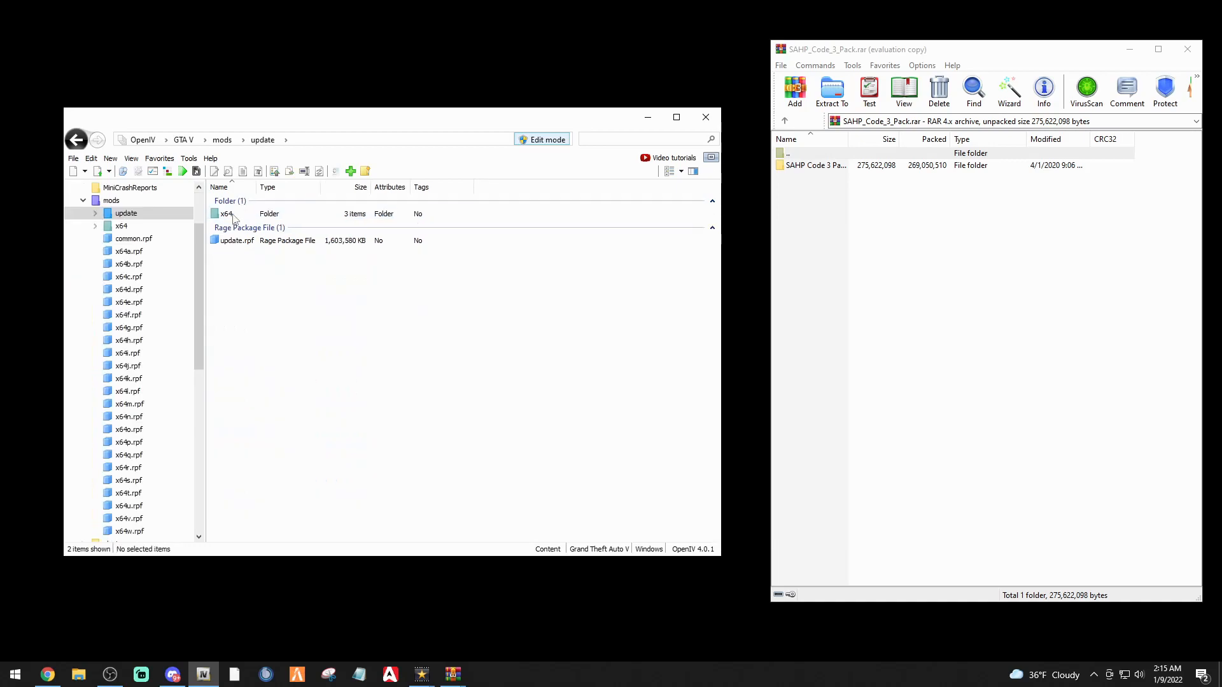
pyautogui.doubleClick(227, 215)
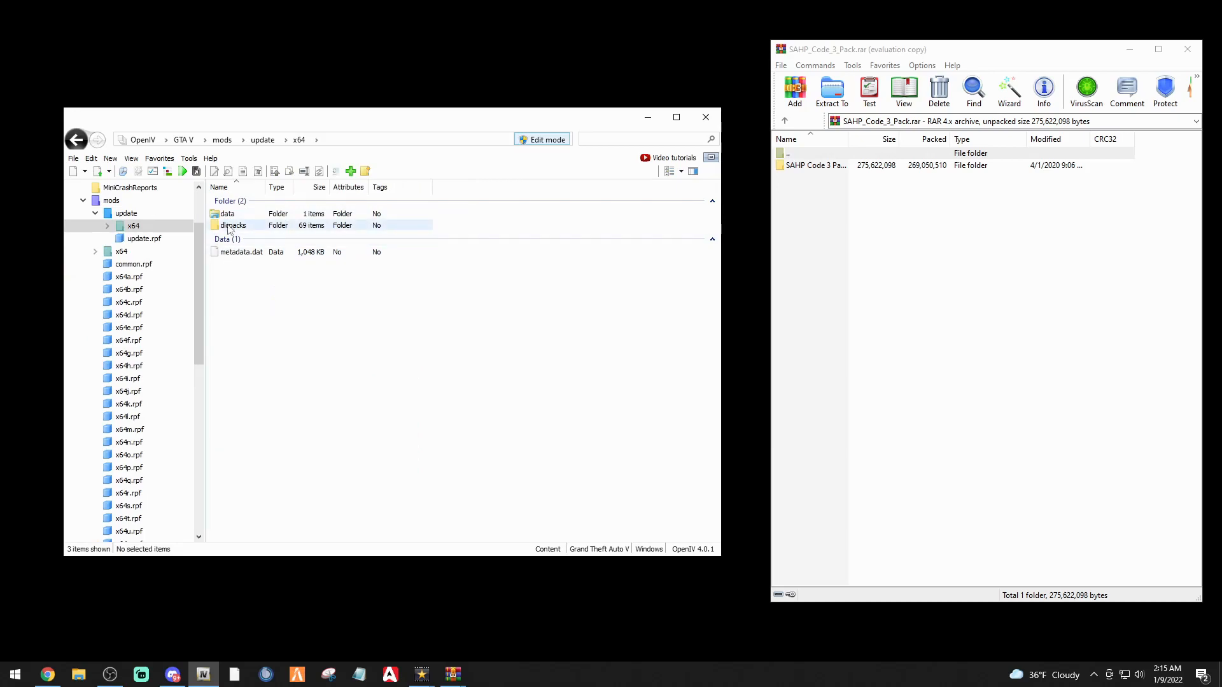
pyautogui.doubleClick(229, 226)
# Within dlcpacks, open patchday20ng and go through dlc.rpf, x64, levels and gta5 into vehicles.rpf
pyautogui.scroll(-5, 227, 462)
pyautogui.scroll(-8, 228, 462)
pyautogui.scroll(-1, 228, 462)
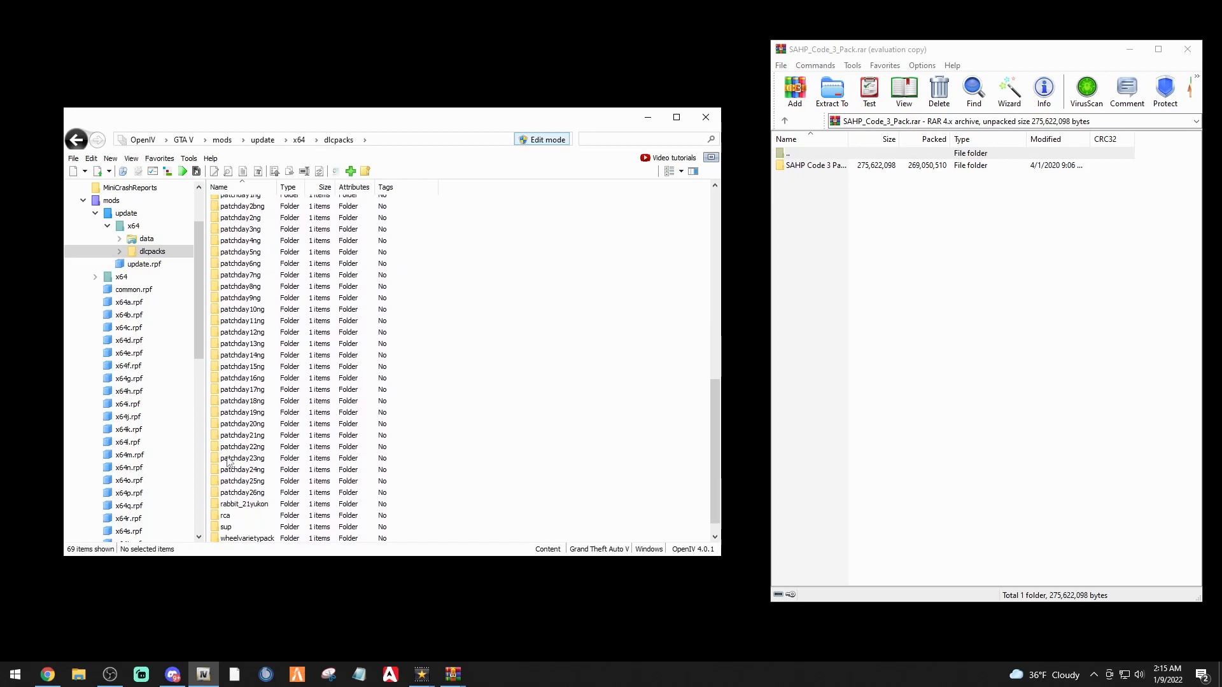
pyautogui.doubleClick(250, 426)
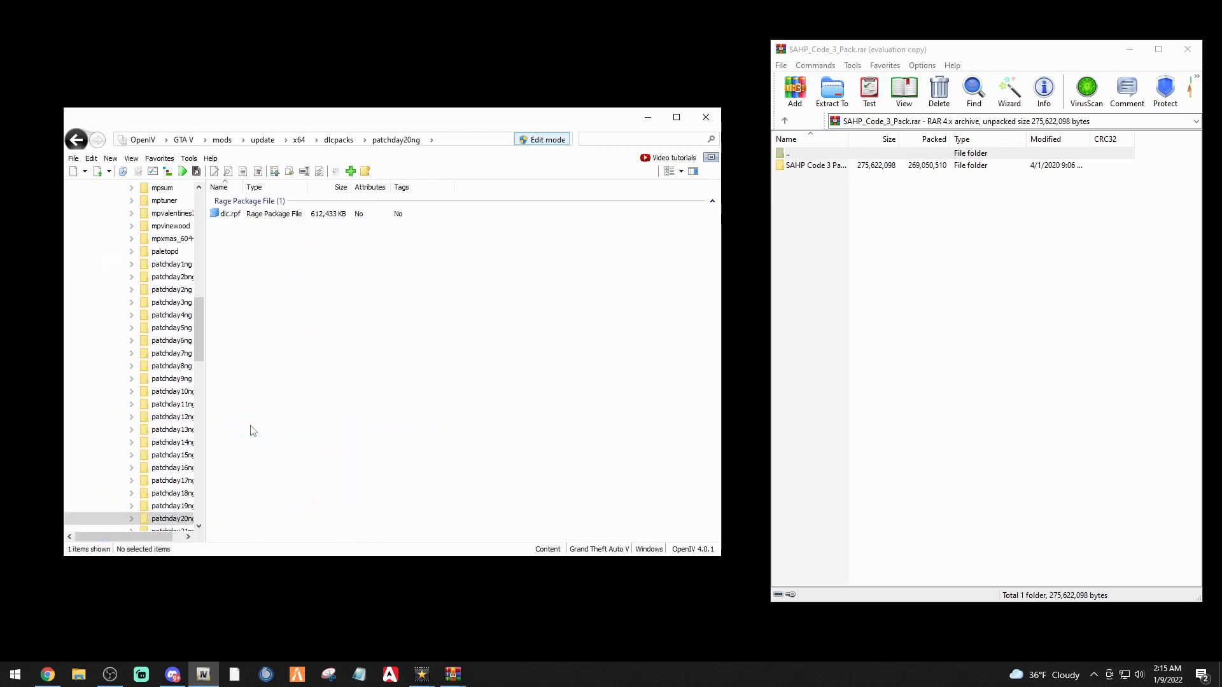
pyautogui.doubleClick(231, 214)
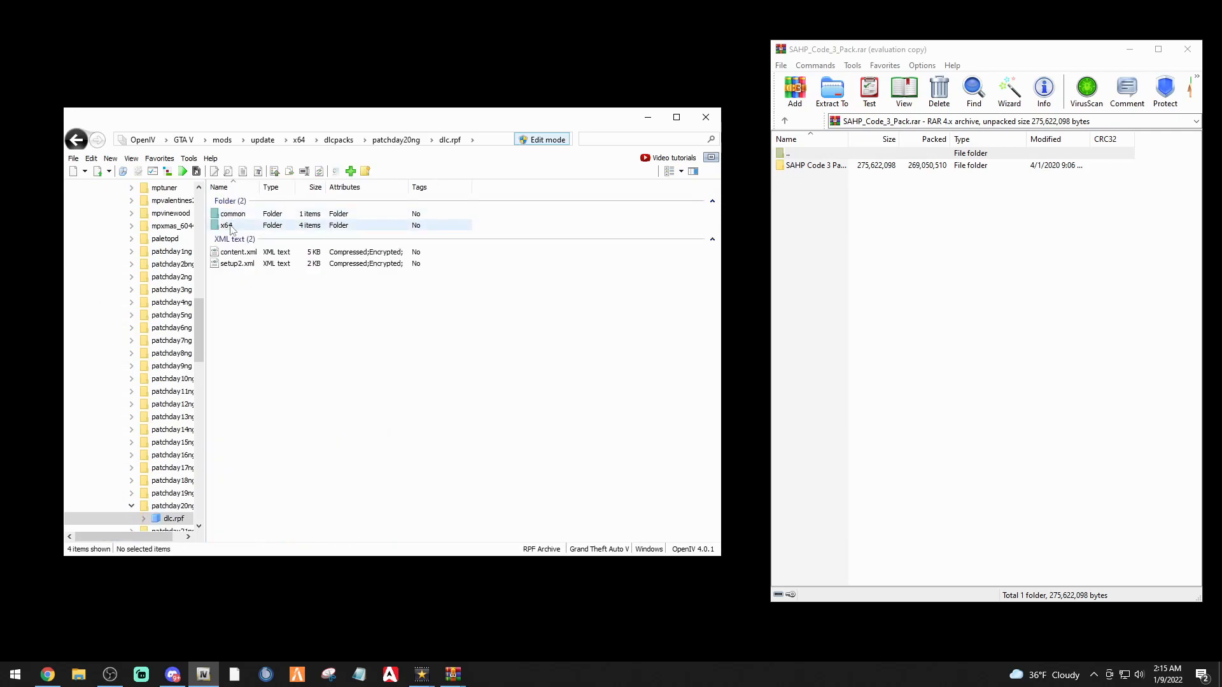
pyautogui.doubleClick(226, 226)
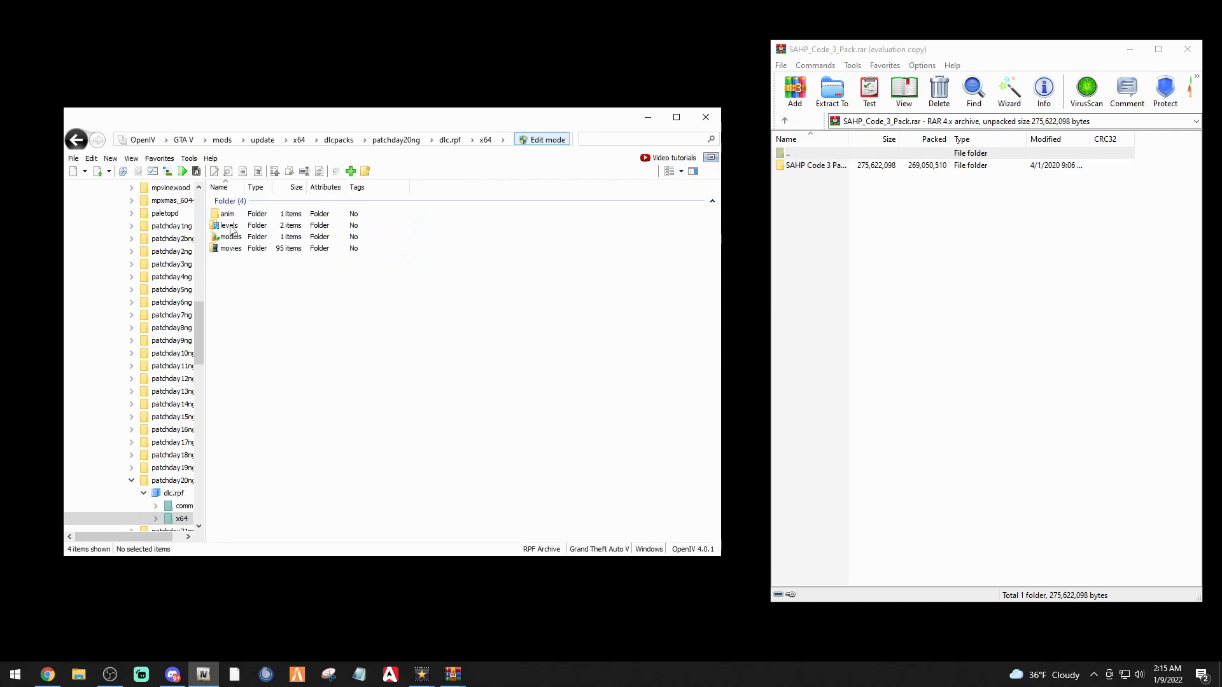
pyautogui.doubleClick(230, 226)
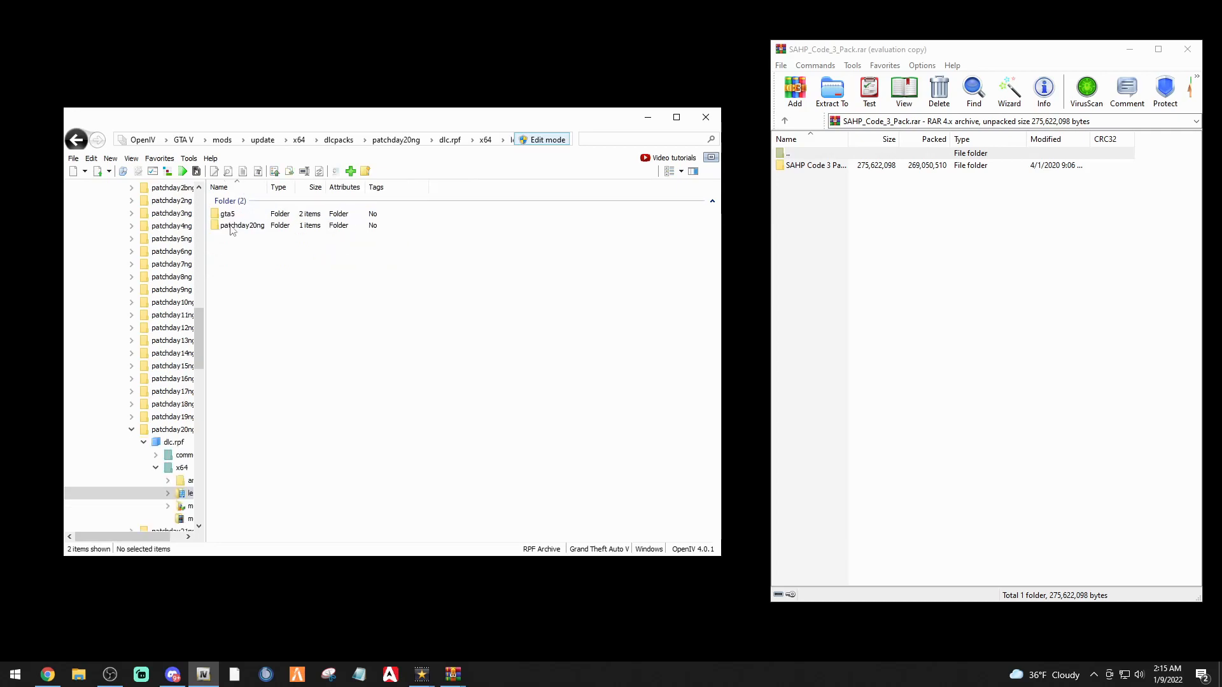
pyautogui.doubleClick(231, 219)
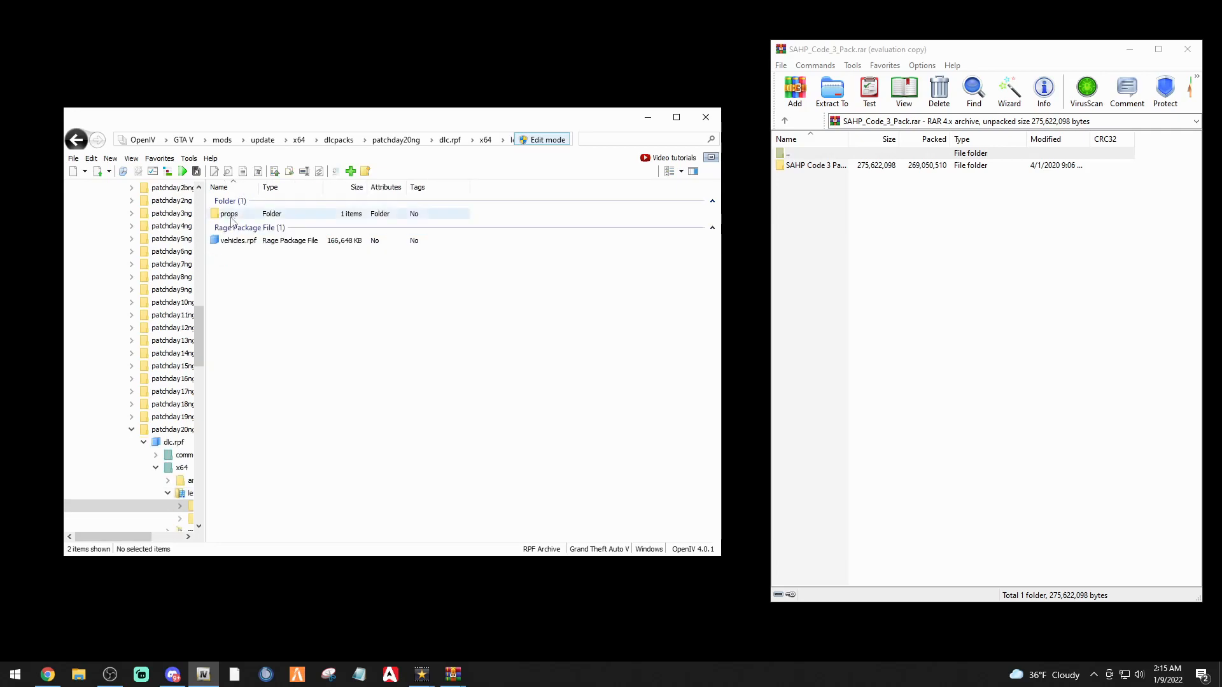
pyautogui.doubleClick(240, 238)
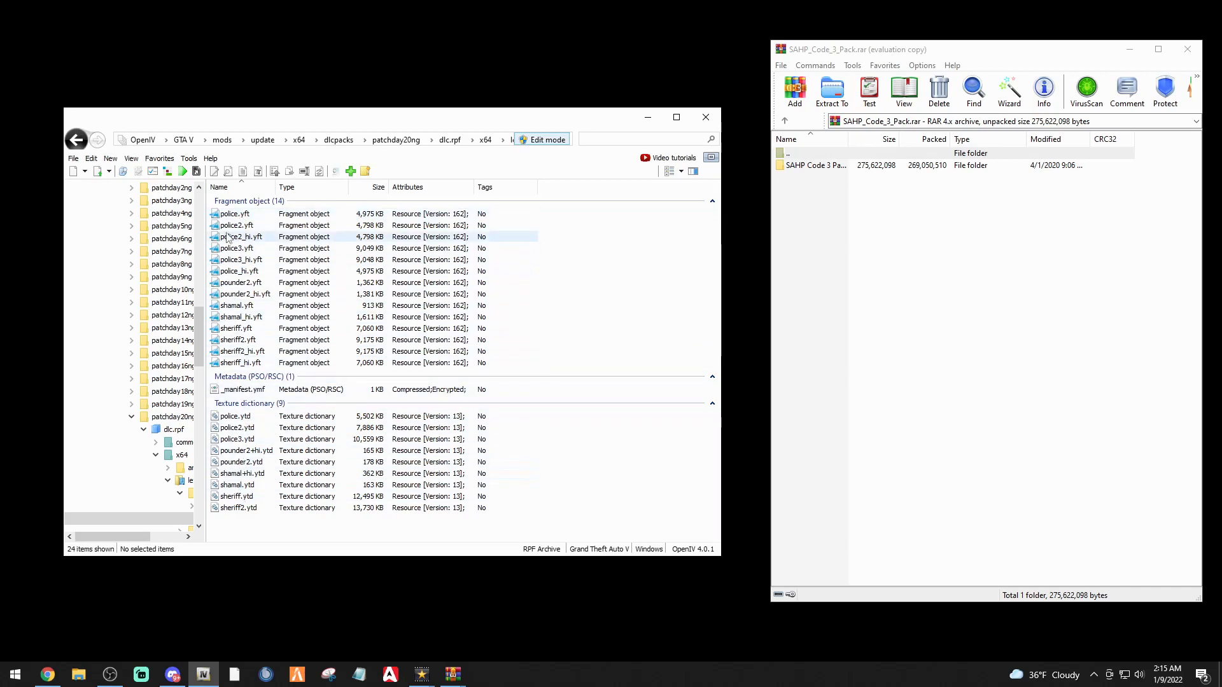
pyautogui.click(232, 306)
pyautogui.click(233, 294)
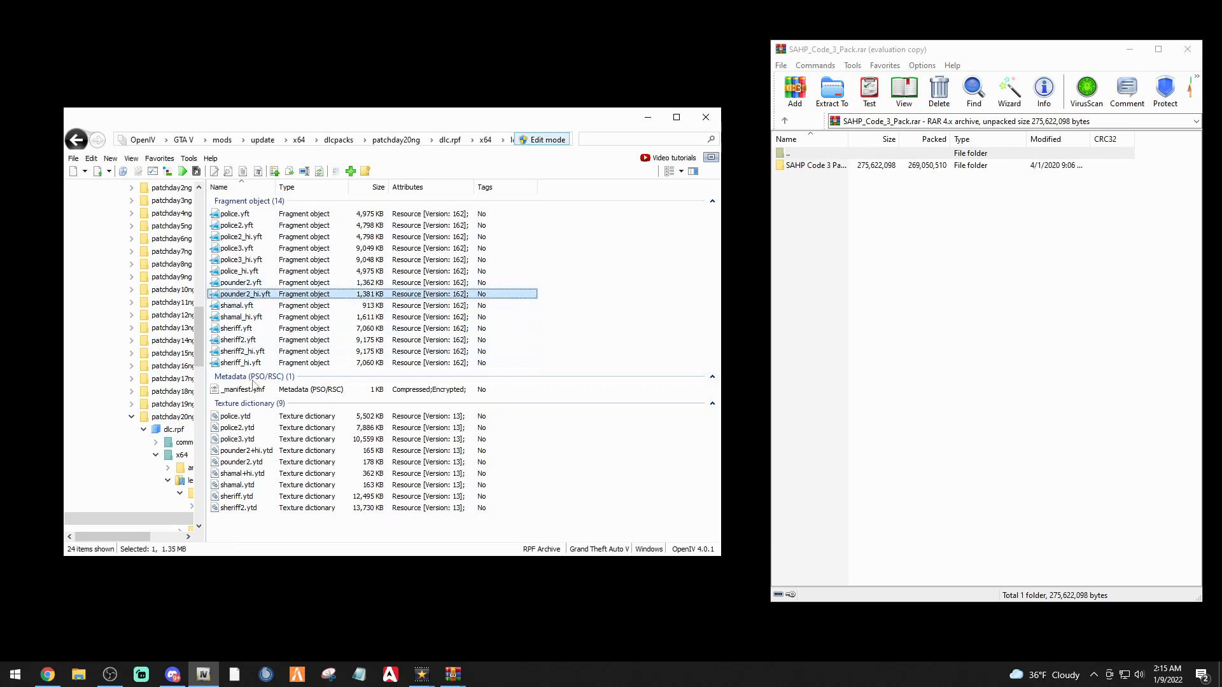
pyautogui.click(676, 459)
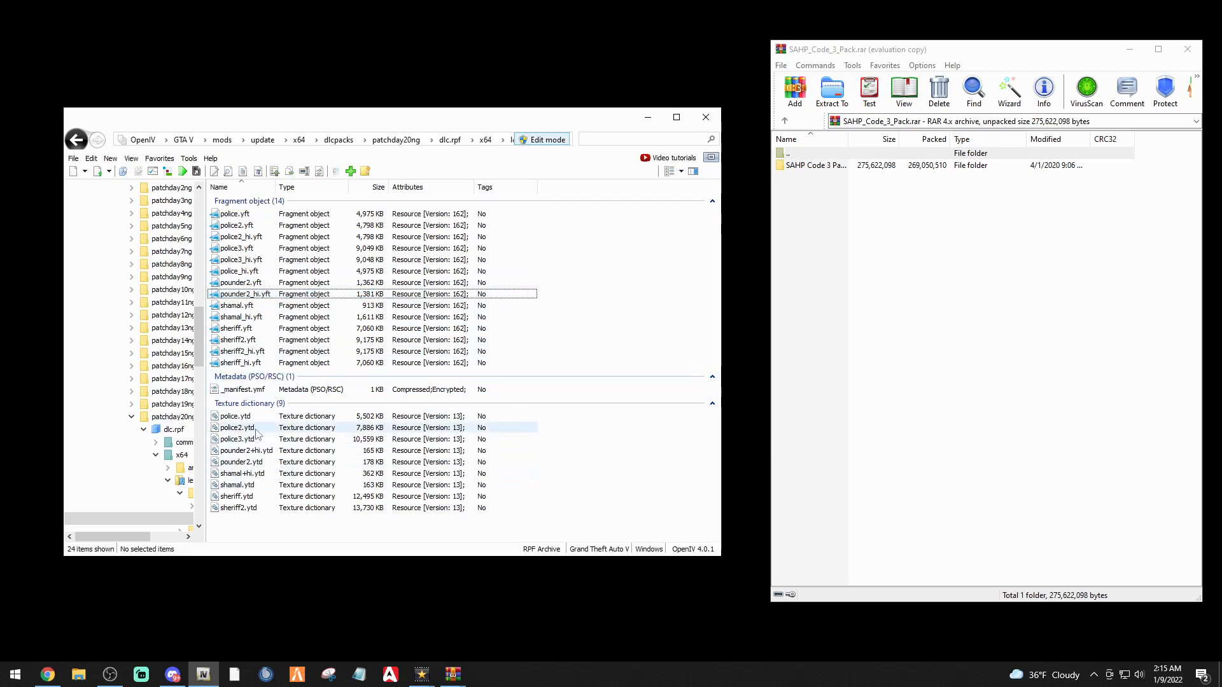
pyautogui.click(160, 158)
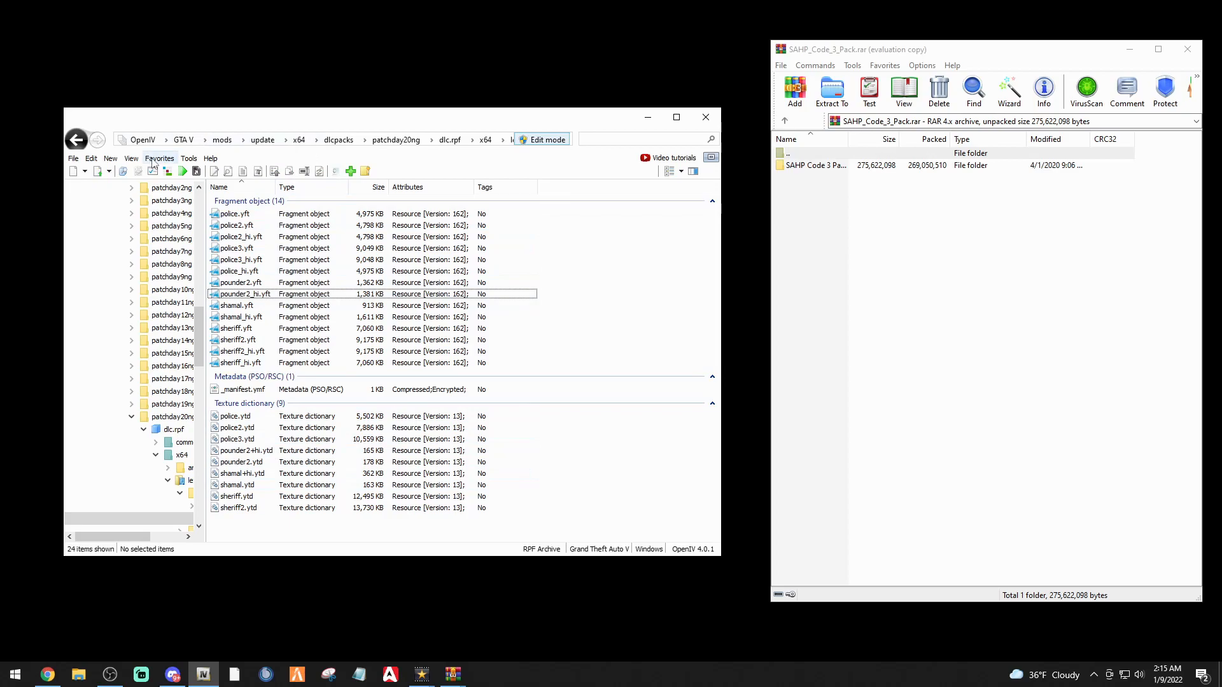
pyautogui.click(172, 174)
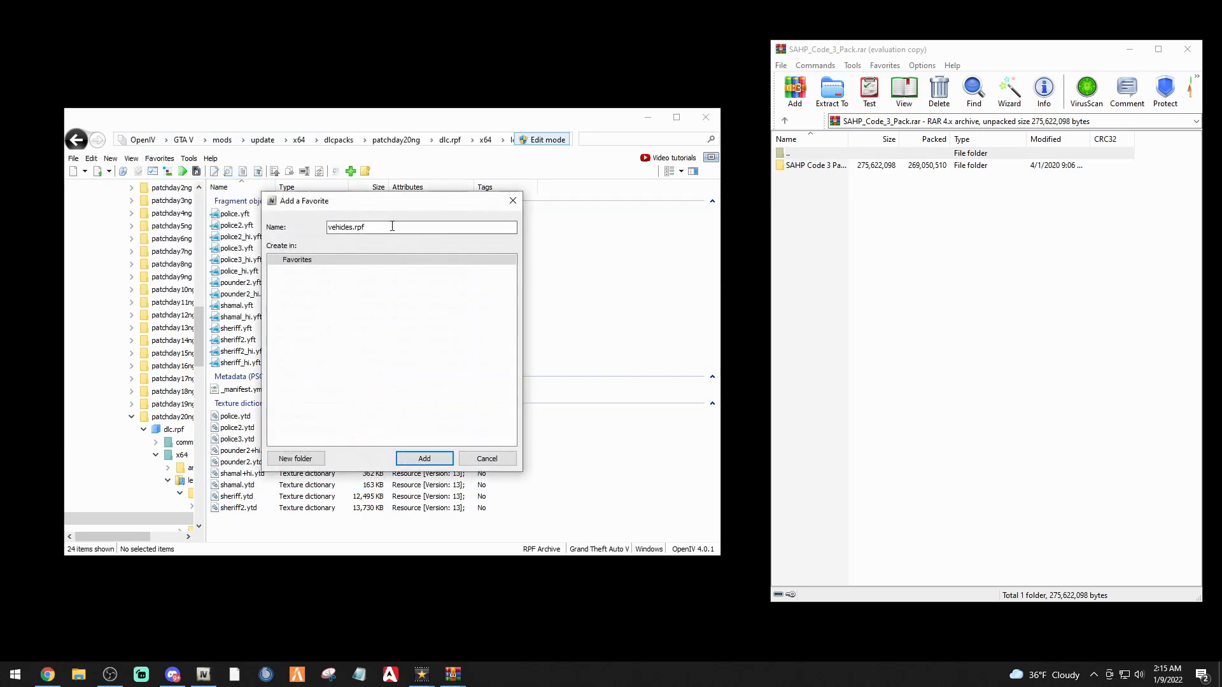
pyautogui.doubleClick(331, 227)
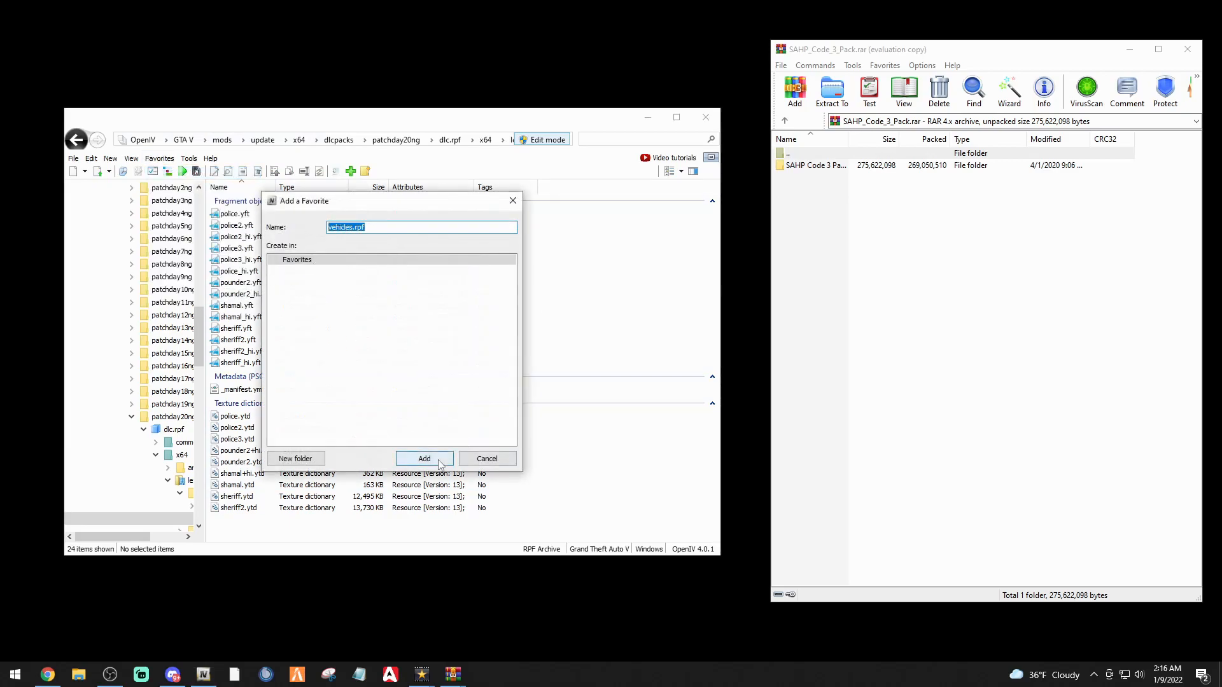
pyautogui.click(485, 459)
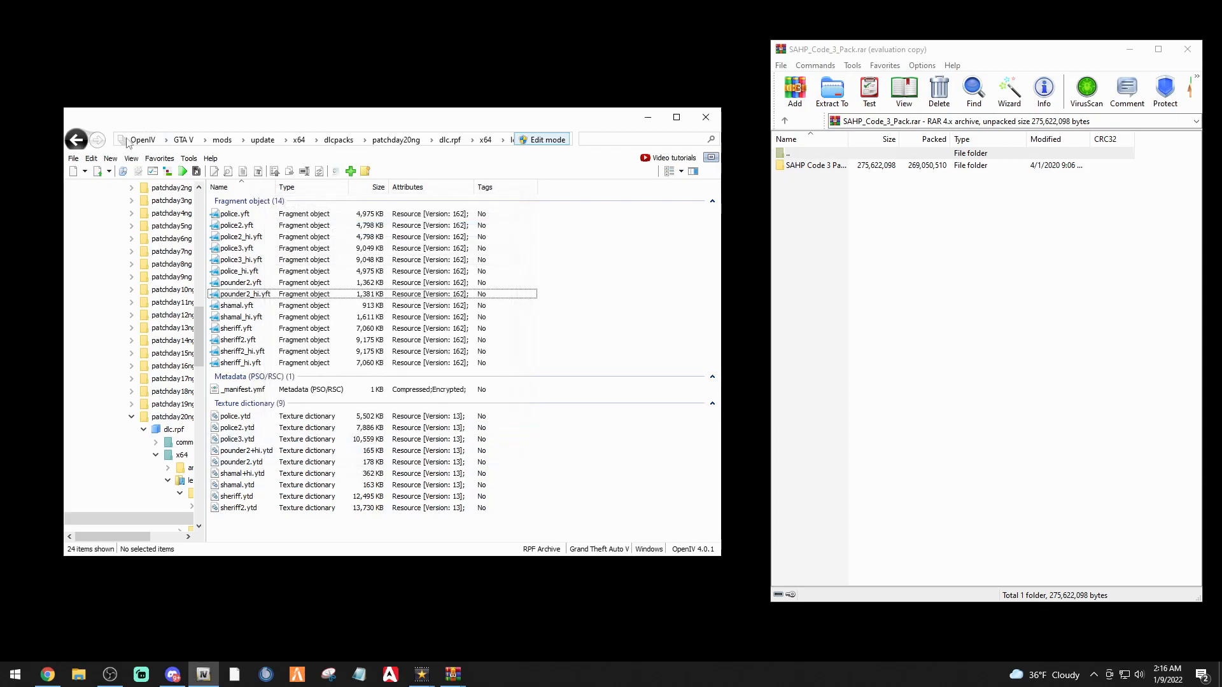
# Go to the saved Police Vehicles favorite in OpenIV
pyautogui.click(159, 159)
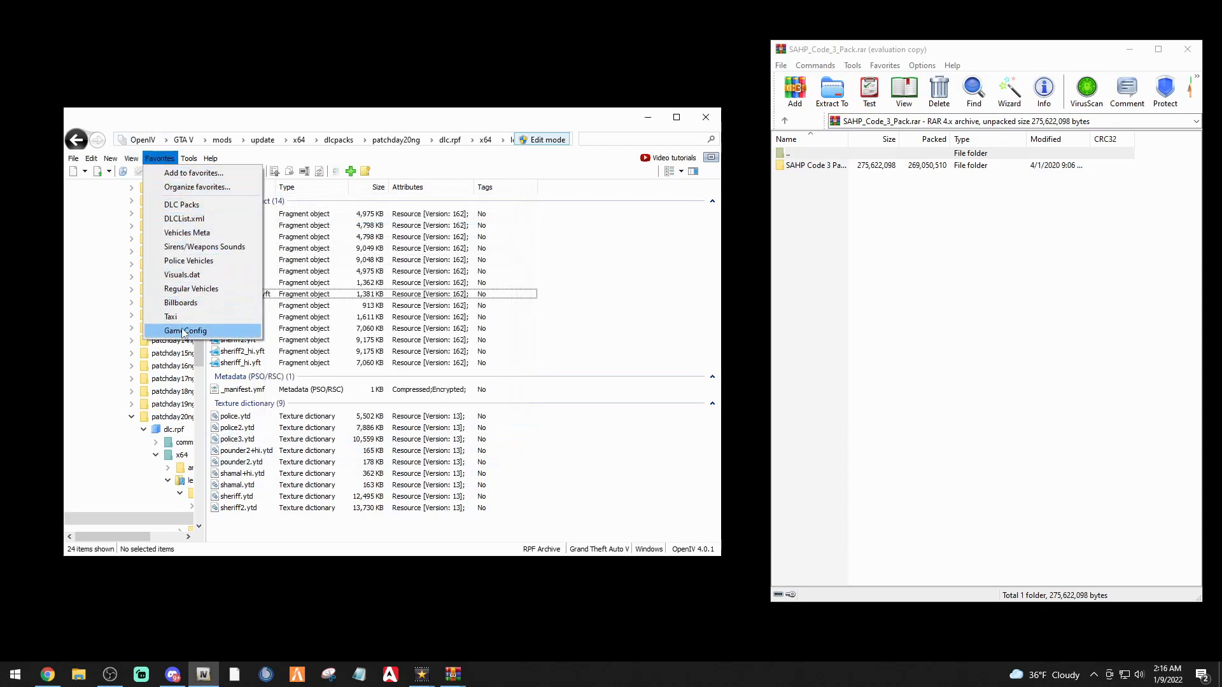
pyautogui.click(181, 262)
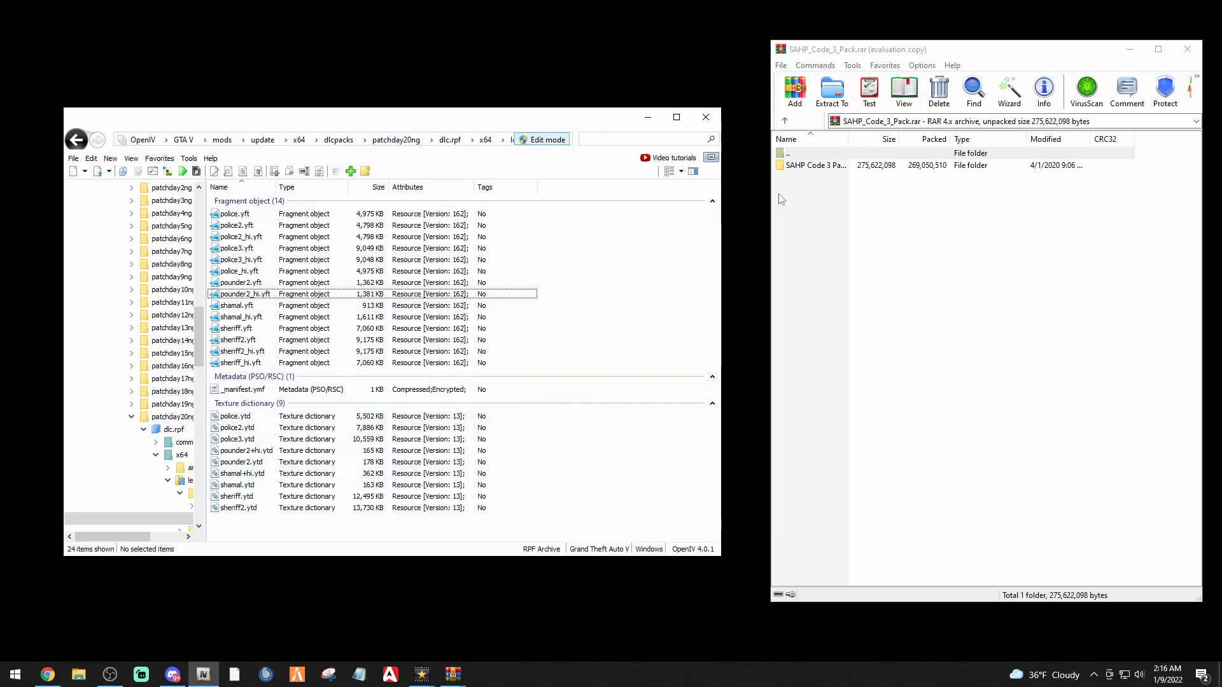
# Arrange the SAHP and Fresno texture pack archives beside OpenIV and open the Fresno pack's Textures folder
pyautogui.click(1001, 50)
pyautogui.moveTo(1001, 50); pyautogui.dragTo(972, 50)
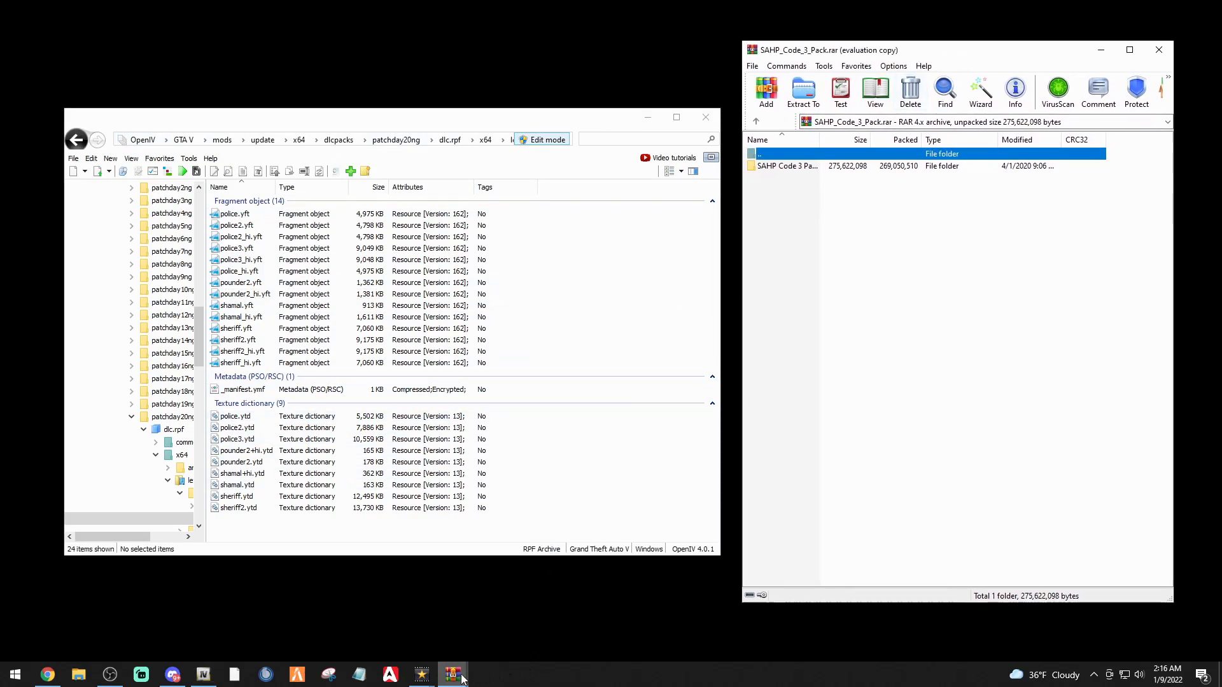
pyautogui.moveTo(463, 680)
pyautogui.click(419, 617)
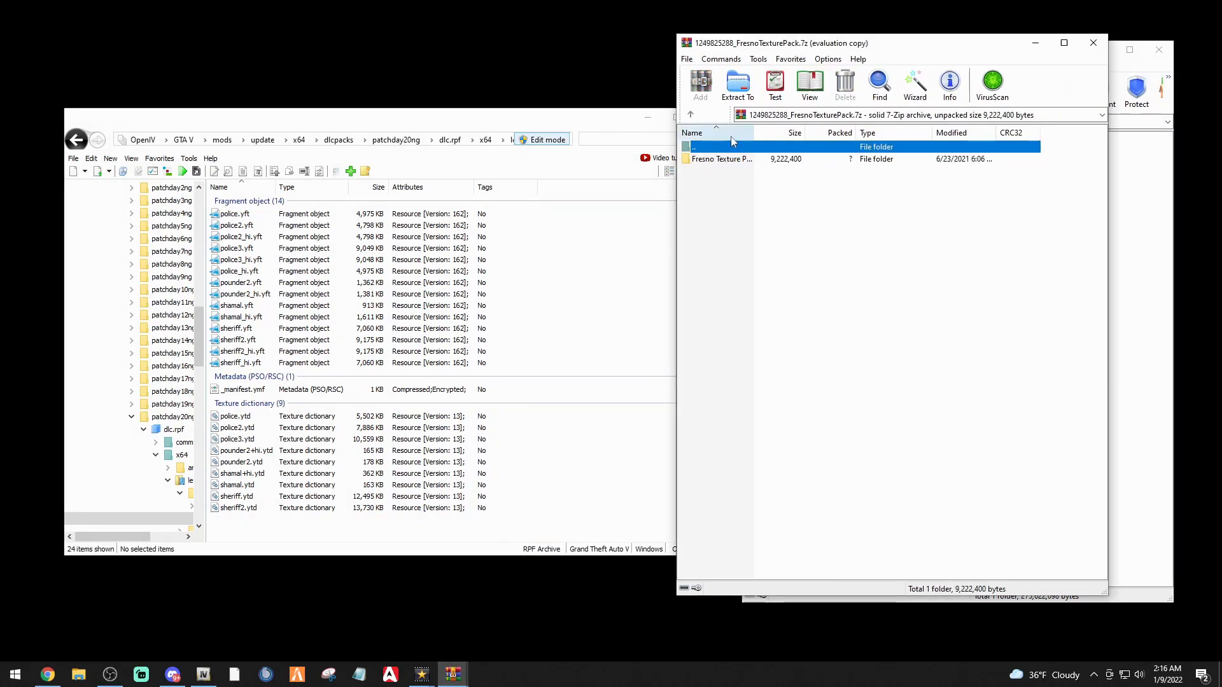
pyautogui.moveTo(812, 42); pyautogui.dragTo(876, 63)
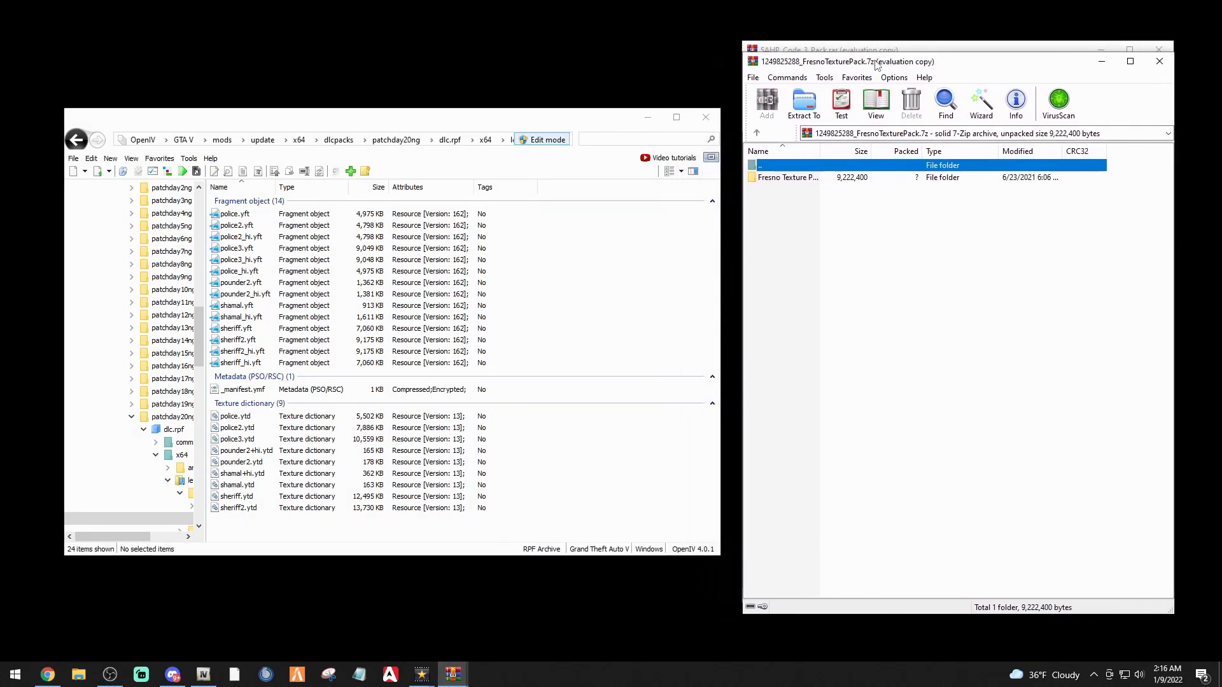
pyautogui.doubleClick(771, 179)
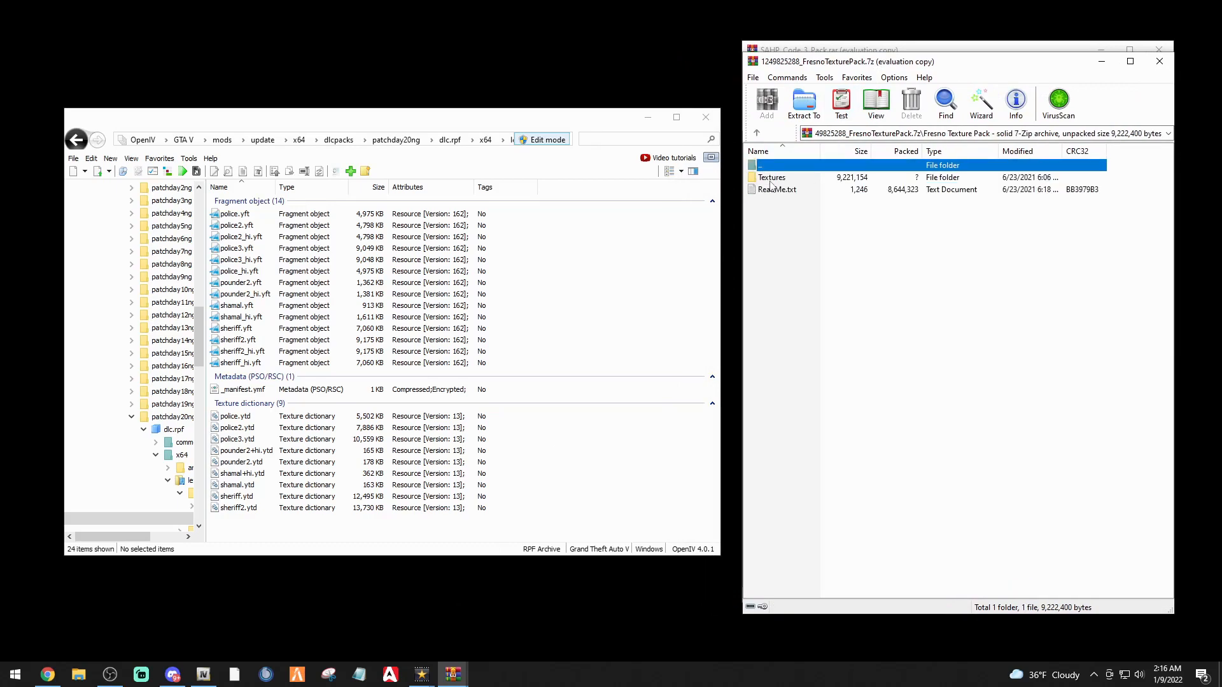
pyautogui.doubleClick(771, 178)
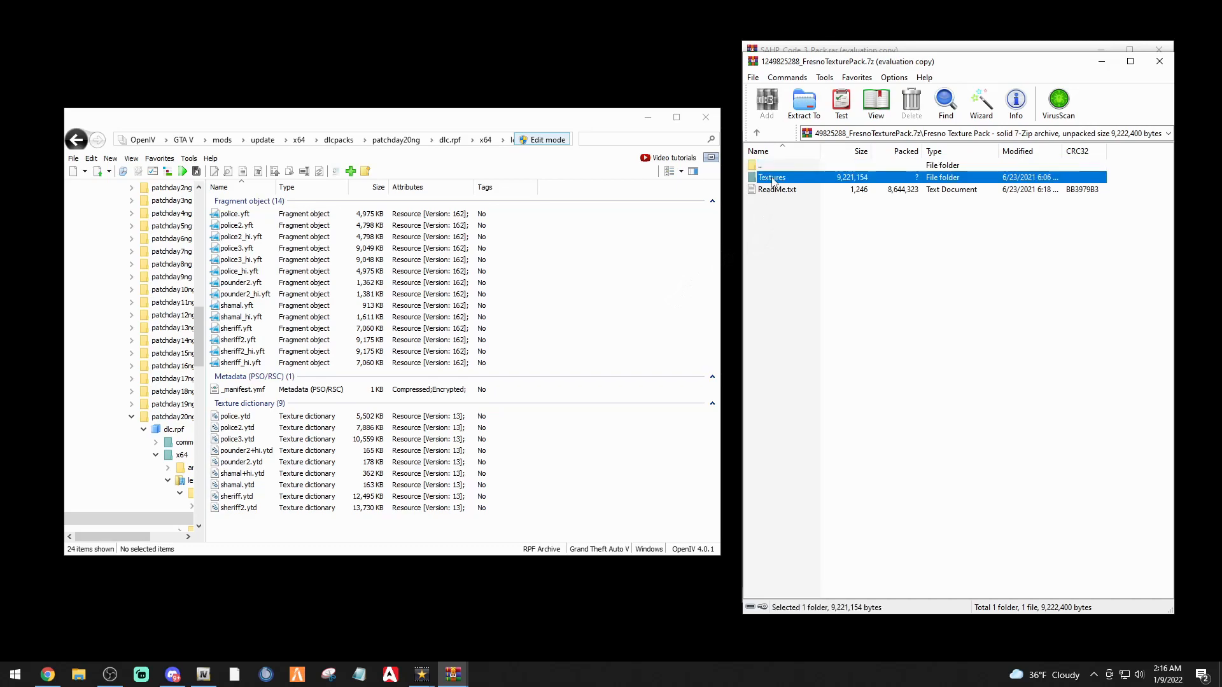
pyautogui.click(806, 288)
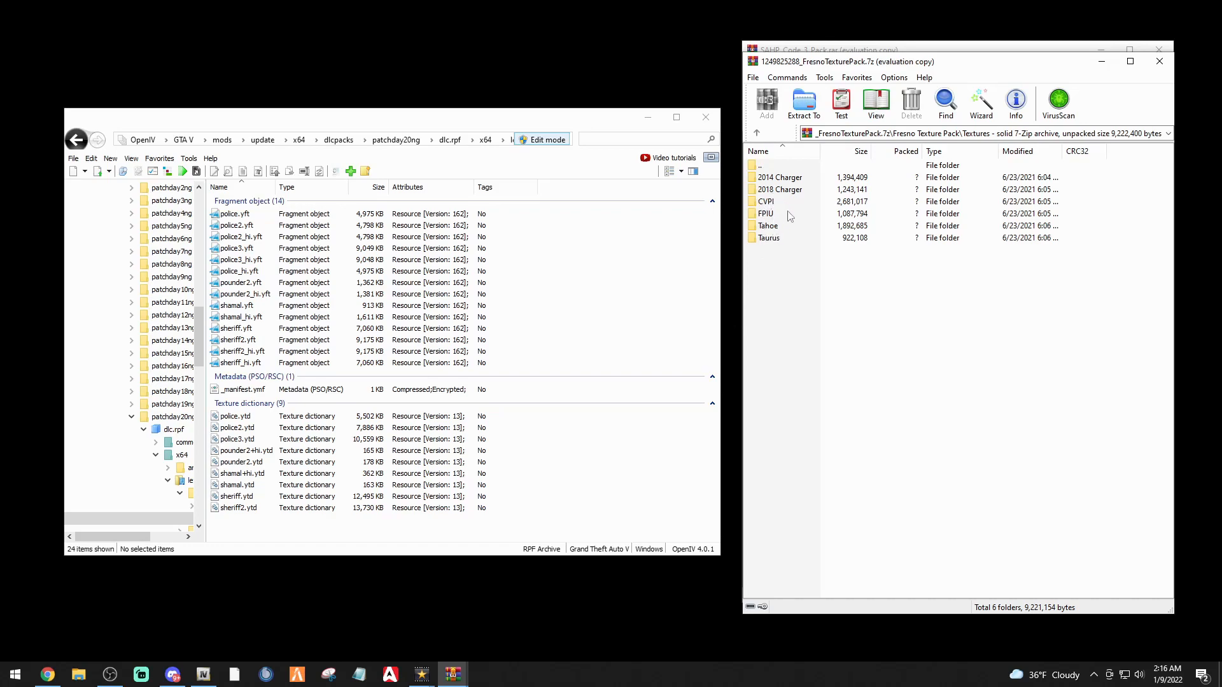
# Examine which vehicle models the Fresno pack's texture folders cover, such as 2014 Charger, 2018 Charger, CVPI, FPIU, Tahoe and Taurus
pyautogui.click(782, 193)
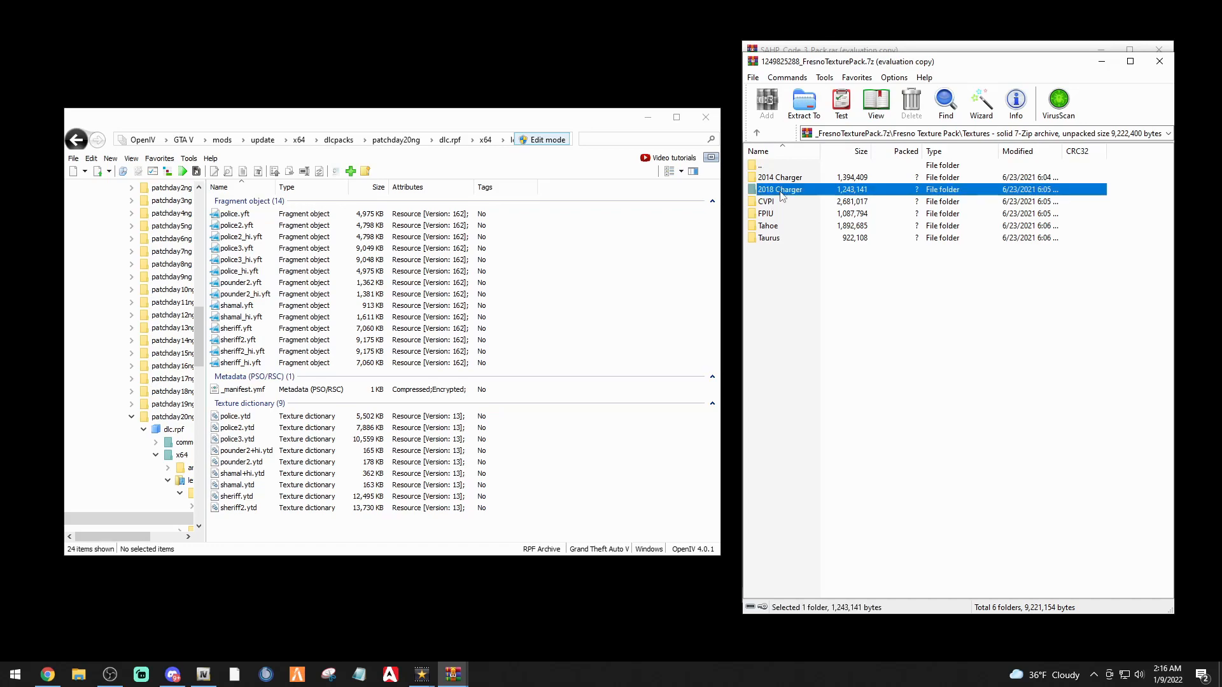
pyautogui.click(766, 227)
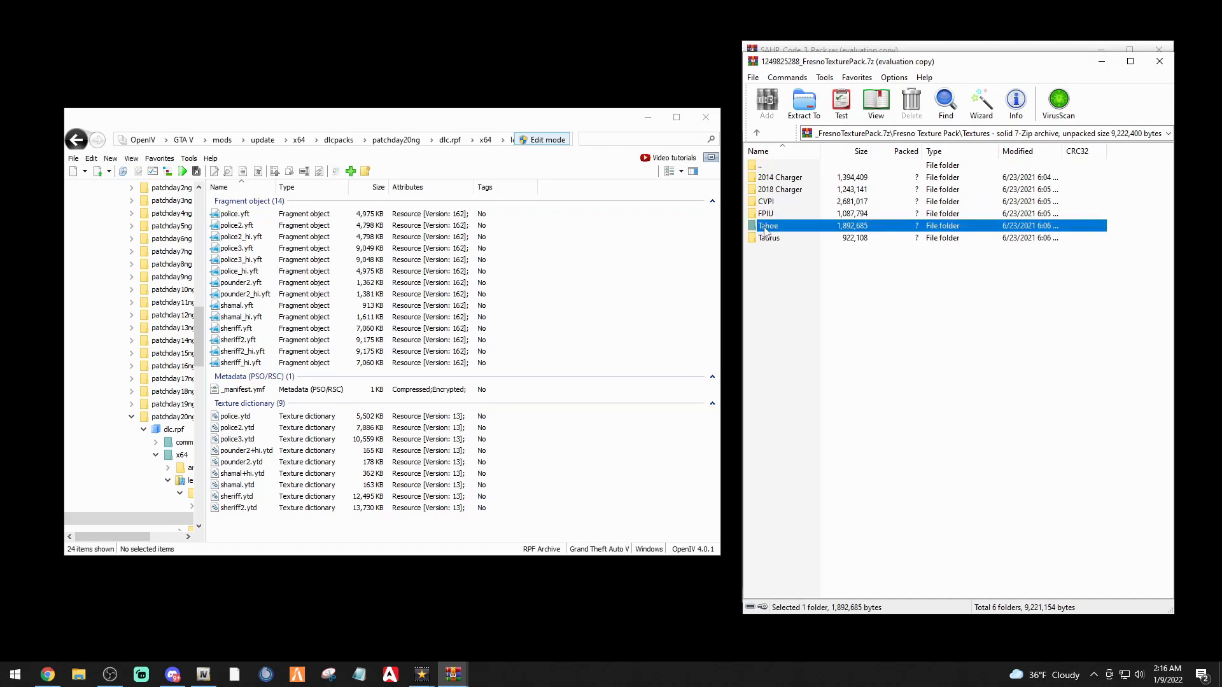
pyautogui.click(772, 194)
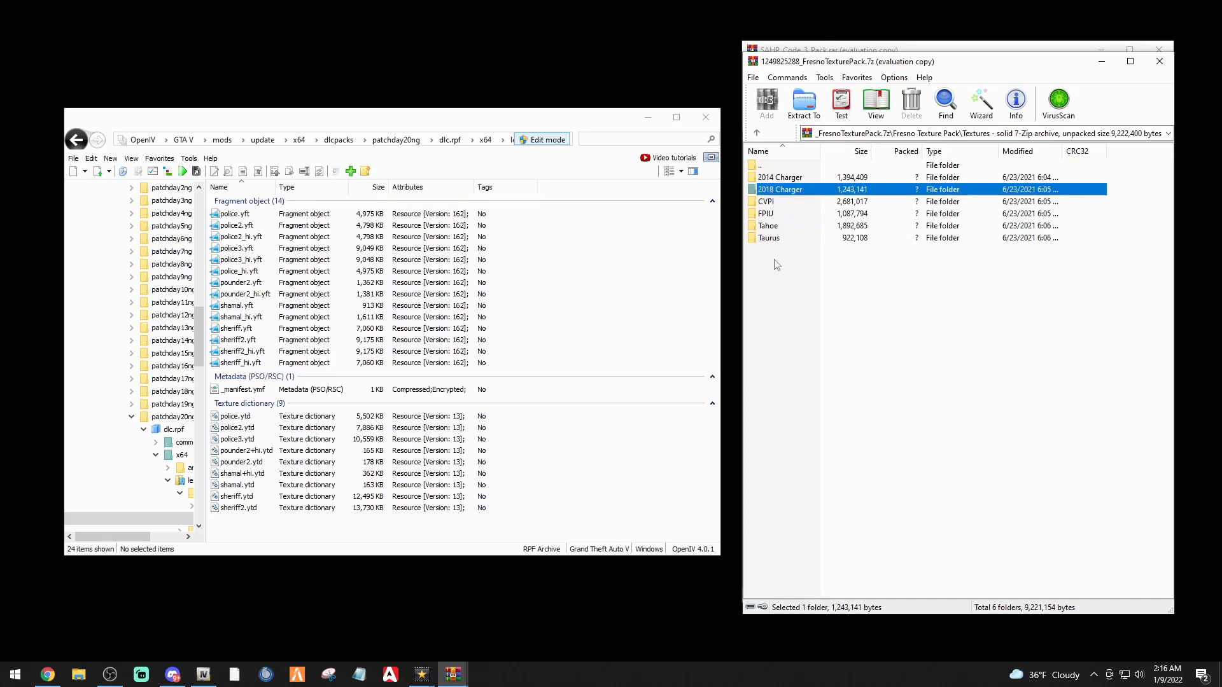
pyautogui.click(777, 229)
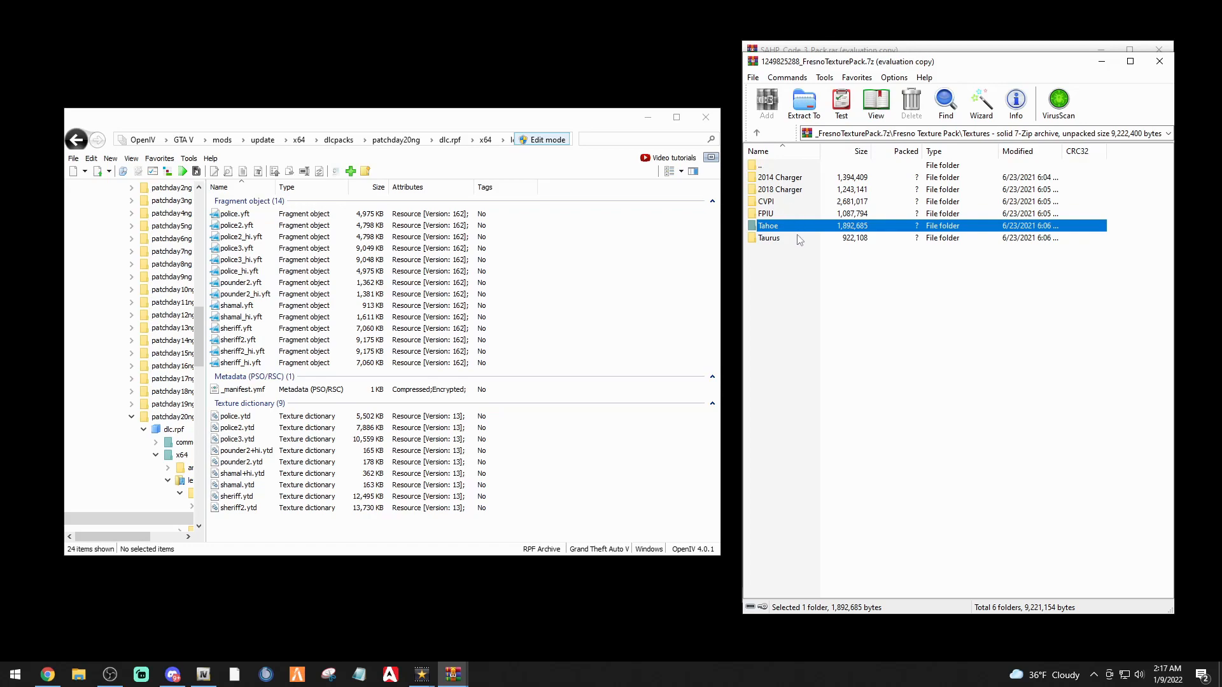
pyautogui.click(767, 215)
pyautogui.click(766, 227)
pyautogui.click(765, 180)
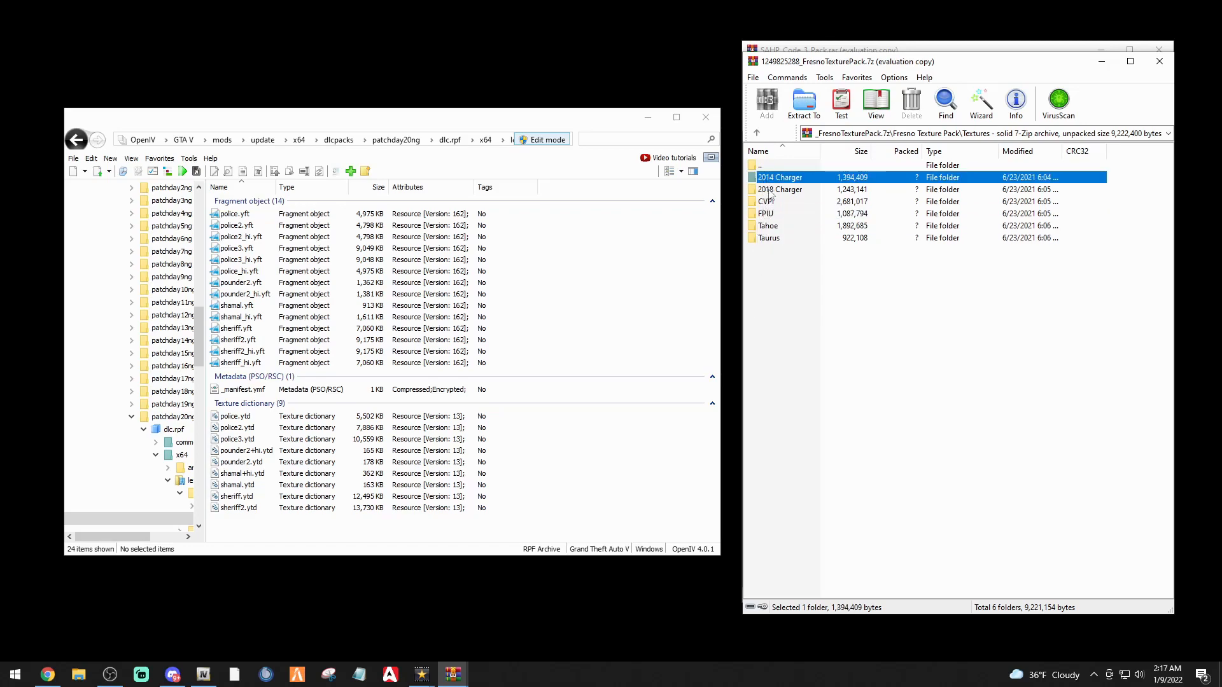
pyautogui.click(768, 191)
pyautogui.click(769, 201)
pyautogui.click(771, 247)
pyautogui.click(769, 242)
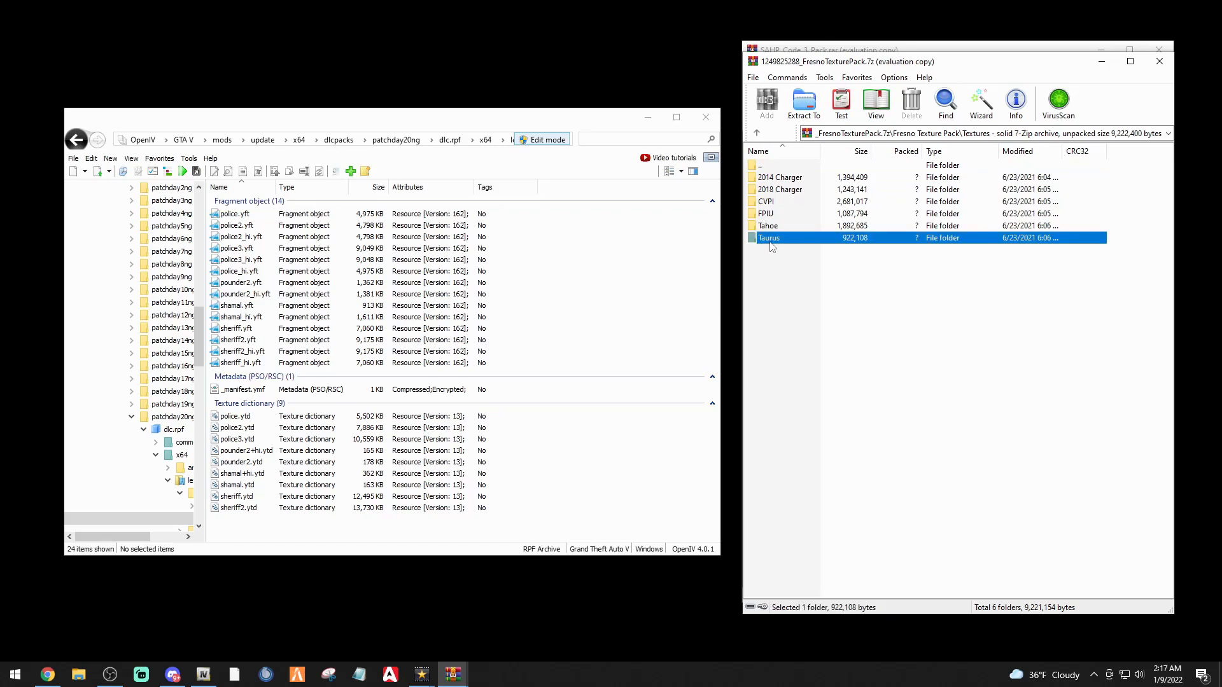
pyautogui.click(767, 189)
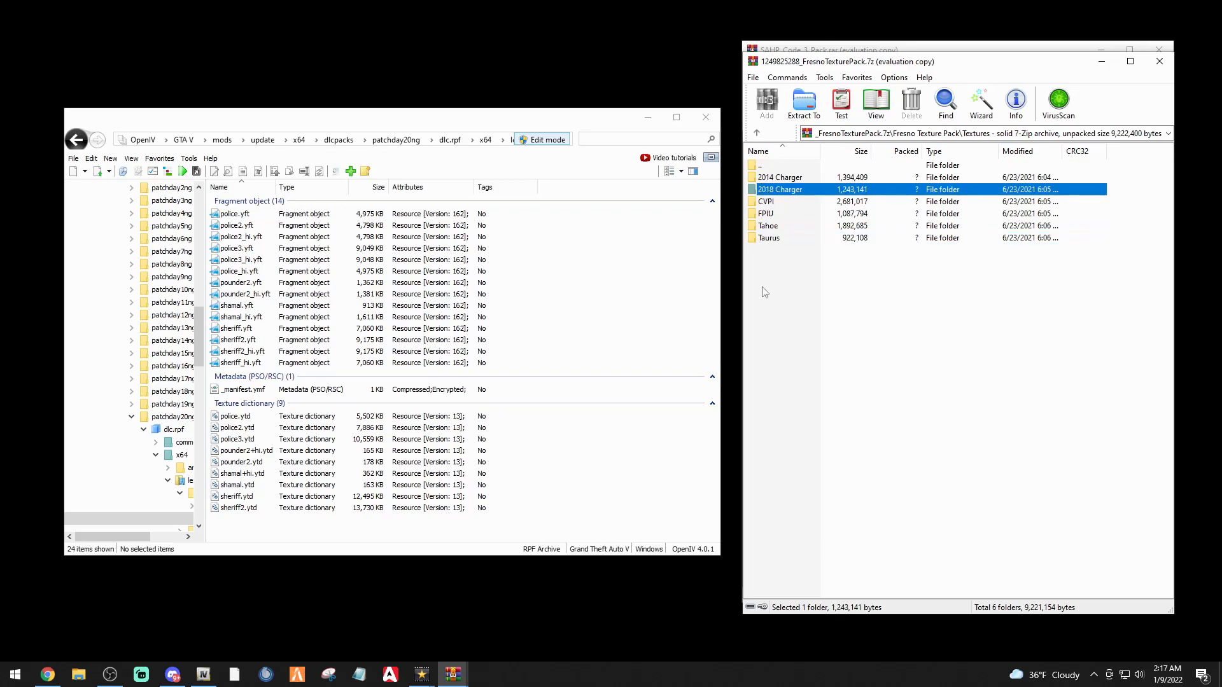
pyautogui.click(765, 227)
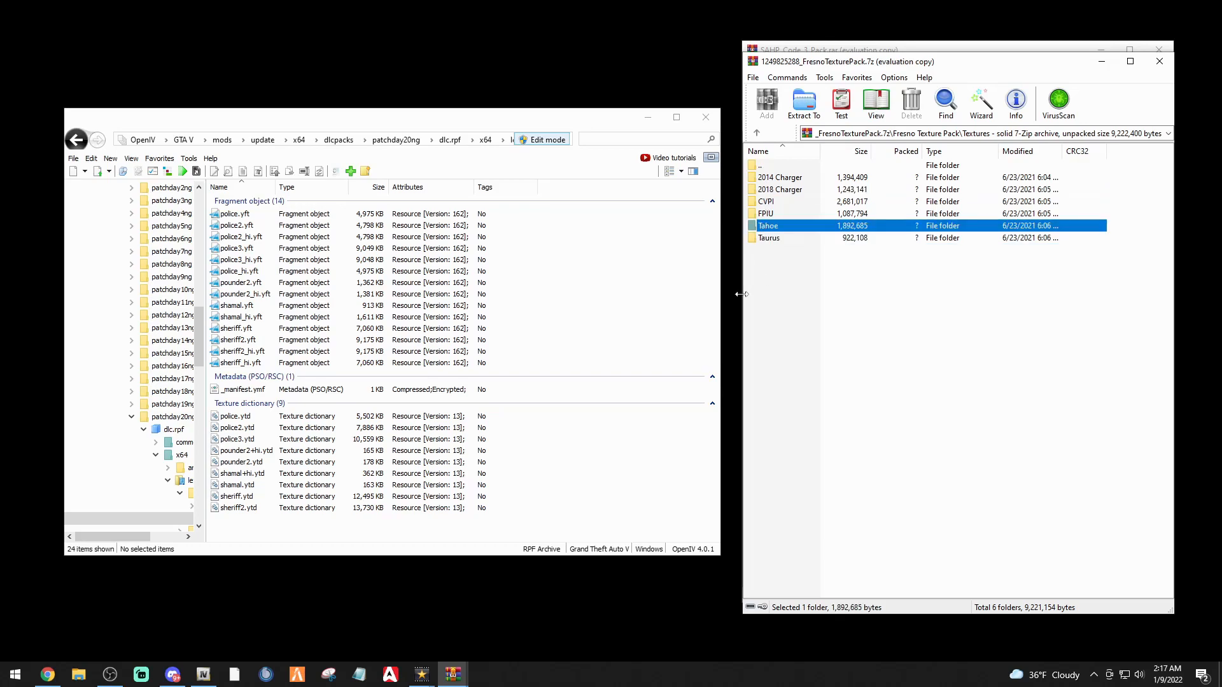
# Minimize the Fresno archive and open the vehicles folder inside SAHP Code 3 Pack in SAHP_Code_3_Pack.rar
pyautogui.click(1102, 61)
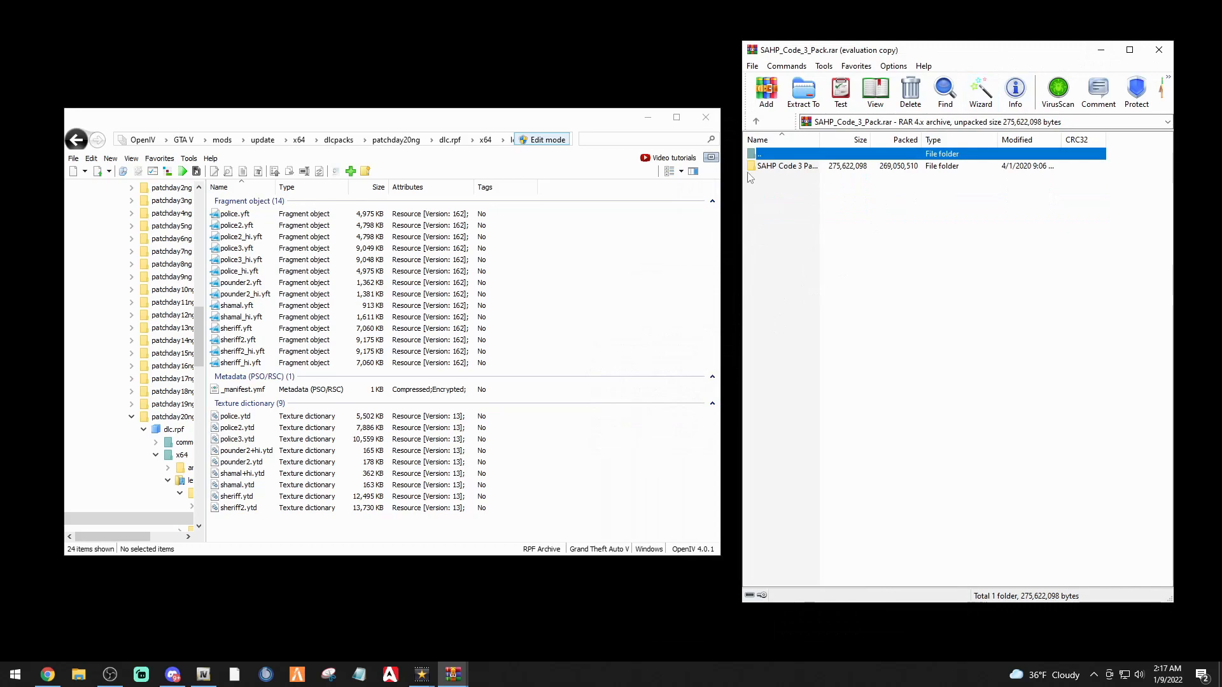
pyautogui.doubleClick(789, 168)
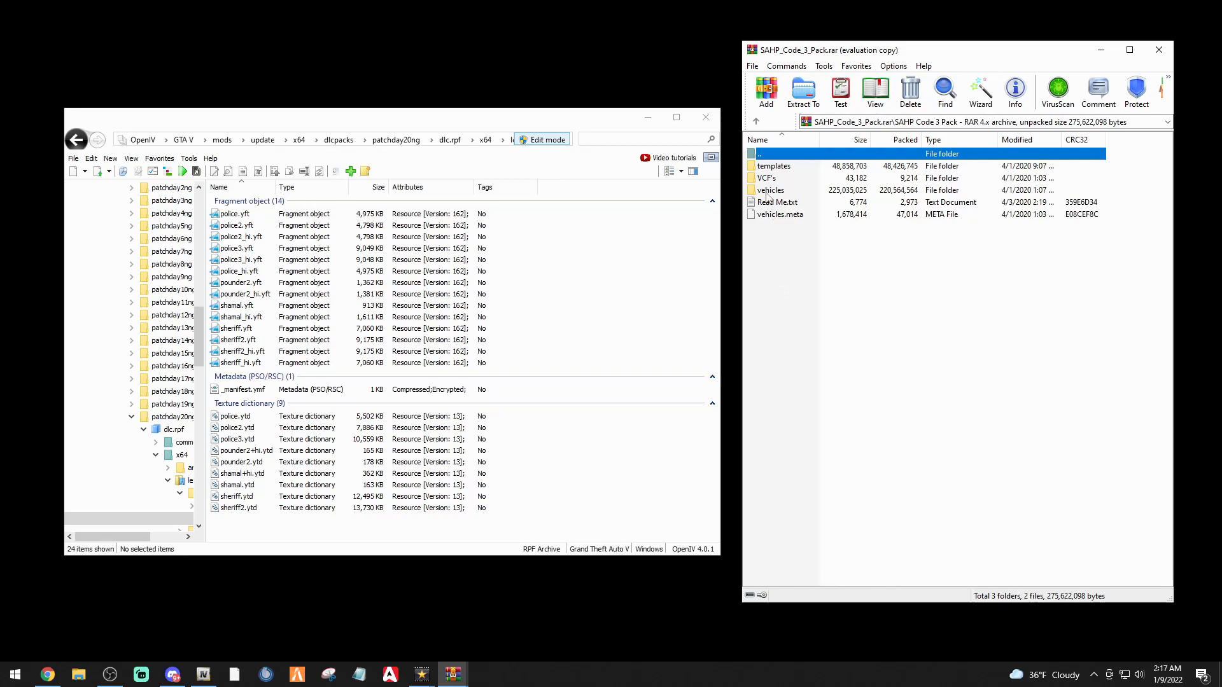
pyautogui.doubleClick(767, 193)
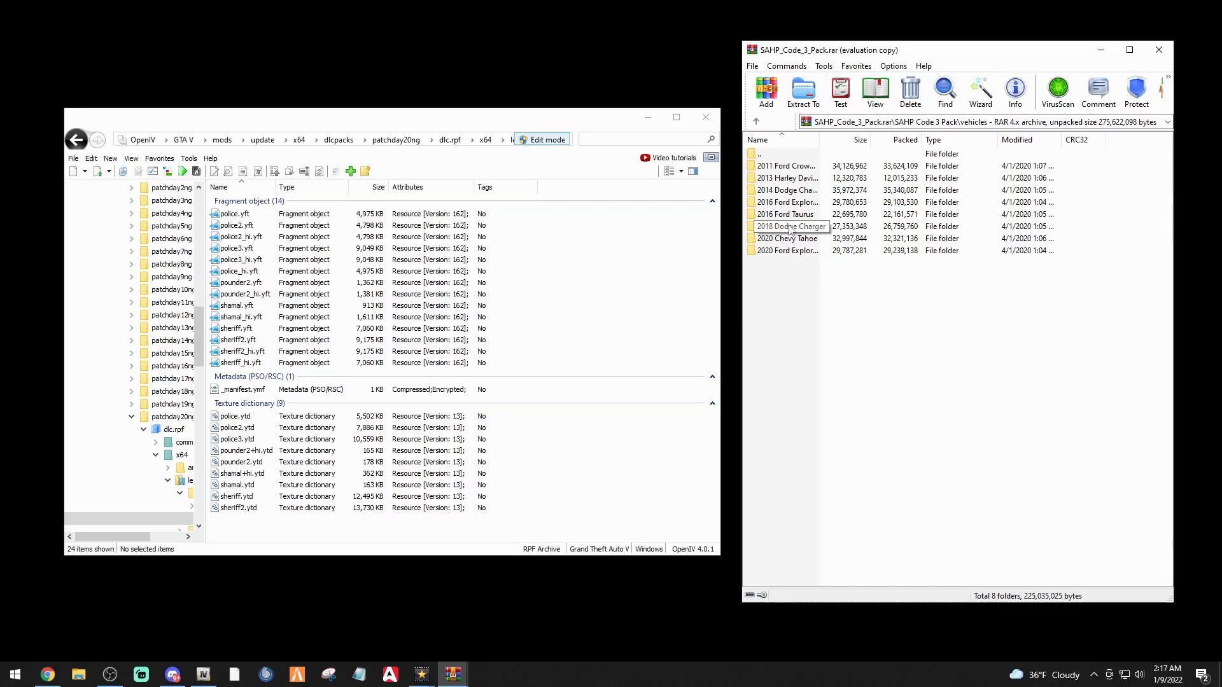
# Open the 2018 Dodge Charger folder in SAHP_Code_3_Pack.rar and rename police2.yft to sheriff.yft
pyautogui.doubleClick(790, 227)
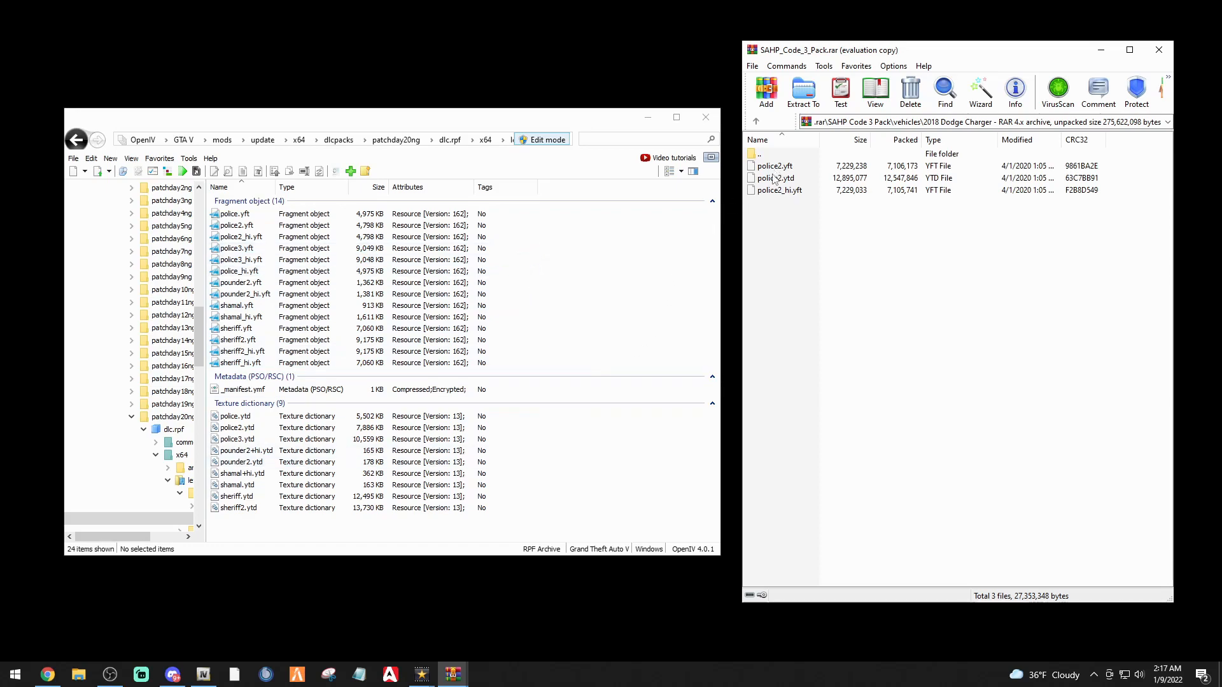
pyautogui.moveTo(757, 237); pyautogui.dragTo(764, 164)
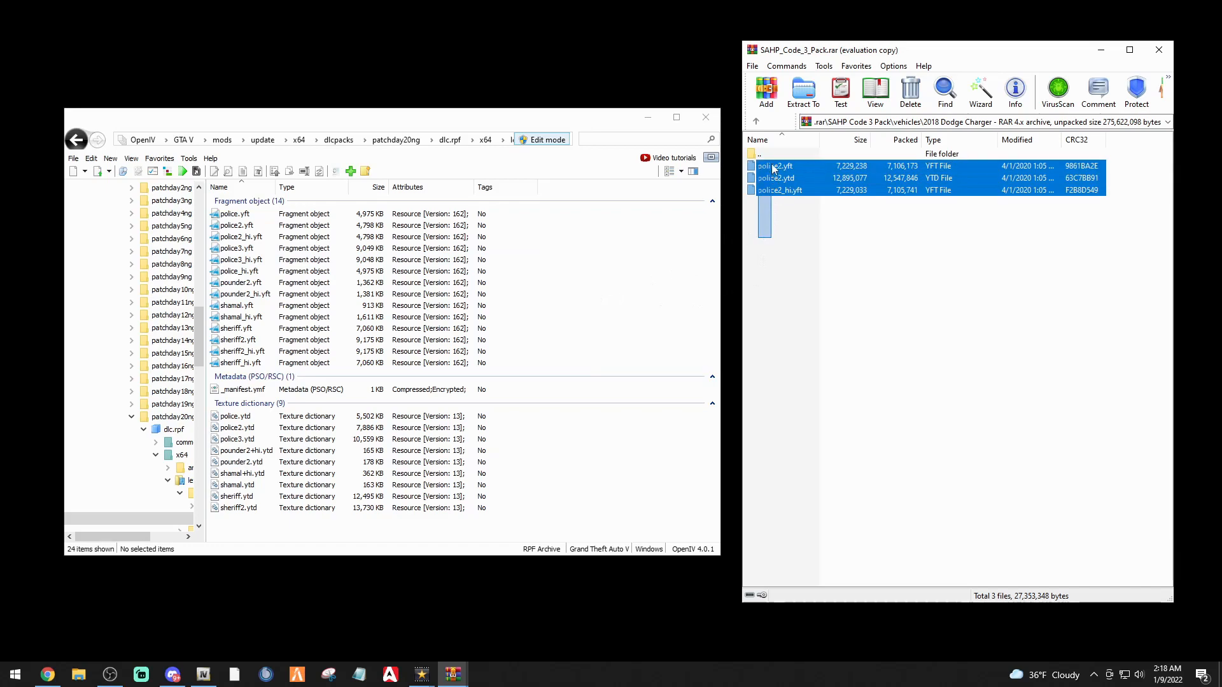
pyautogui.click(827, 245)
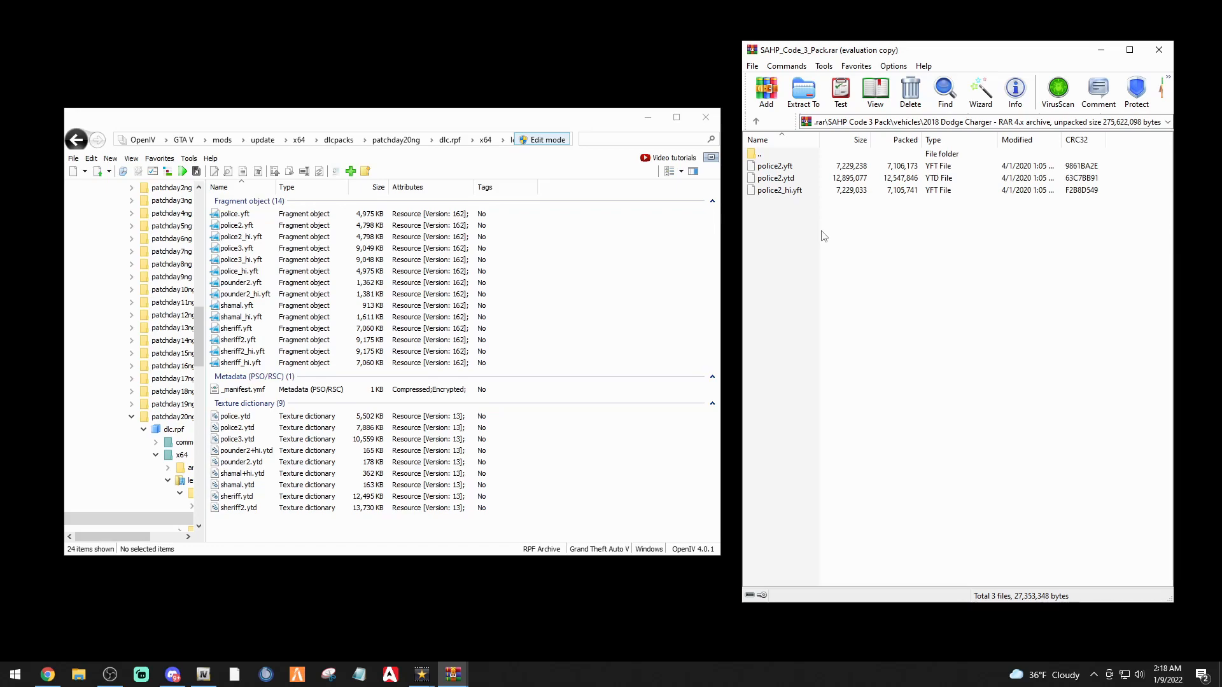
pyautogui.click(781, 170)
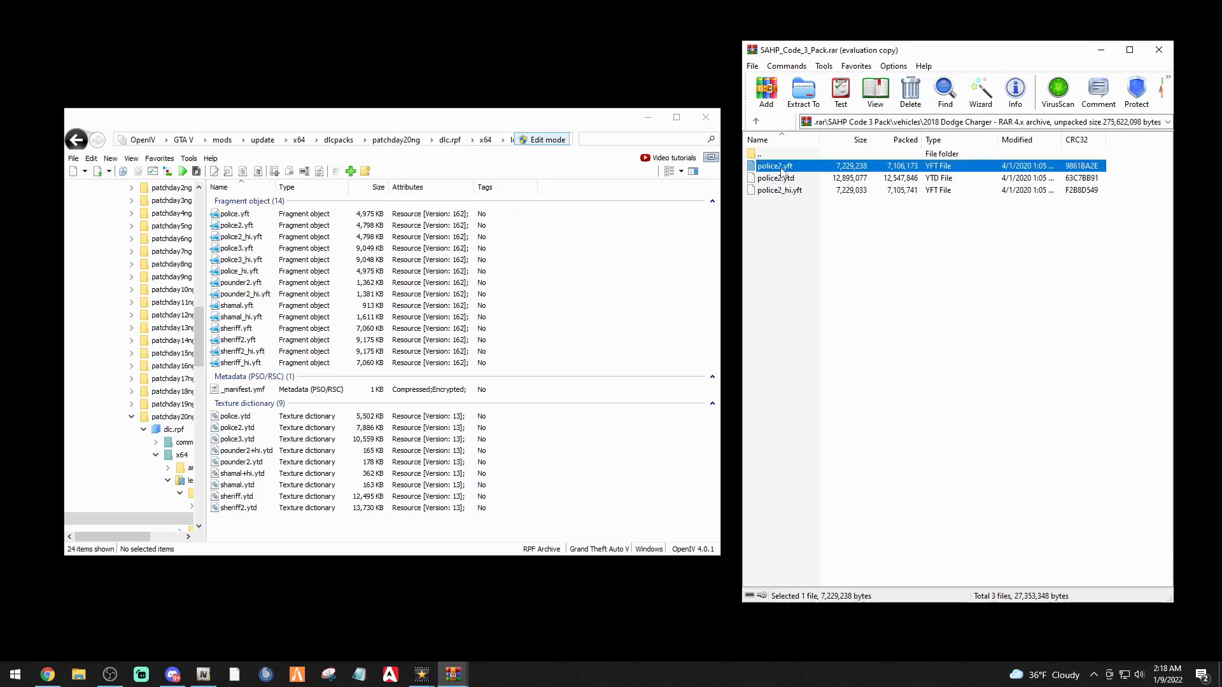
pyautogui.click(781, 169)
pyautogui.press('BackSpace')
pyautogui.press('BackSpace')
pyautogui.press('BackSpace')
pyautogui.press('BackSpace')
pyautogui.press('BackSpace')
pyautogui.press('BackSpace')
pyautogui.press('BackSpace')
pyautogui.write('sheriff')
pyautogui.press('Return')
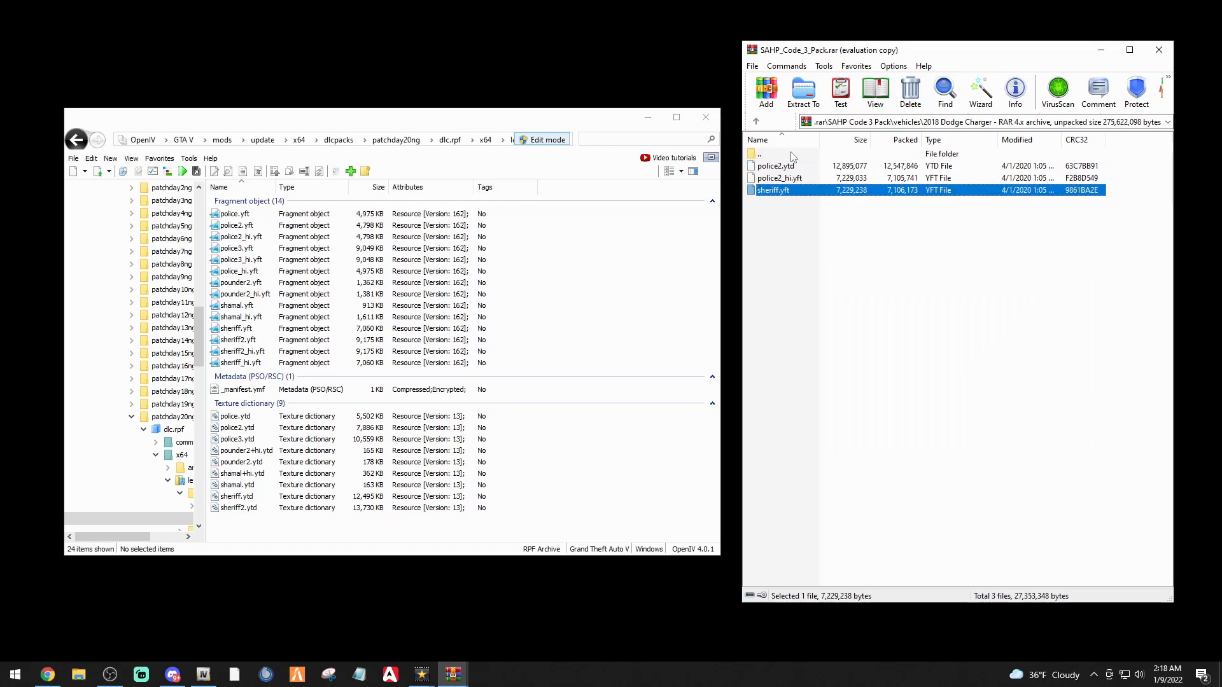
# Rename the Charger's police2_hi.yft to sheriff_hi.yft
pyautogui.click(782, 180)
pyautogui.click(781, 182)
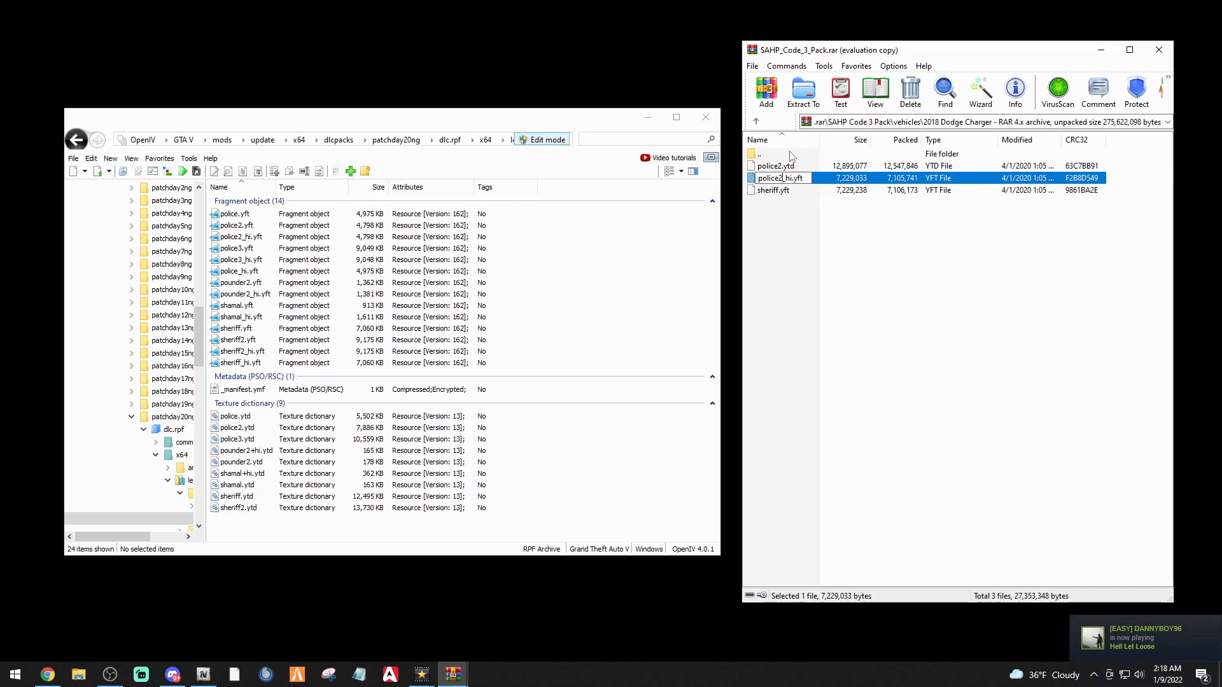
pyautogui.press('BackSpace')
pyautogui.press('BackSpace')
pyautogui.press('BackSpace')
pyautogui.press('BackSpace')
pyautogui.press('BackSpace')
pyautogui.press('BackSpace')
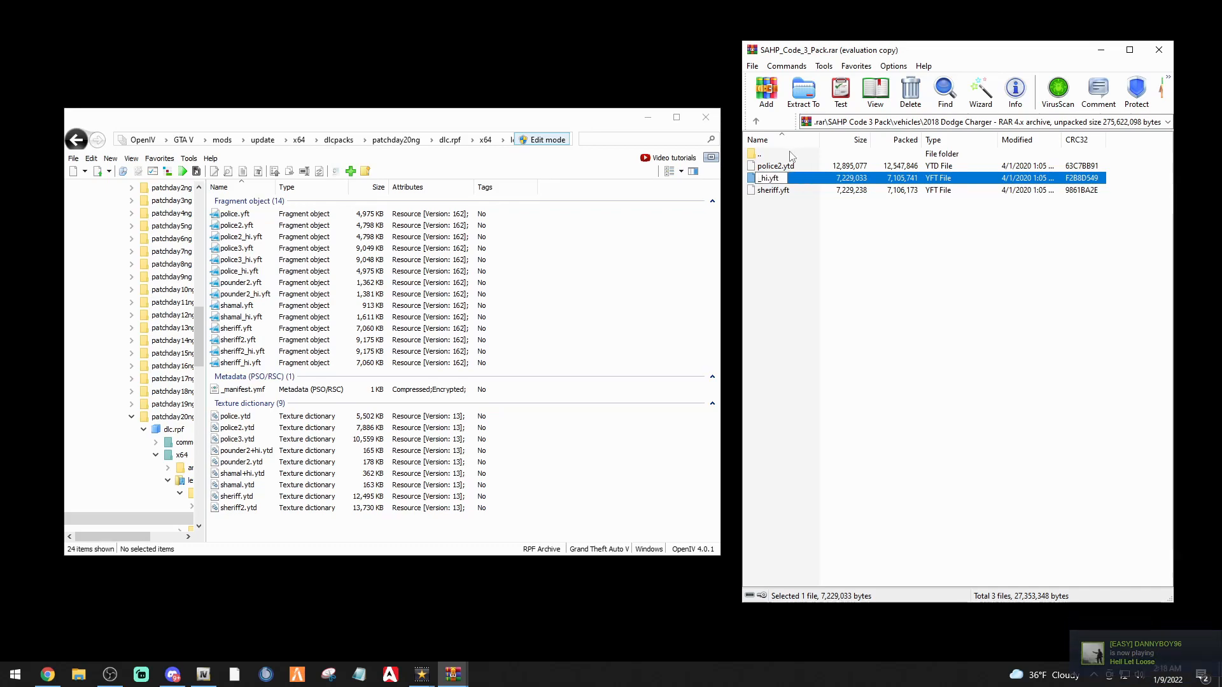
pyautogui.write('sheriff')
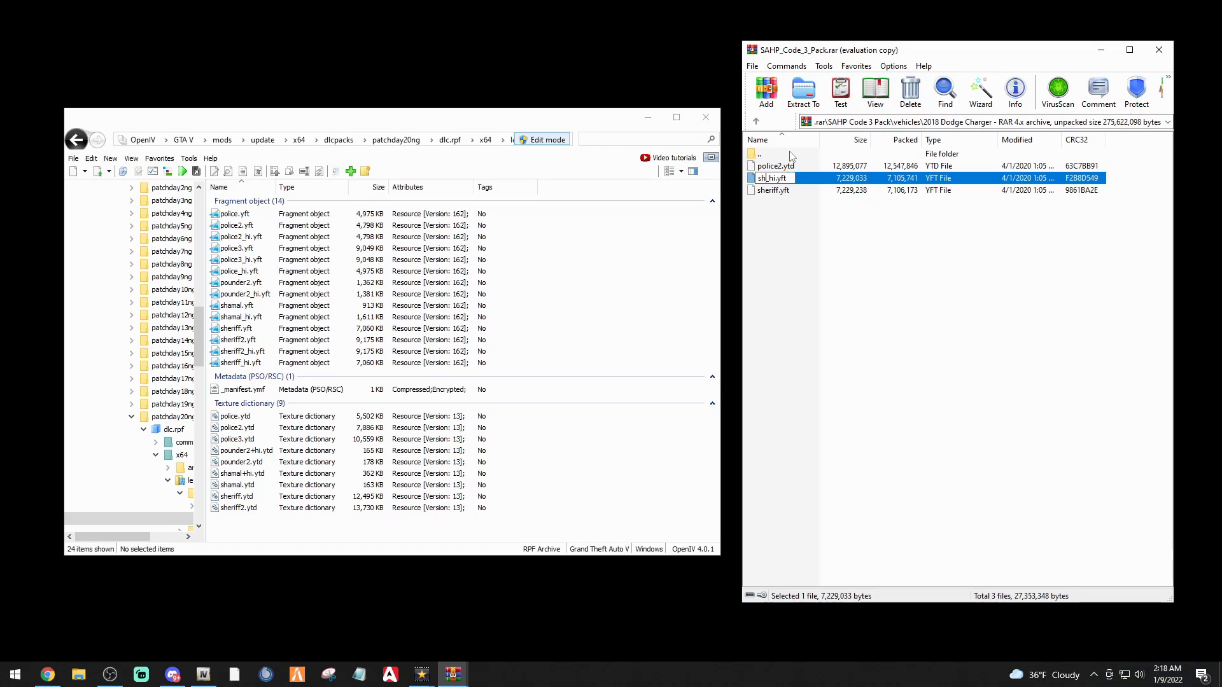
pyautogui.press('Return')
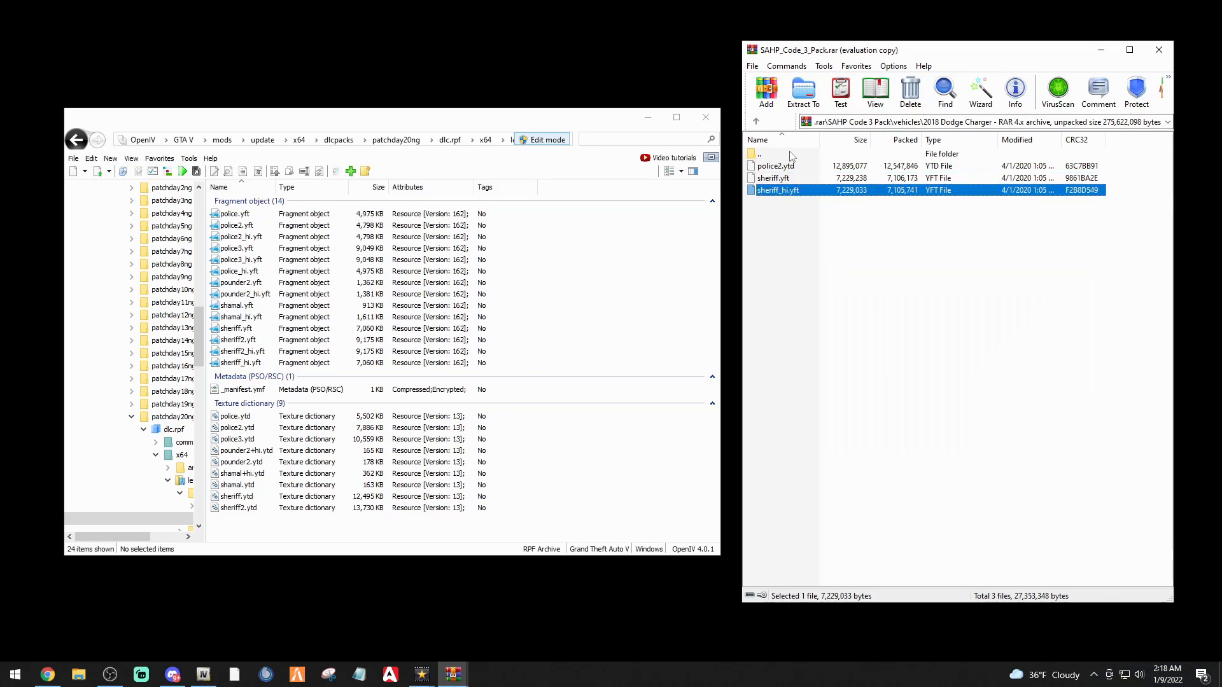
# Rename the Charger's texture file police2.ytd to sheriff.ytd
pyautogui.click(783, 169)
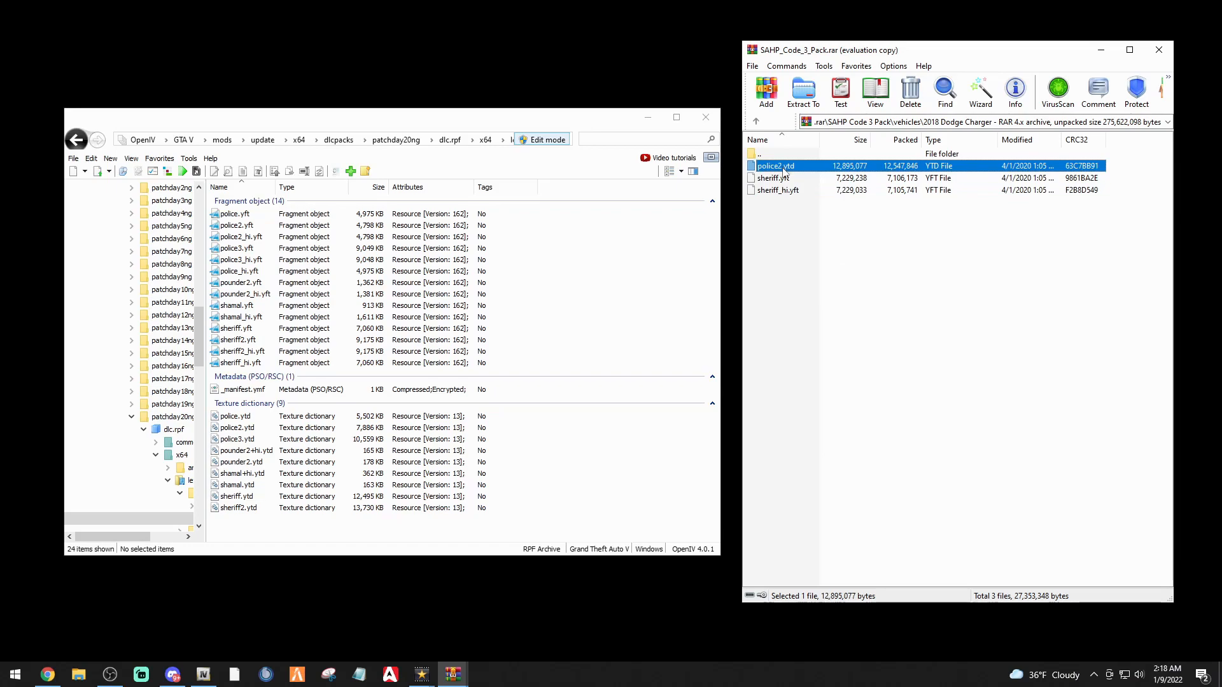
pyautogui.click(782, 168)
pyautogui.press('BackSpace')
pyautogui.press('BackSpace')
pyautogui.press('BackSpace')
pyautogui.press('BackSpace')
pyautogui.press('BackSpace')
pyautogui.press('BackSpace')
pyautogui.press('BackSpace')
pyautogui.write('sheriff')
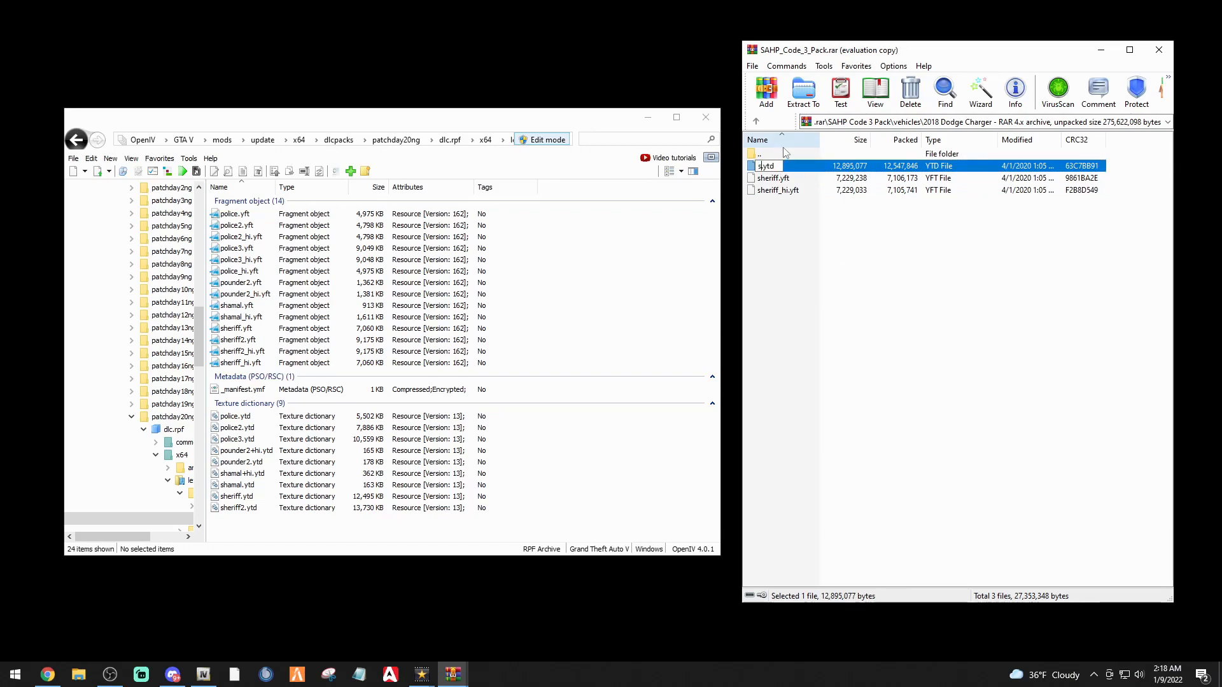
pyautogui.press('Return')
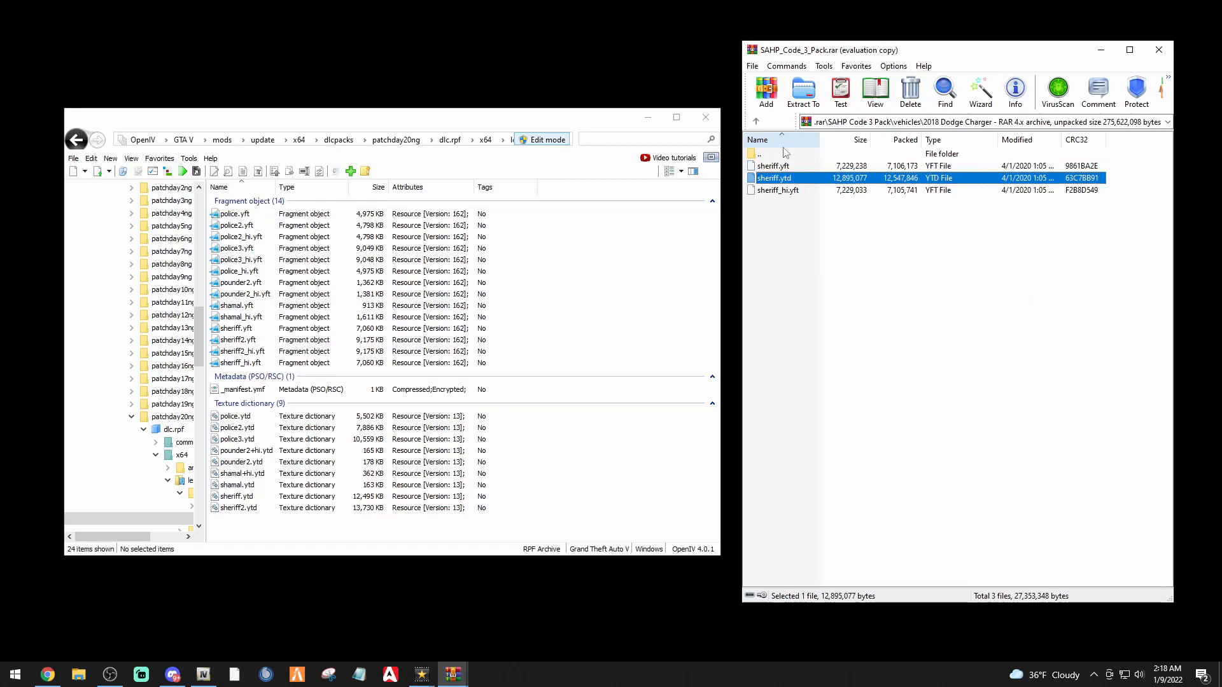
pyautogui.click(793, 259)
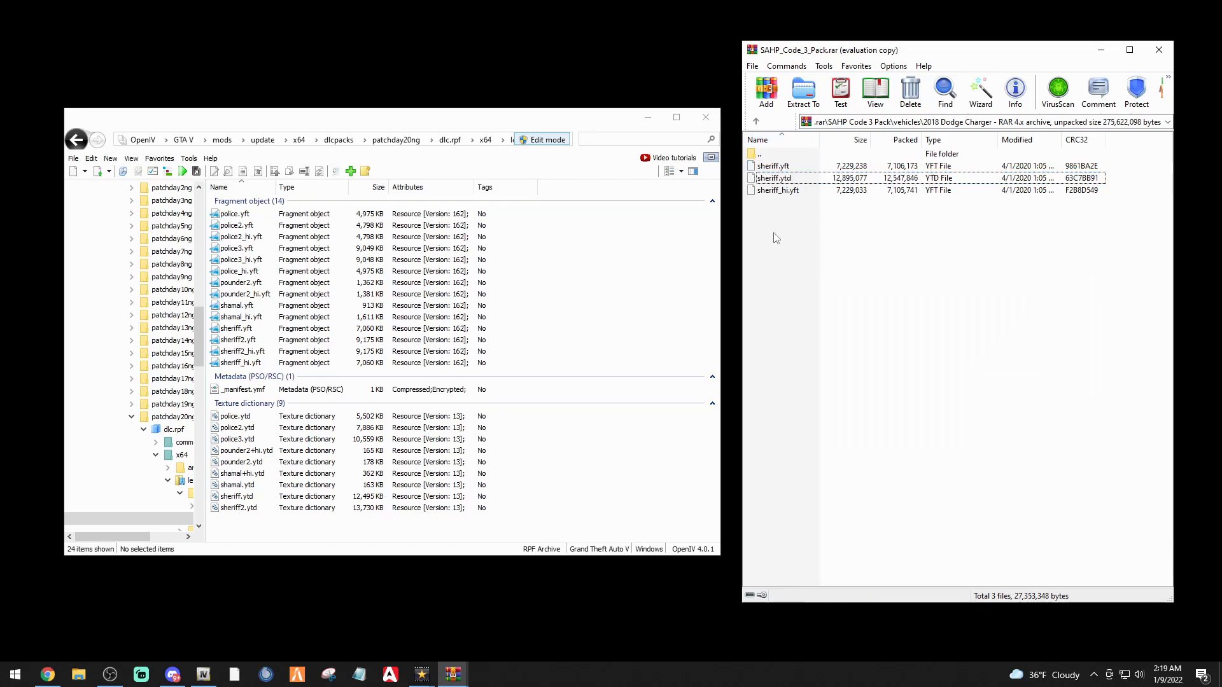
# Copy sheriff.yft, sheriff.ytd and sheriff_hi.yft from the Charger folder into the police vehicles archive open in OpenIV
pyautogui.click(770, 191)
pyautogui.click(767, 179)
pyautogui.click(763, 167)
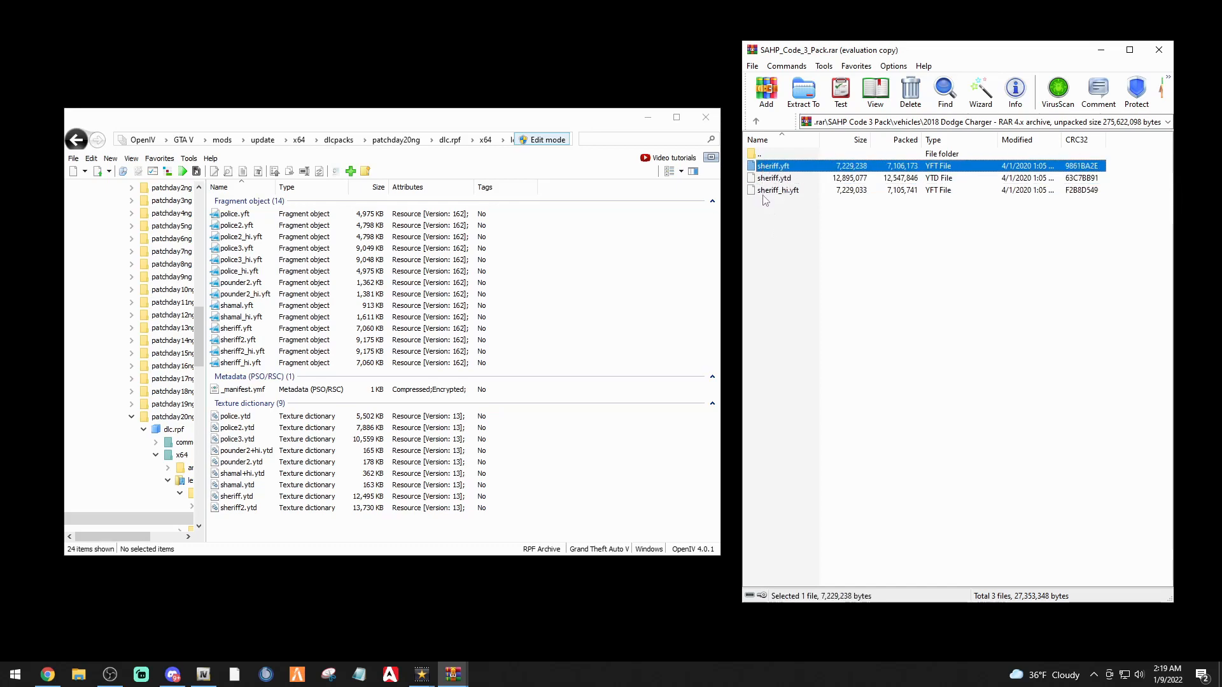
pyautogui.click(783, 206)
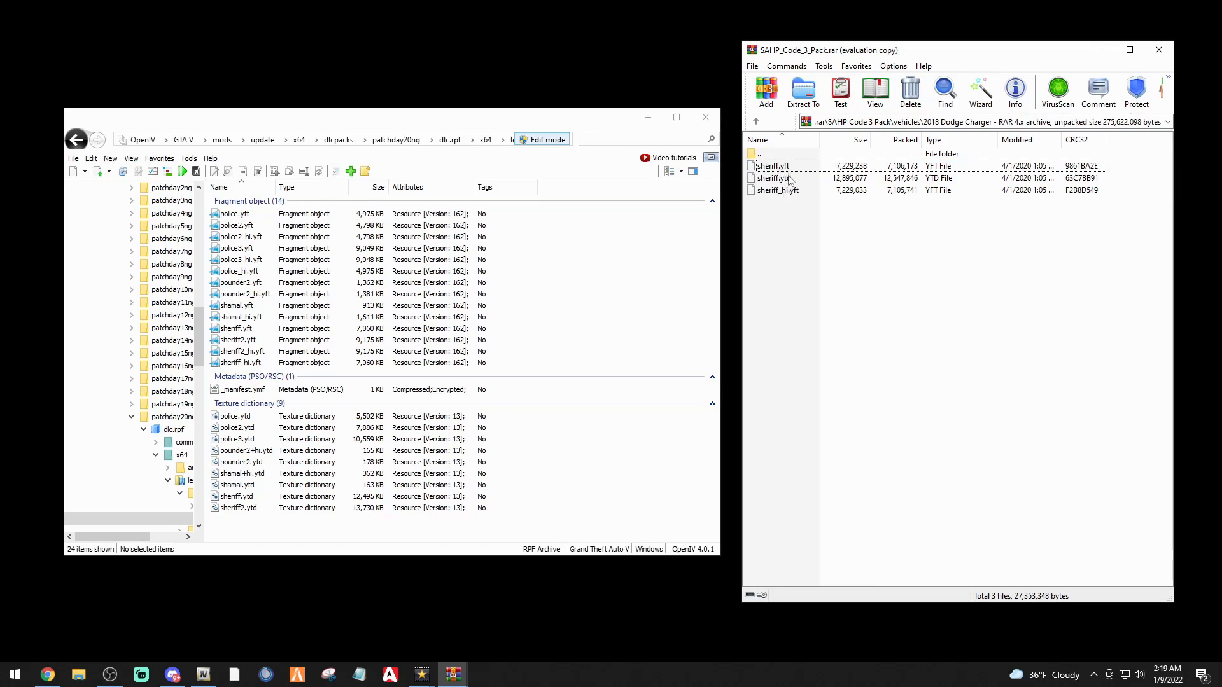
pyautogui.moveTo(786, 213); pyautogui.dragTo(674, 292)
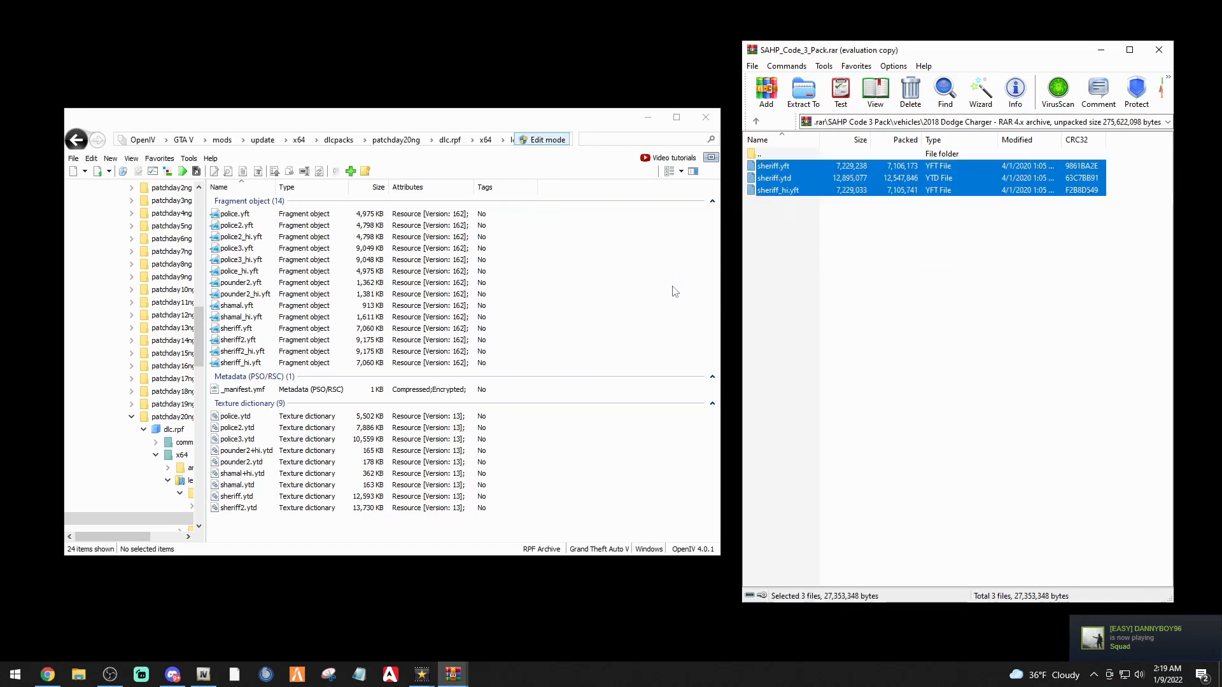
# Inspect the replaced sheriff.yft from several sides in OpenIV's model viewer and close the viewer
pyautogui.click(233, 330)
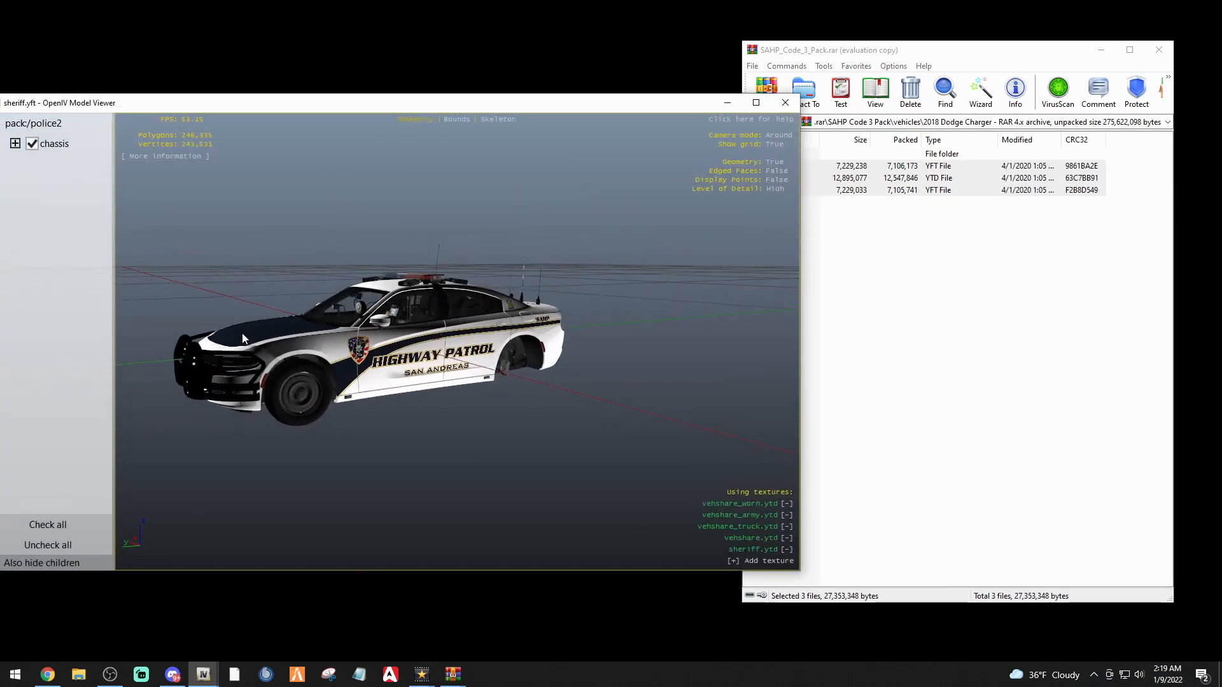
pyautogui.moveTo(241, 334); pyautogui.dragTo(196, 333)
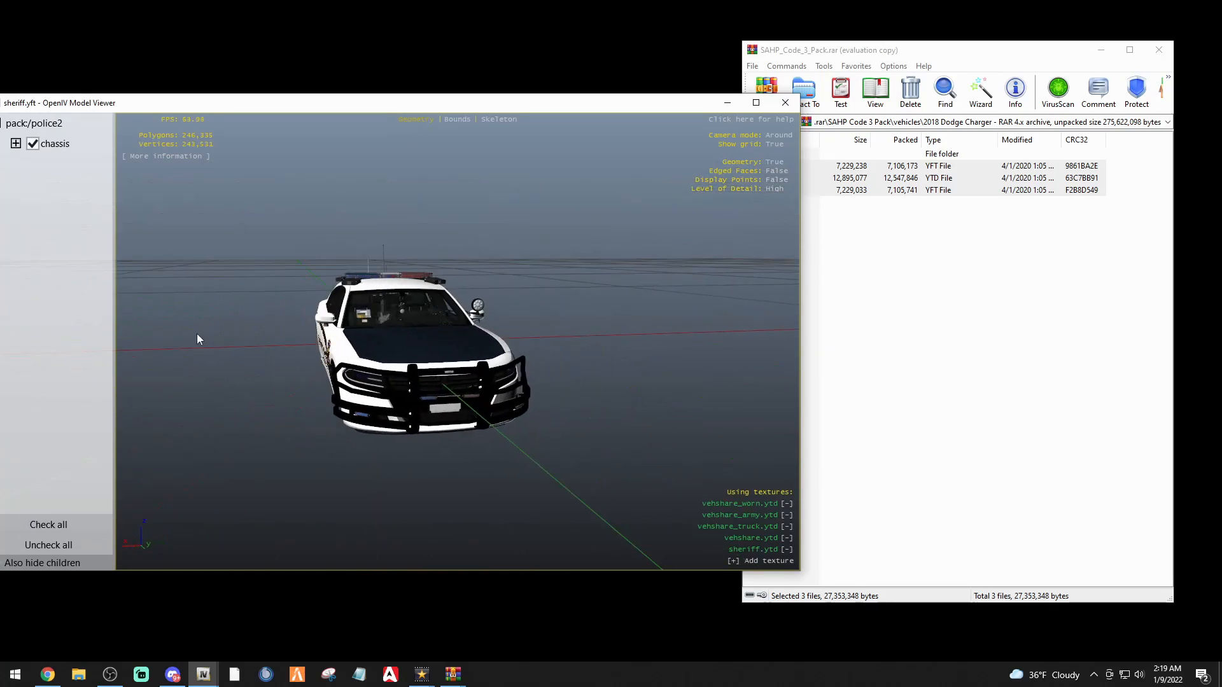
pyautogui.click(777, 105)
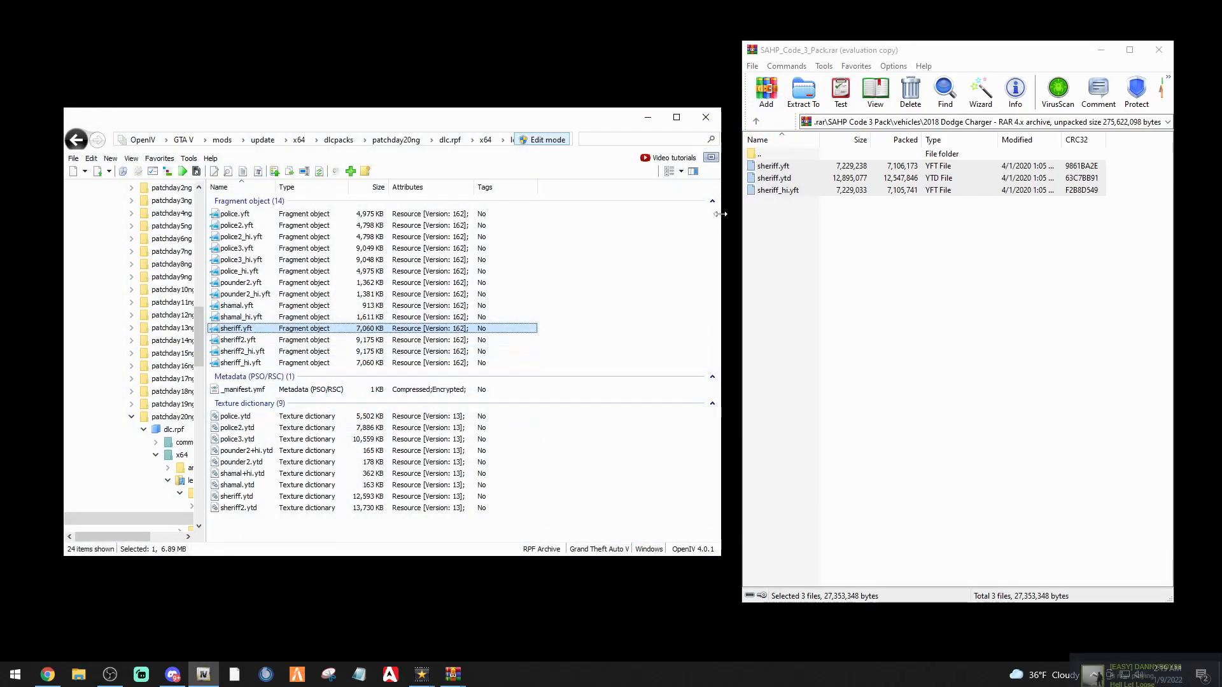
# Switch to the pack's 2020 Chevy Tahoe folder and rename fbi2_hi.yft to sheriff2_hi.yft
pyautogui.click(756, 123)
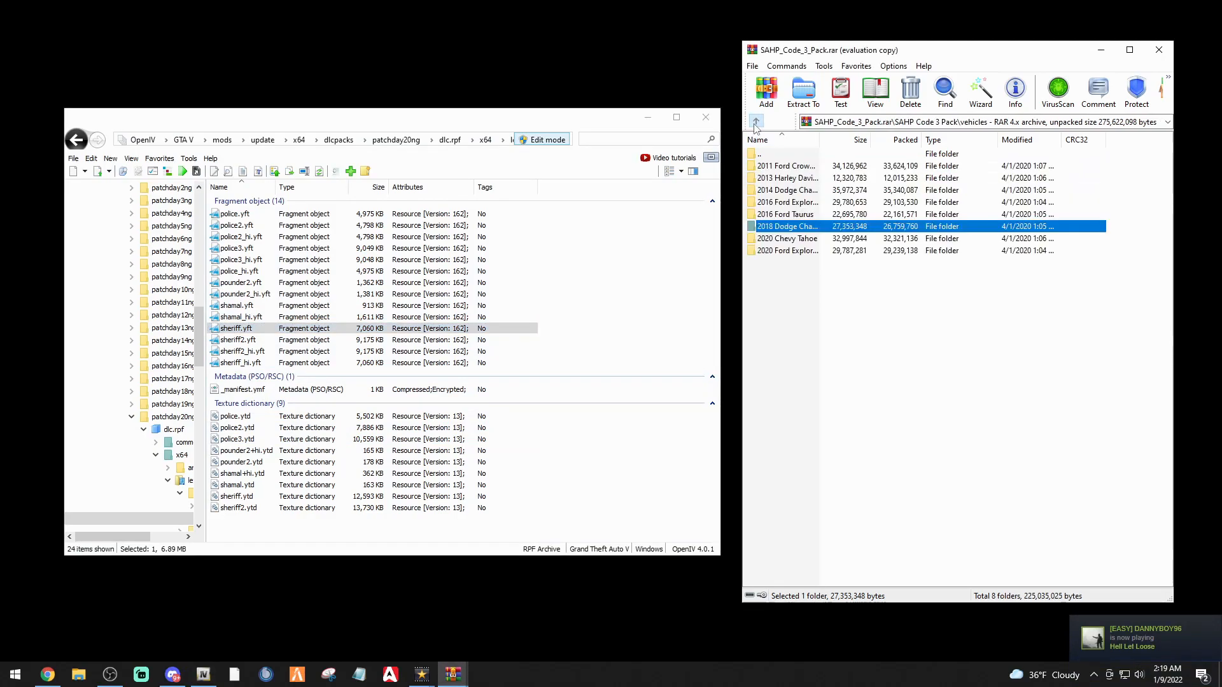
pyautogui.doubleClick(793, 240)
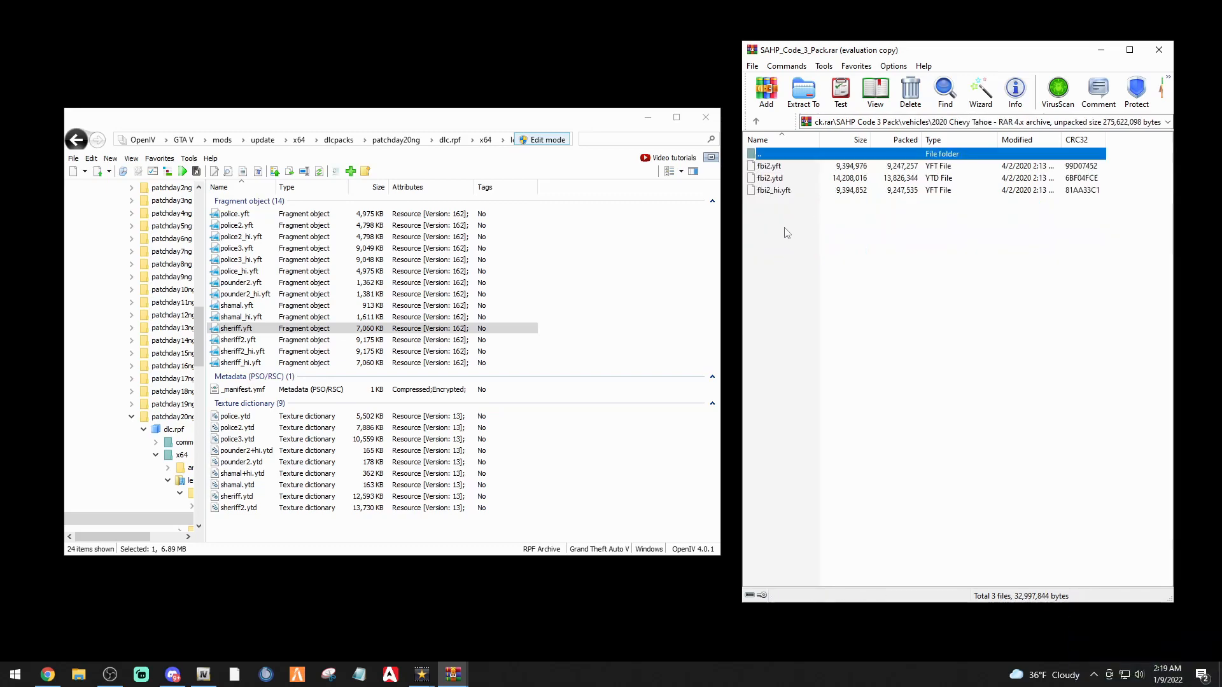
pyautogui.click(775, 208)
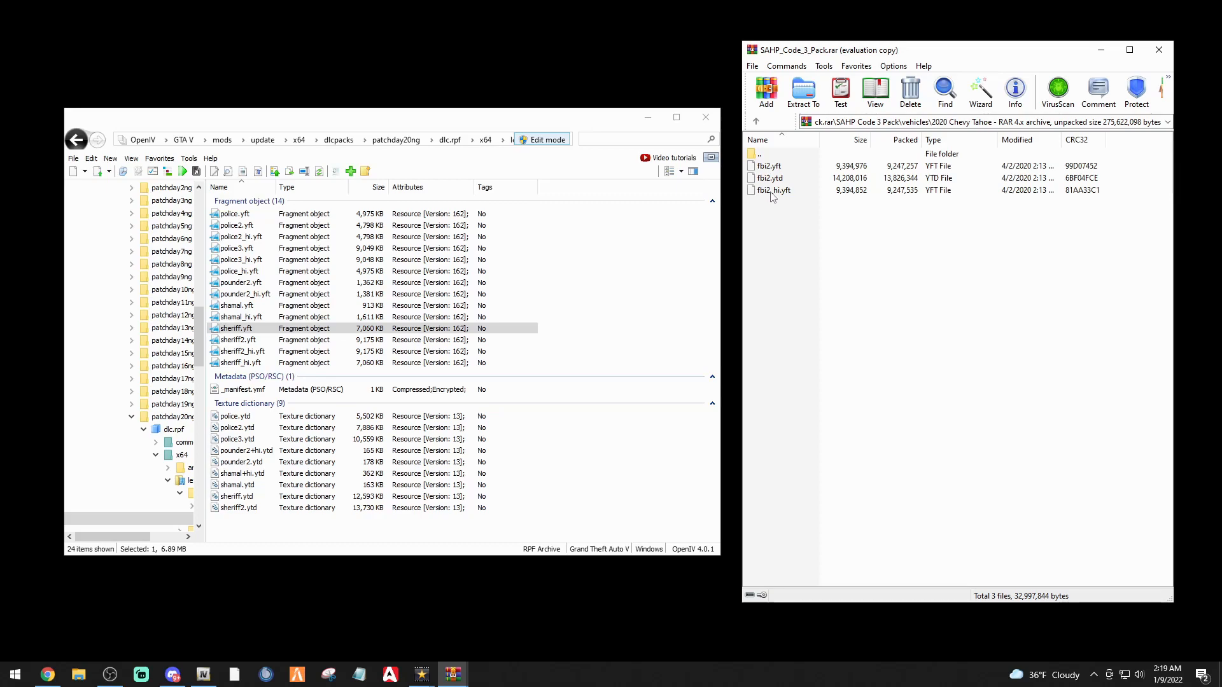
pyautogui.click(771, 195)
pyautogui.click(769, 192)
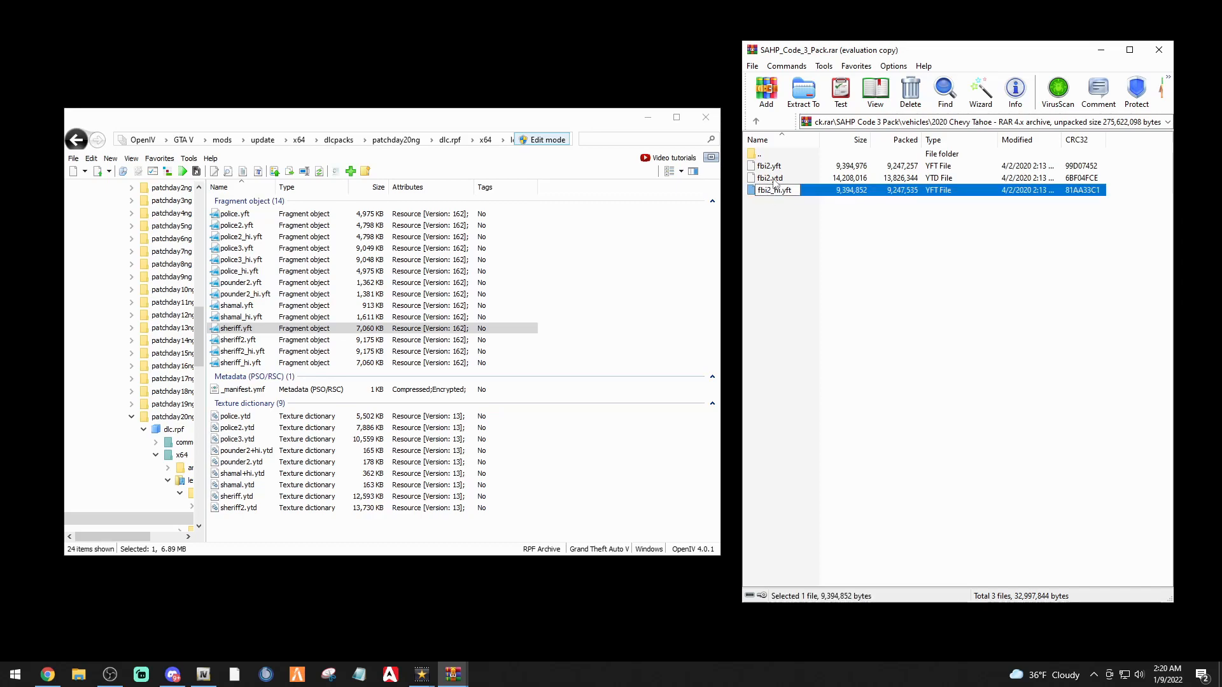
pyautogui.press('BackSpace')
pyautogui.press('BackSpace')
pyautogui.press('BackSpace')
pyautogui.write('sheri')
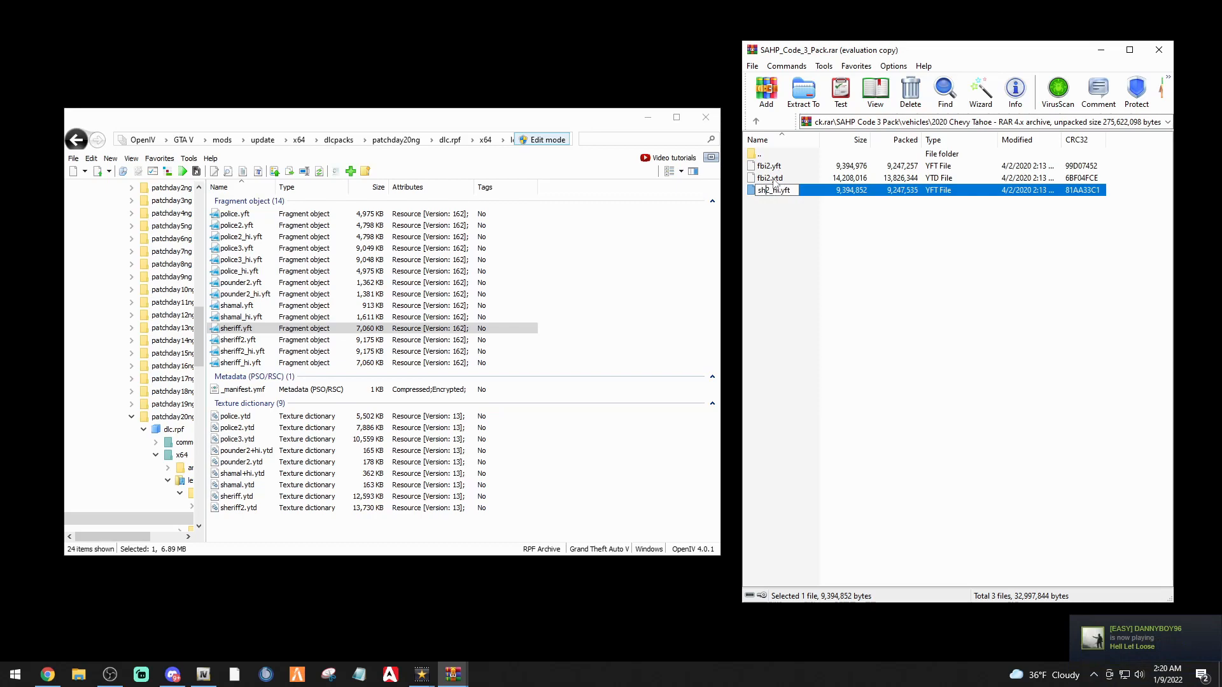
pyautogui.write('ff')
pyautogui.press('Return')
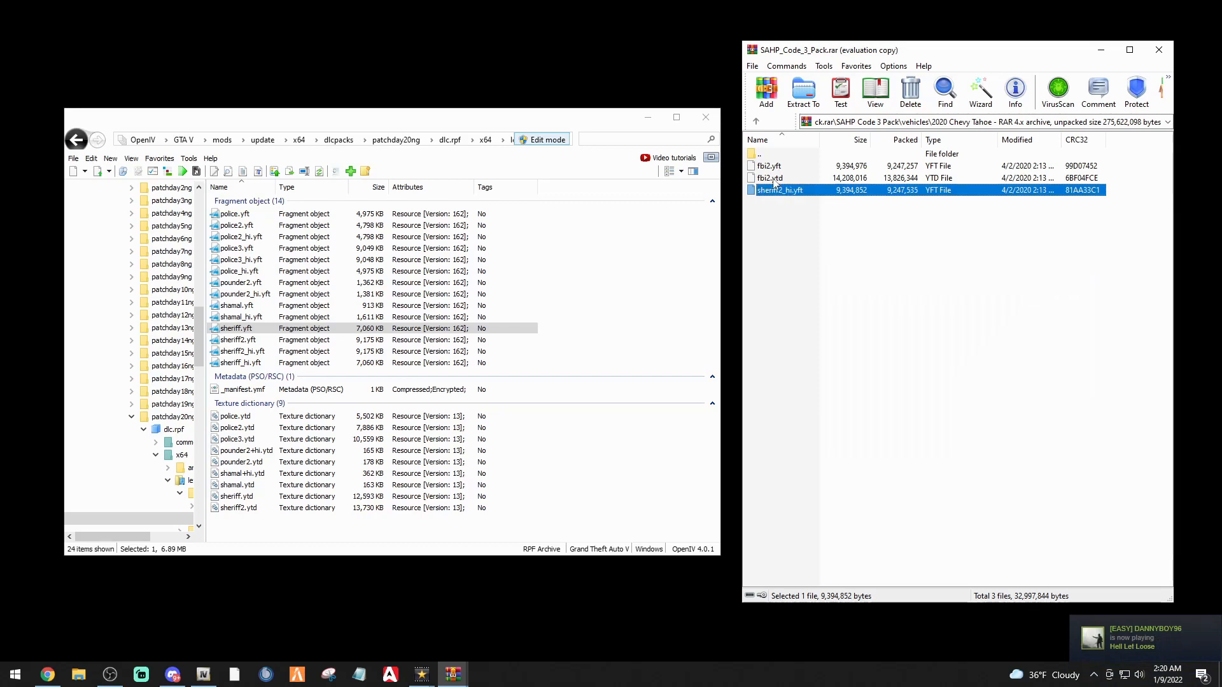
# Rename the Tahoe's texture file fbi2.ytd to sheriff2.ytd
pyautogui.click(767, 180)
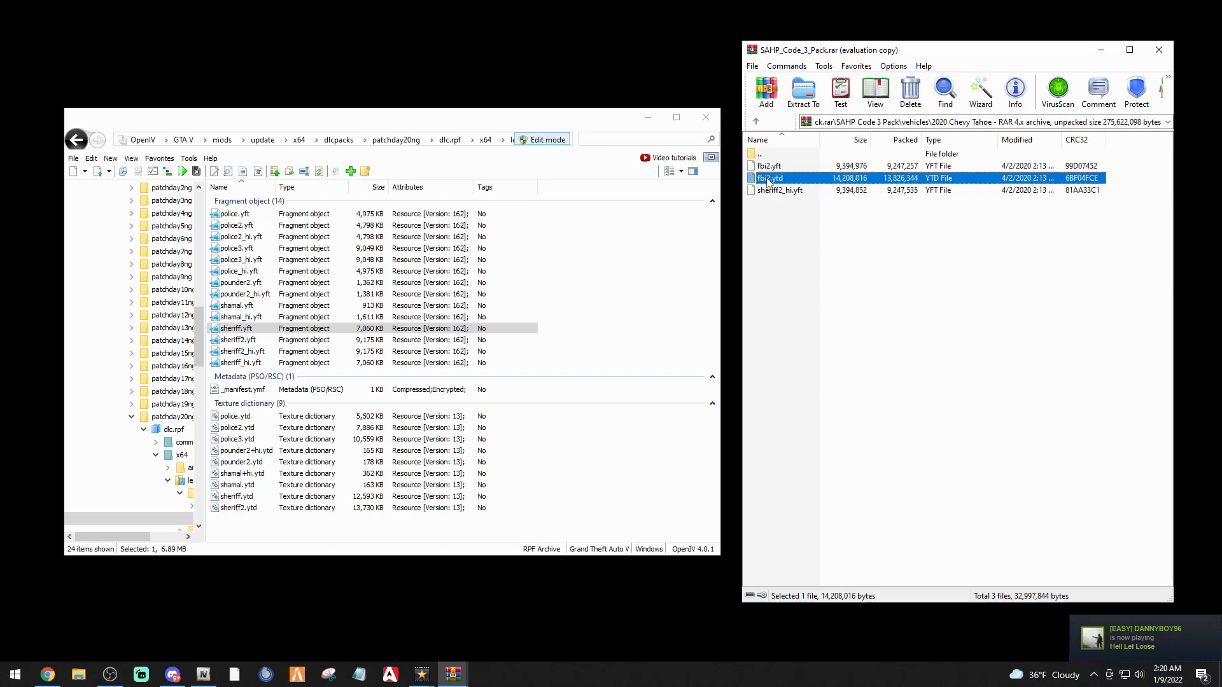
pyautogui.click(767, 180)
pyautogui.click(768, 179)
pyautogui.press('BackSpace')
pyautogui.press('BackSpace')
pyautogui.press('BackSpace')
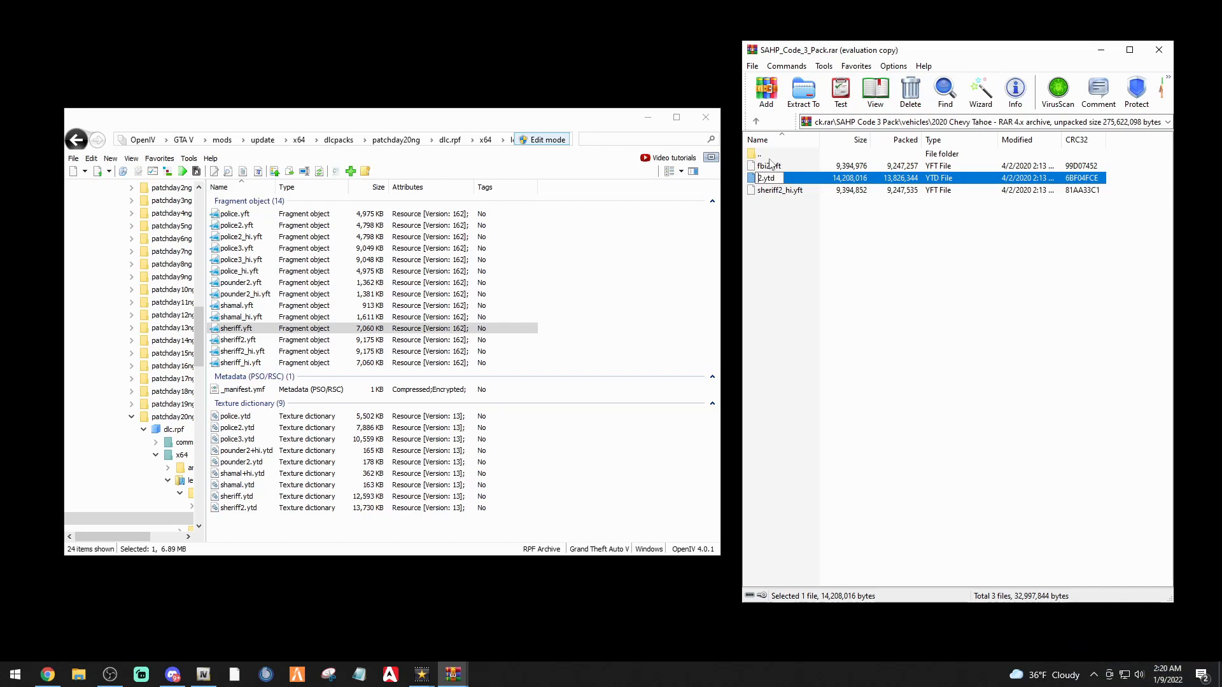
pyautogui.write('sherif')
pyautogui.press('BackSpace')
pyautogui.write('iff')
pyautogui.press('Return')
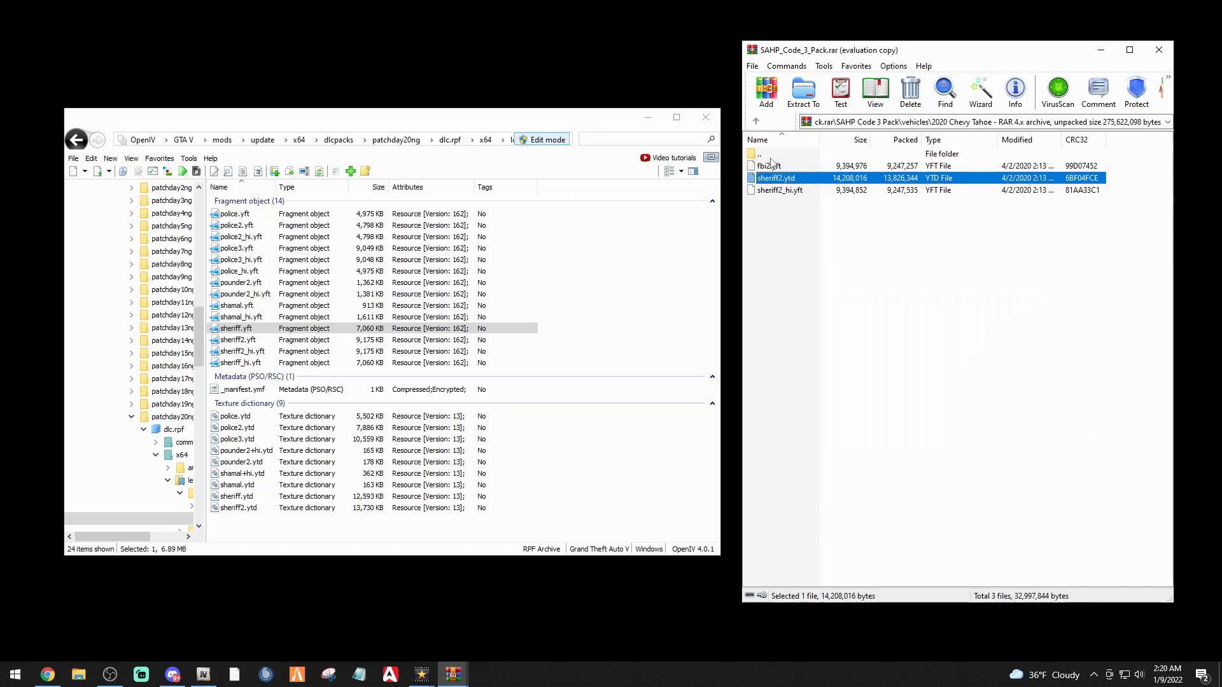
# Rename the Tahoe's fbi2.yft to sheriff2.yft and copy all three sheriff2 files into the police vehicles archive in OpenIV
pyautogui.click(770, 166)
pyautogui.click(767, 167)
pyautogui.press('BackSpace')
pyautogui.press('BackSpace')
pyautogui.press('BackSpace')
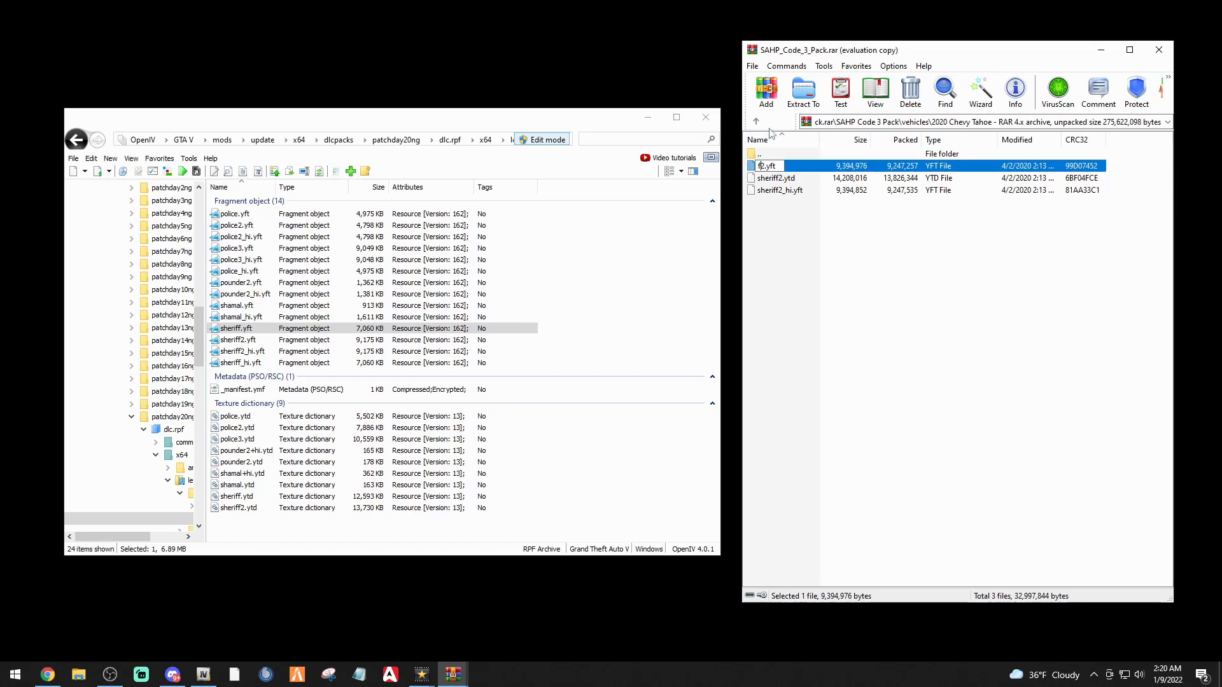
pyautogui.write('sheriff')
pyautogui.press('Return')
pyautogui.click(774, 206)
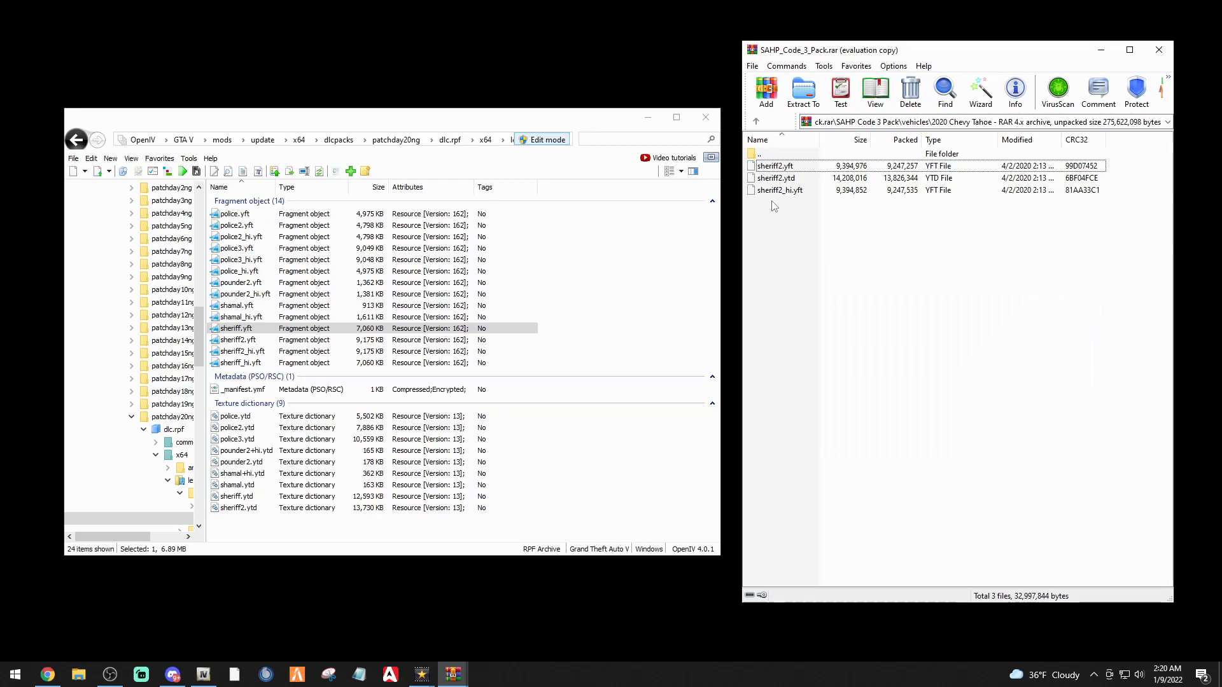
pyautogui.moveTo(773, 235); pyautogui.dragTo(680, 335)
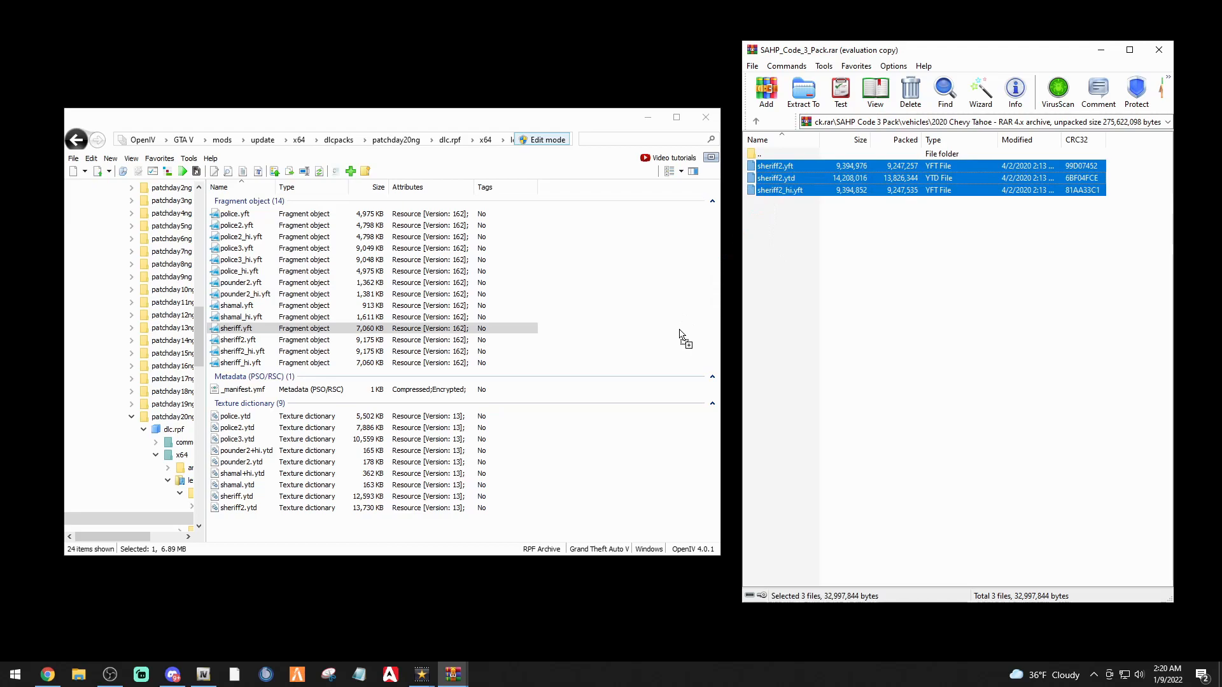
# Inspect sheriff2_hi.yft in OpenIV's model viewer, close it and return to the vehicles folder of the SAHP pack
pyautogui.click(245, 352)
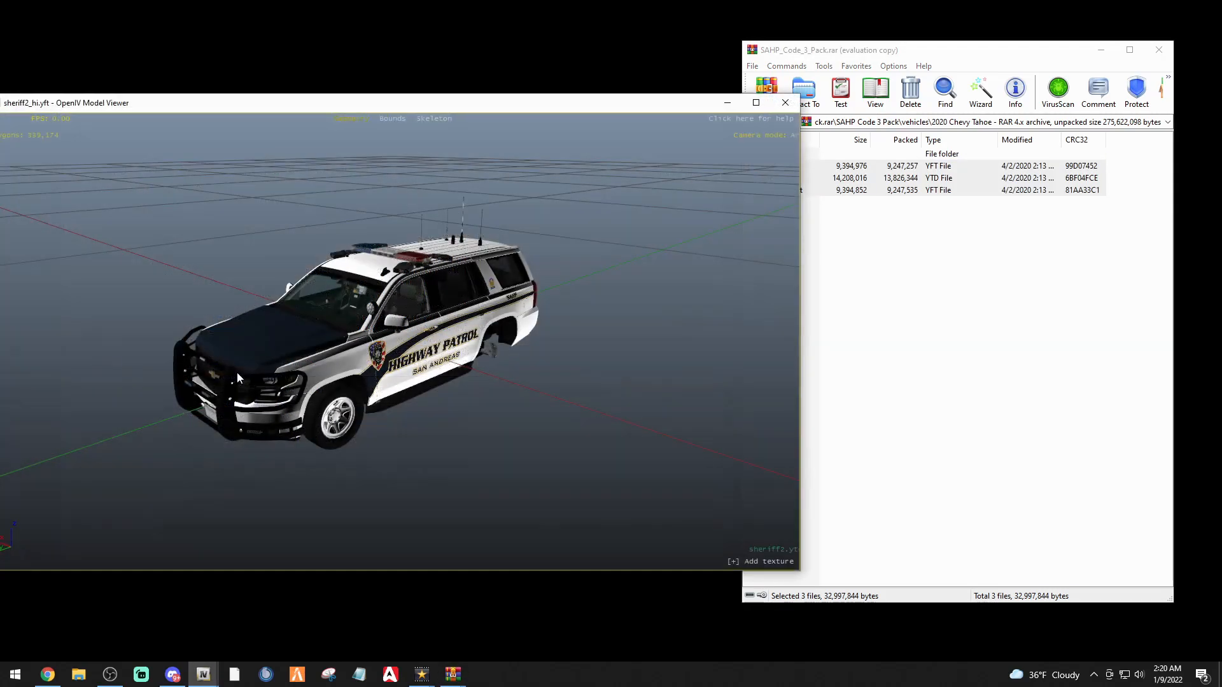
pyautogui.moveTo(239, 371); pyautogui.dragTo(837, 183)
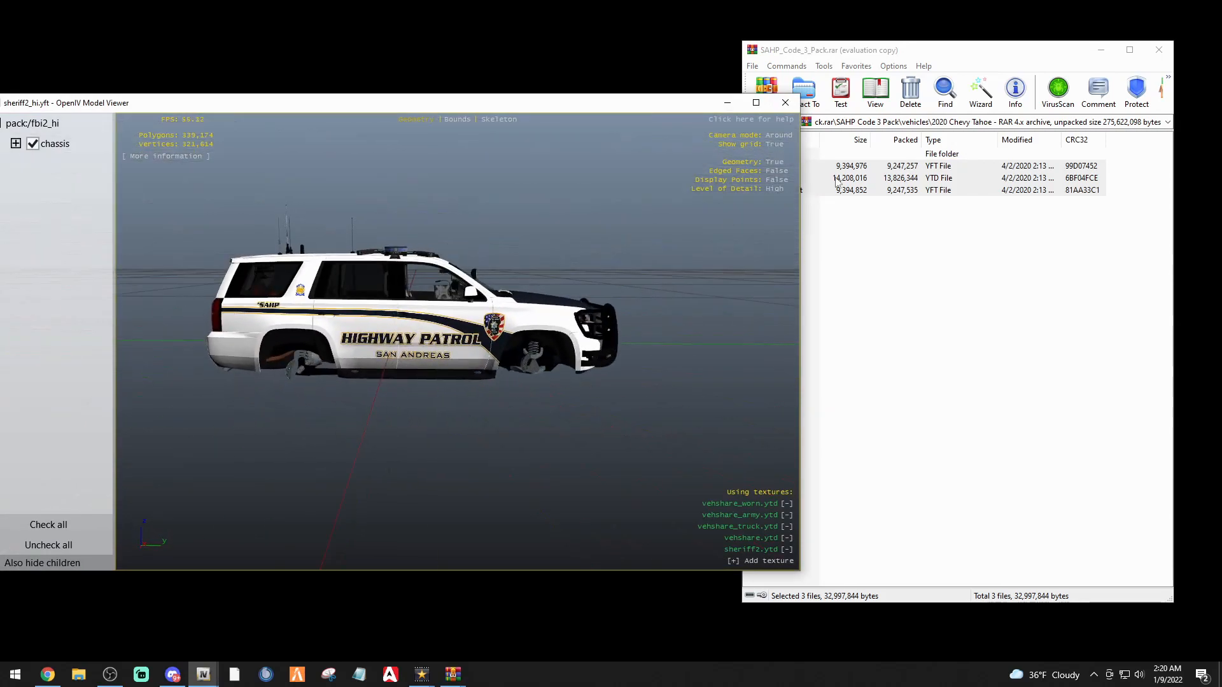
pyautogui.click(785, 103)
pyautogui.click(834, 224)
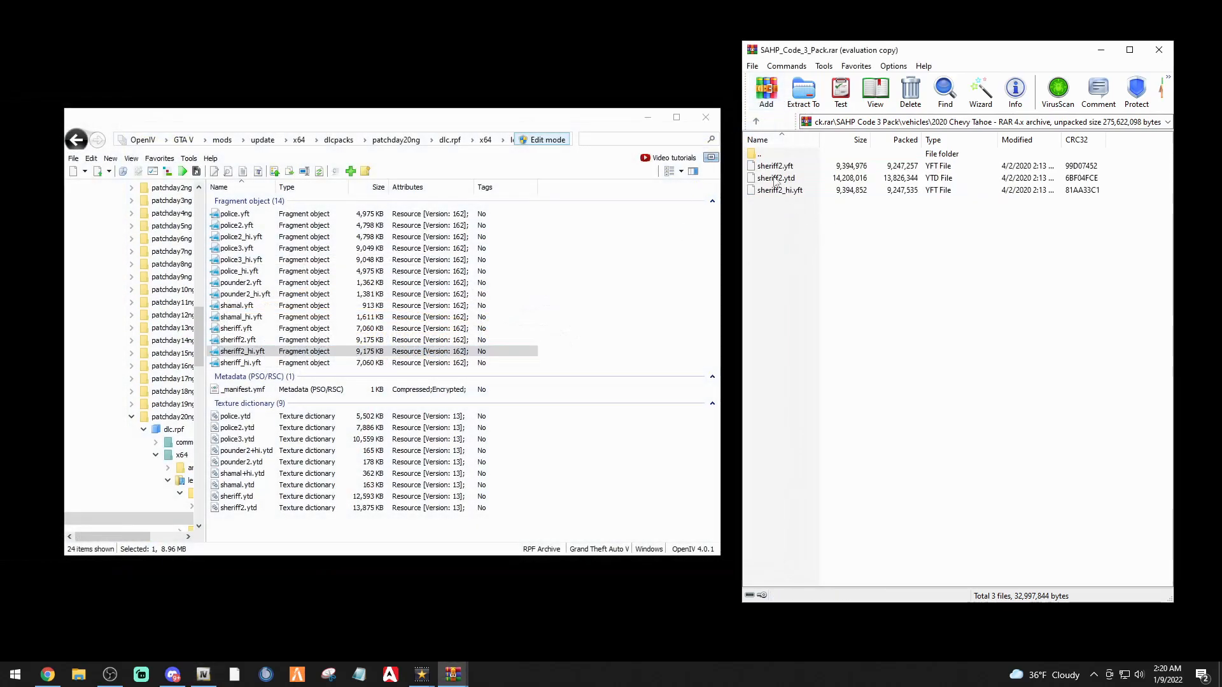
pyautogui.click(756, 123)
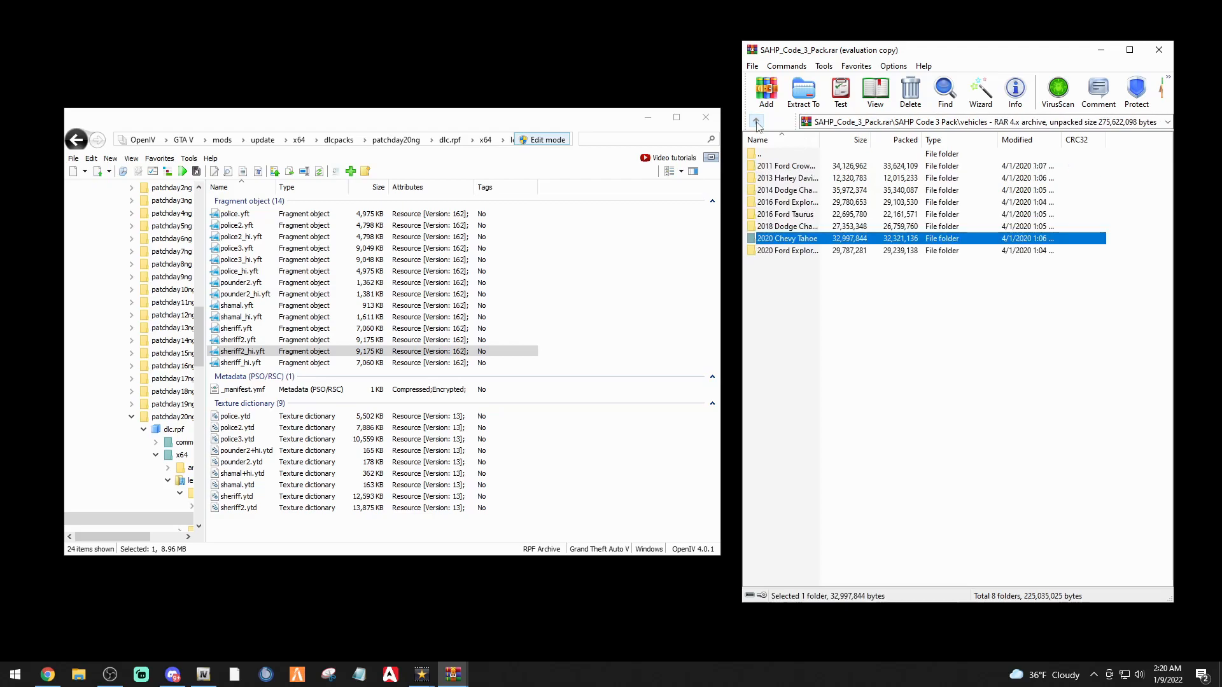
# Open the SAHP pack's VCF's folder and rename FBI2.xml to SHERIFF2.xml
pyautogui.click(756, 124)
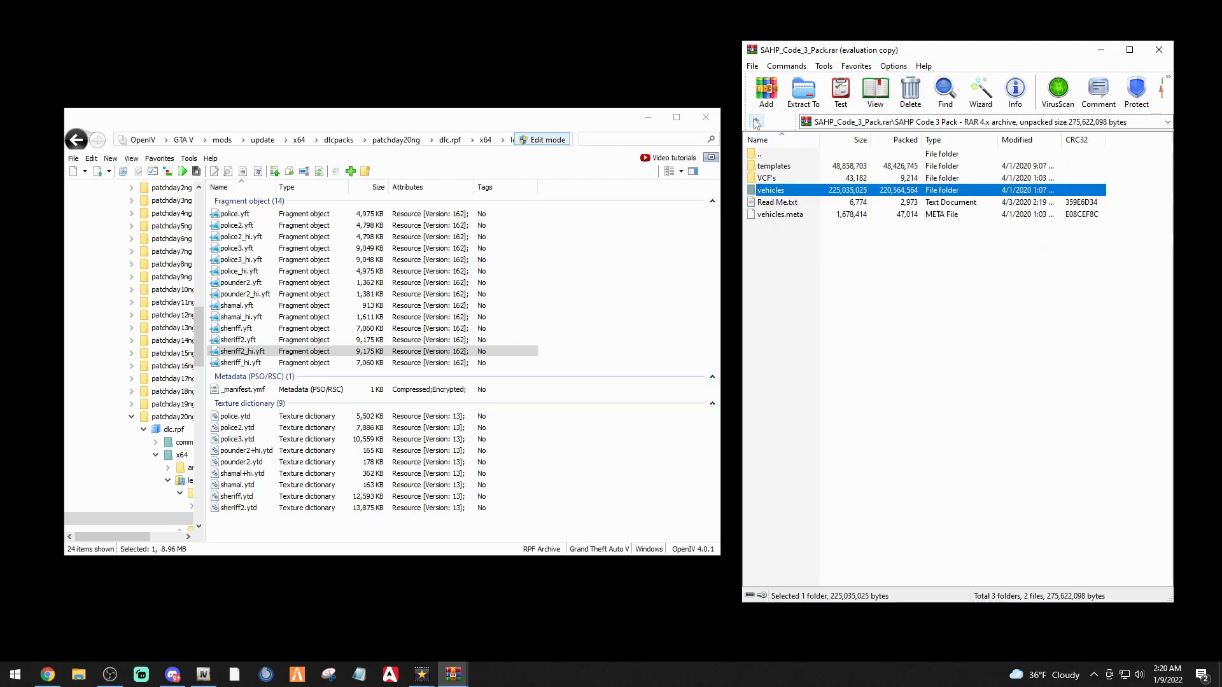
pyautogui.doubleClick(765, 178)
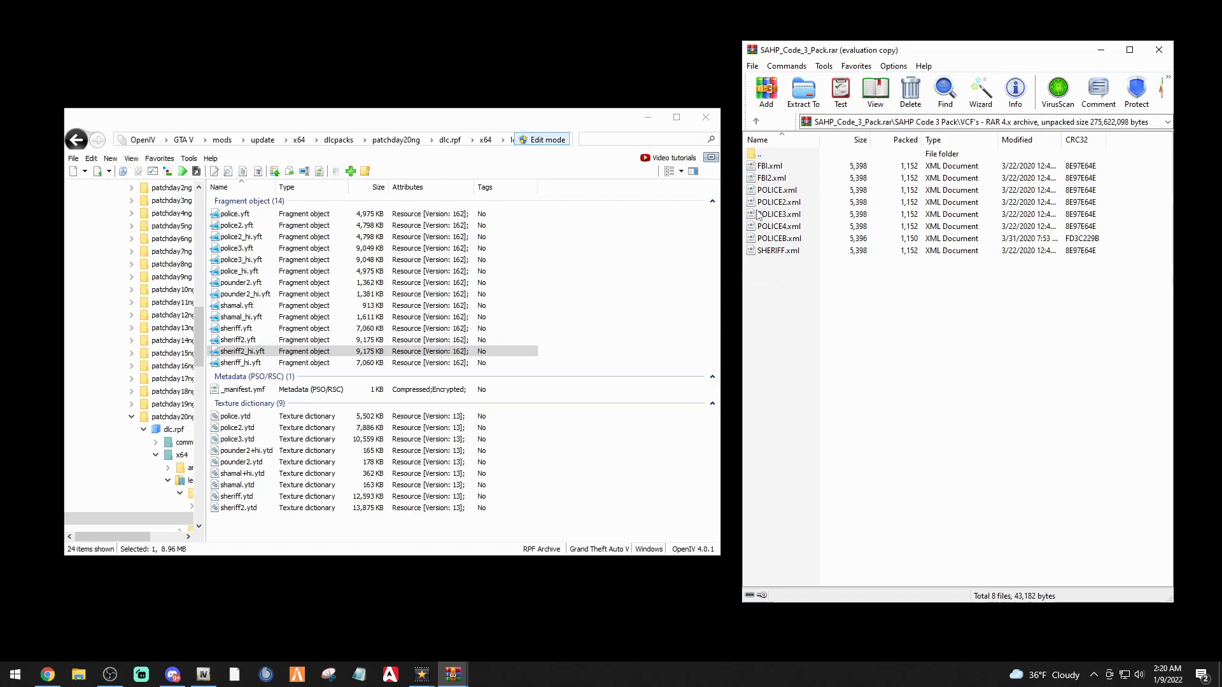
pyautogui.click(770, 182)
pyautogui.click(770, 181)
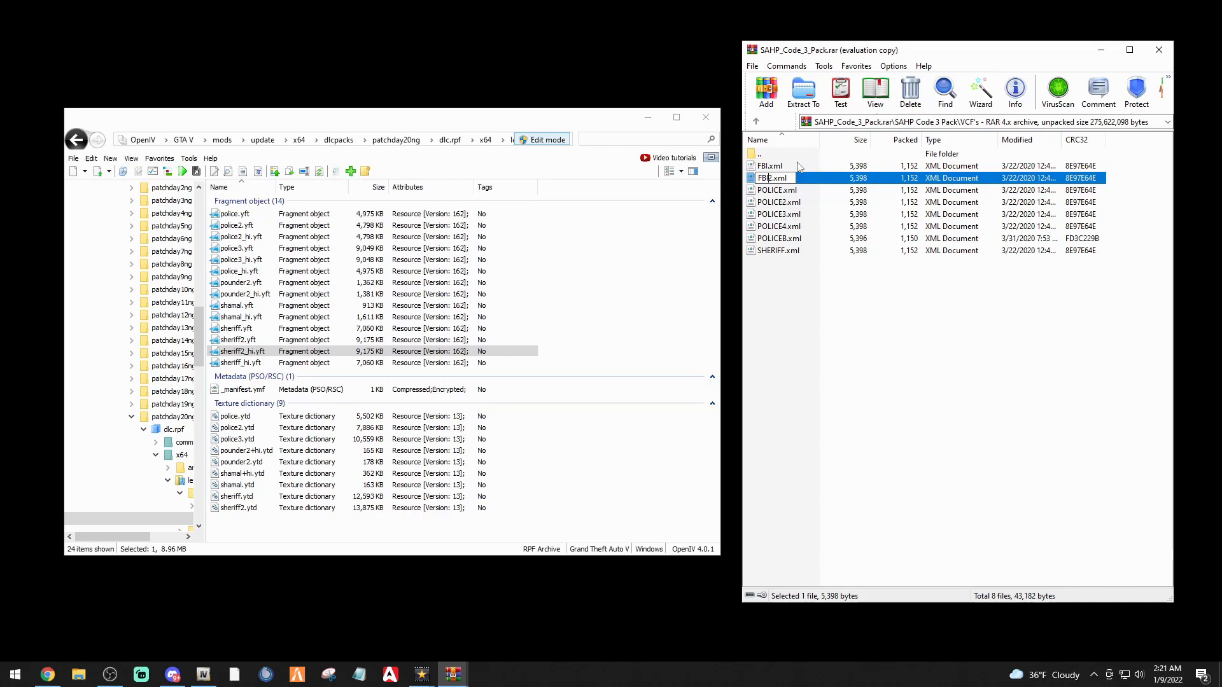
pyautogui.press('BackSpace')
pyautogui.press('BackSpace')
pyautogui.press('BackSpace')
pyautogui.write('SHERIFF')
pyautogui.press('Return')
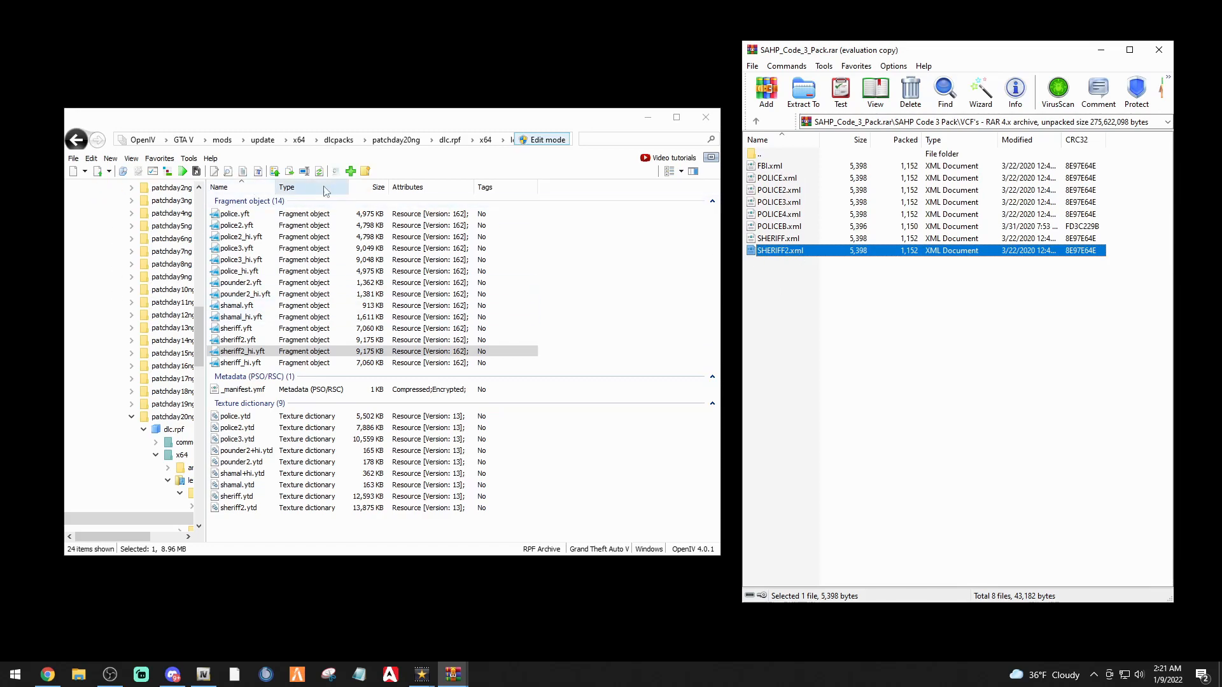
# Delete SHERIFF2.xml and SHERIFF.xml from the game's ELS pack_default folder in OpenIV and copy in the pack's SHERIFF2.xml
pyautogui.scroll(4, 126, 276)
pyautogui.scroll(12, 126, 276)
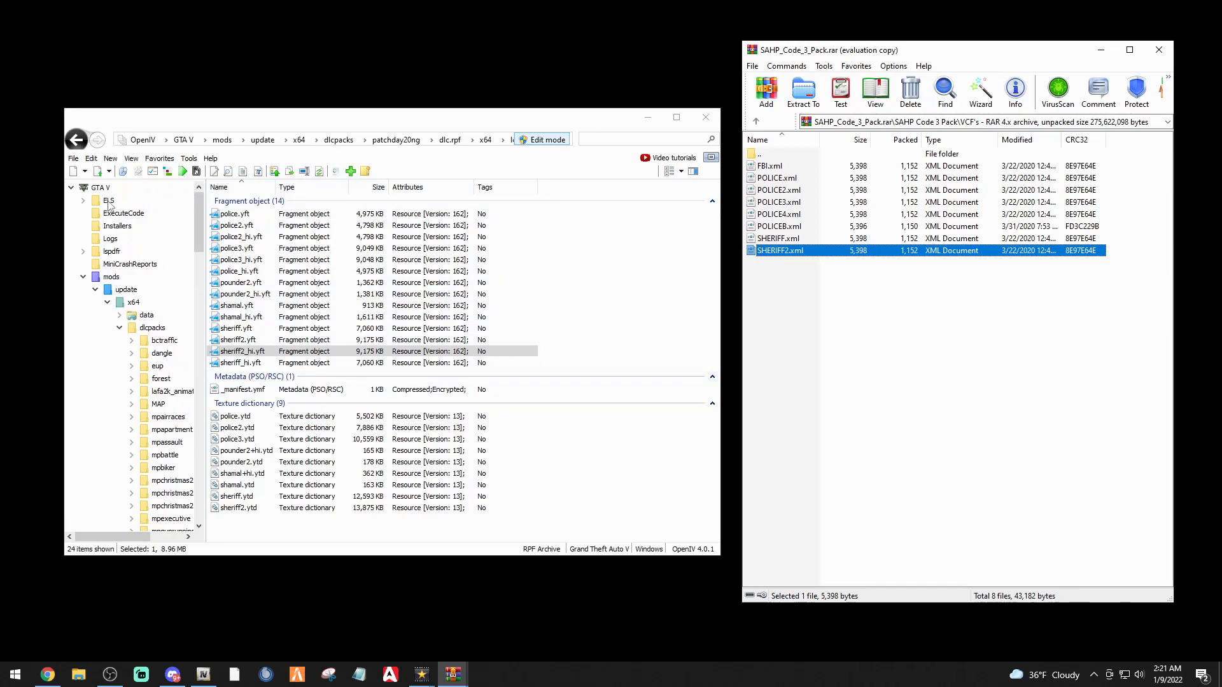
pyautogui.click(109, 201)
pyautogui.doubleClick(254, 216)
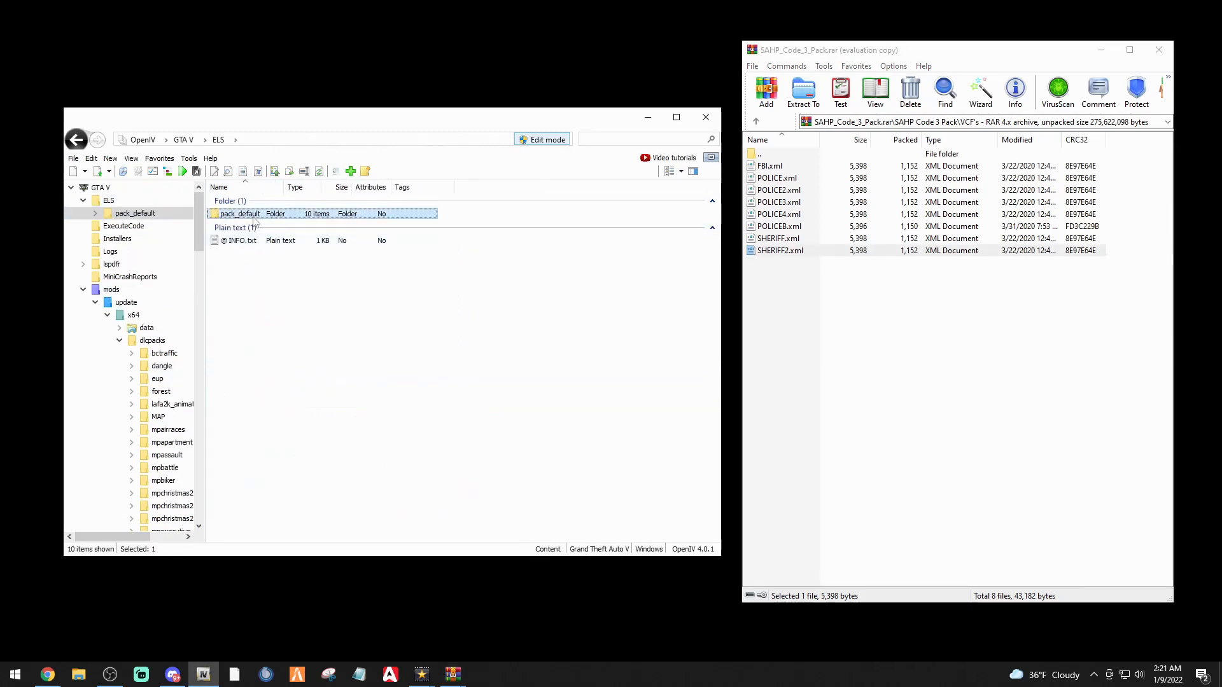
pyautogui.rightClick(248, 350)
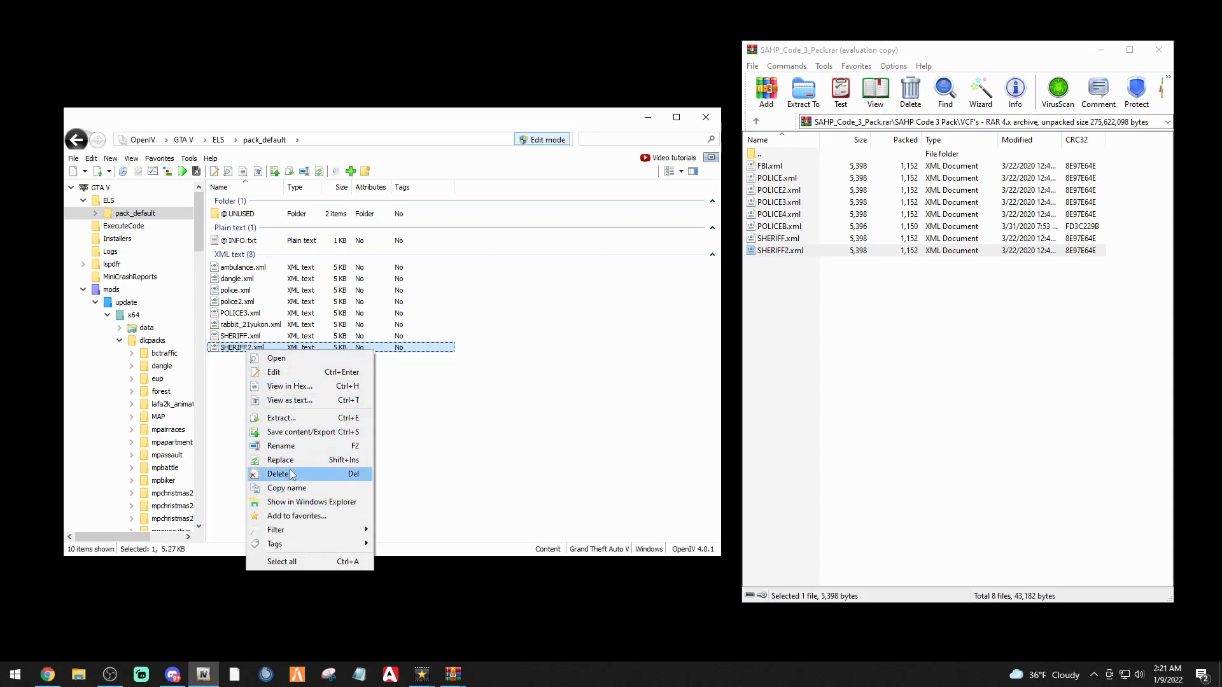
pyautogui.click(289, 474)
pyautogui.rightClick(242, 338)
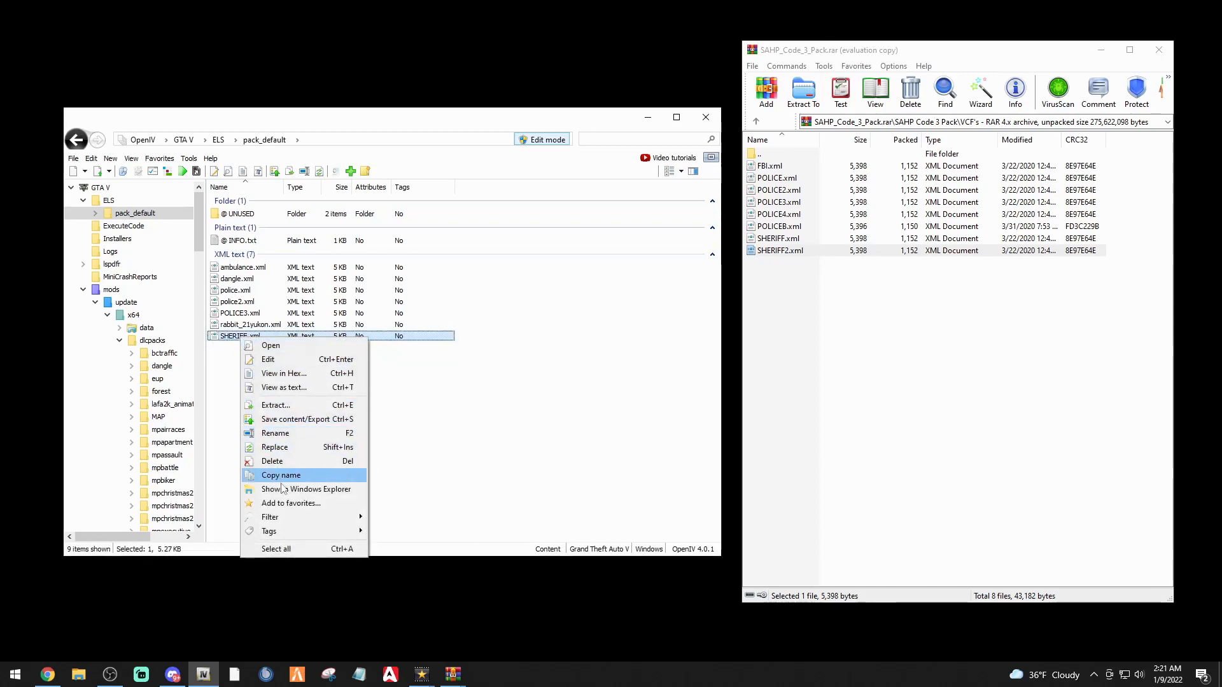
pyautogui.click(286, 460)
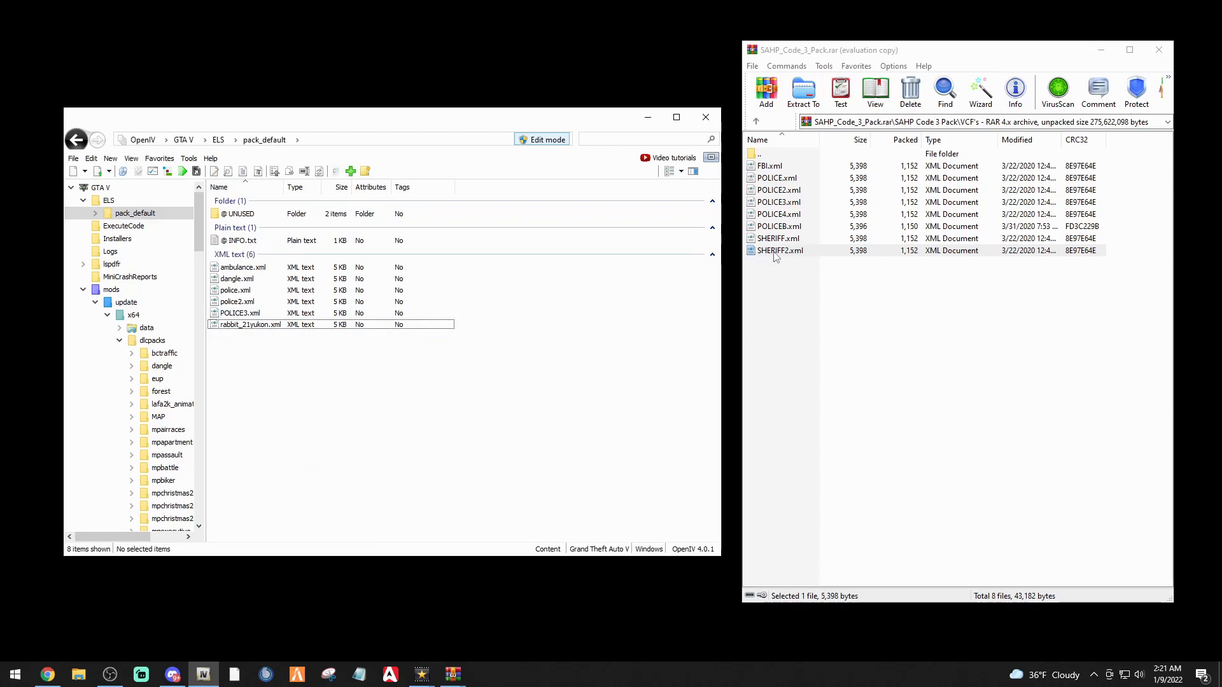
pyautogui.moveTo(775, 255); pyautogui.dragTo(318, 386)
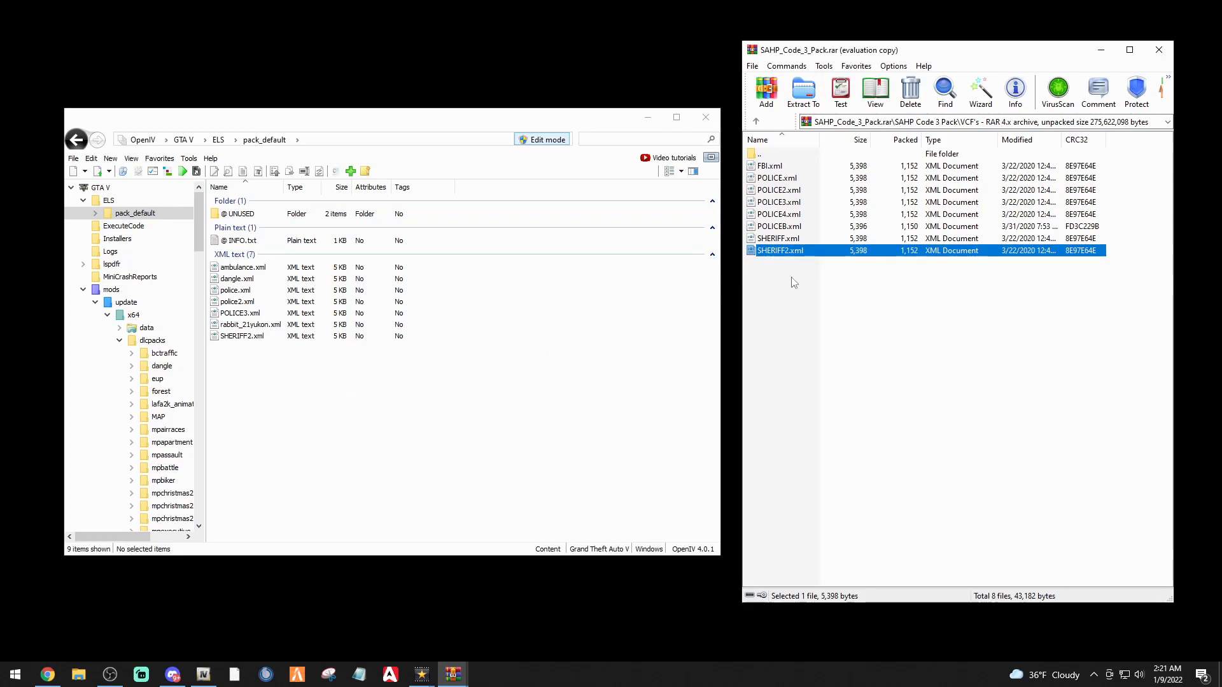
# Rename SHERIFF.xml in the pack's VCF's folder to SHERIFF55.xml
pyautogui.click(777, 191)
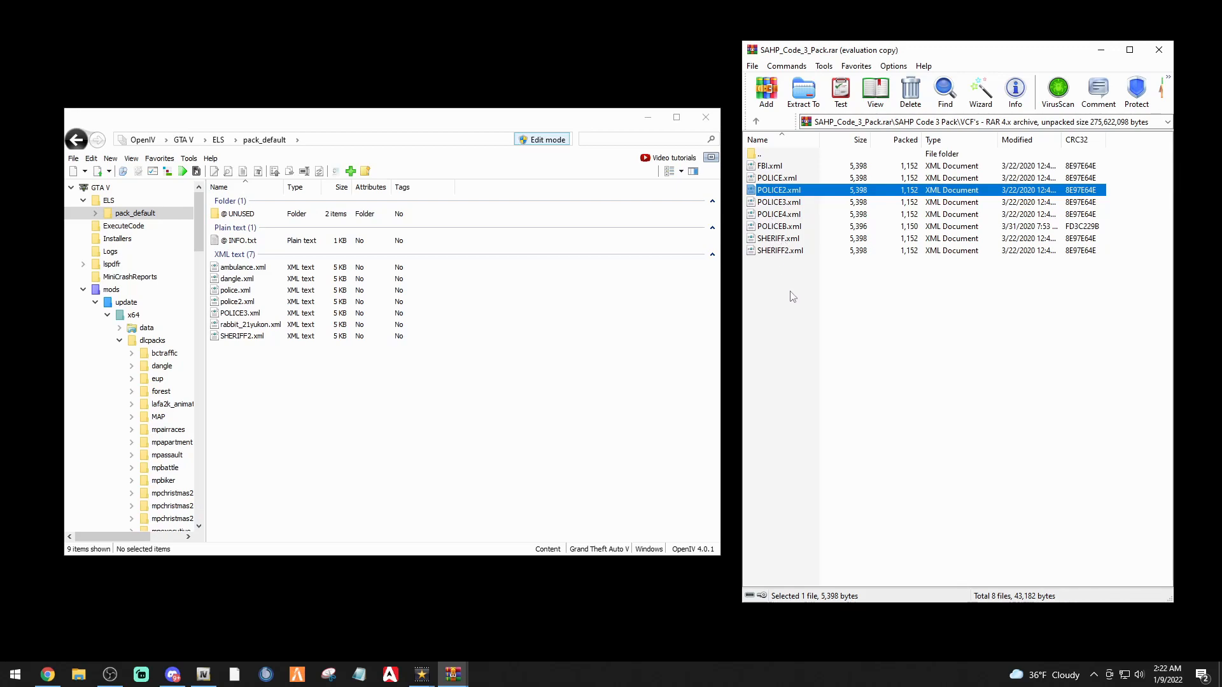
pyautogui.click(784, 193)
pyautogui.click(788, 190)
pyautogui.click(794, 293)
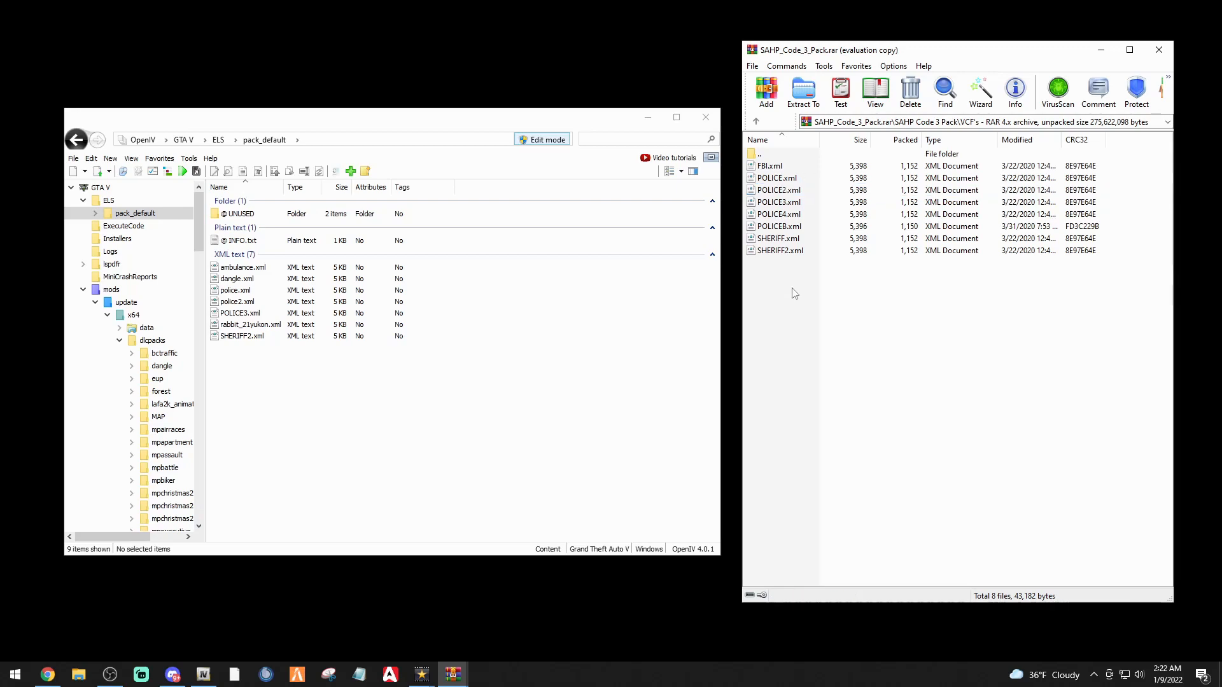
pyautogui.click(786, 241)
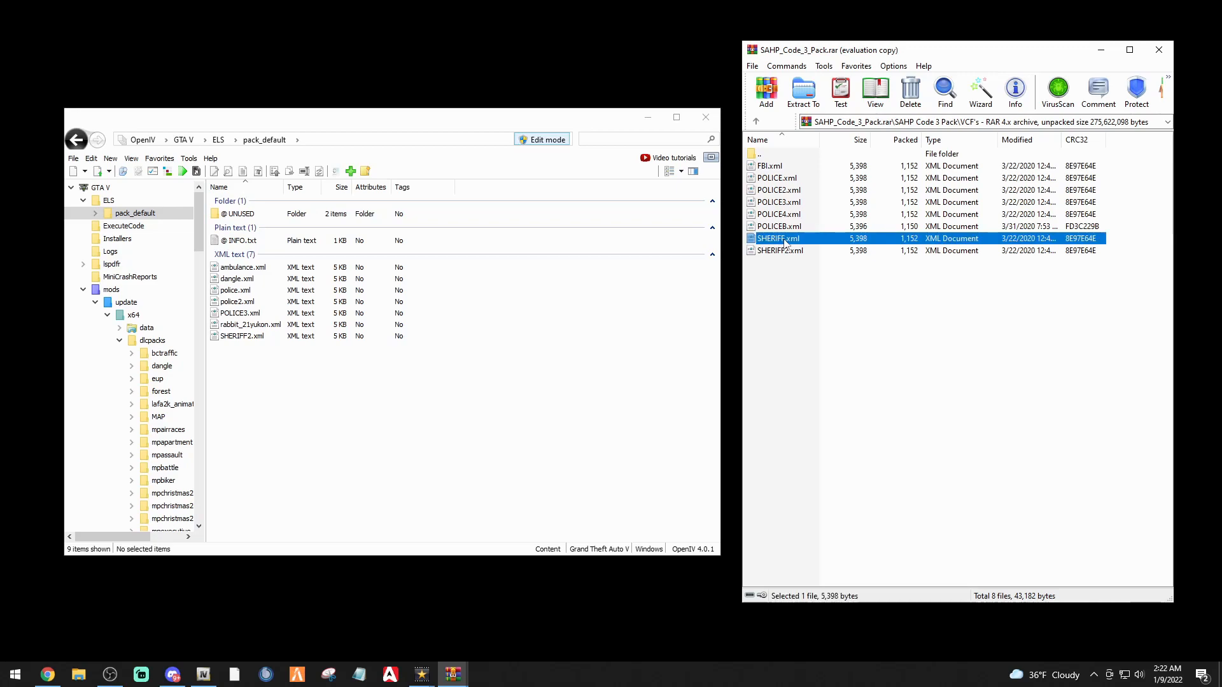
pyautogui.click(785, 239)
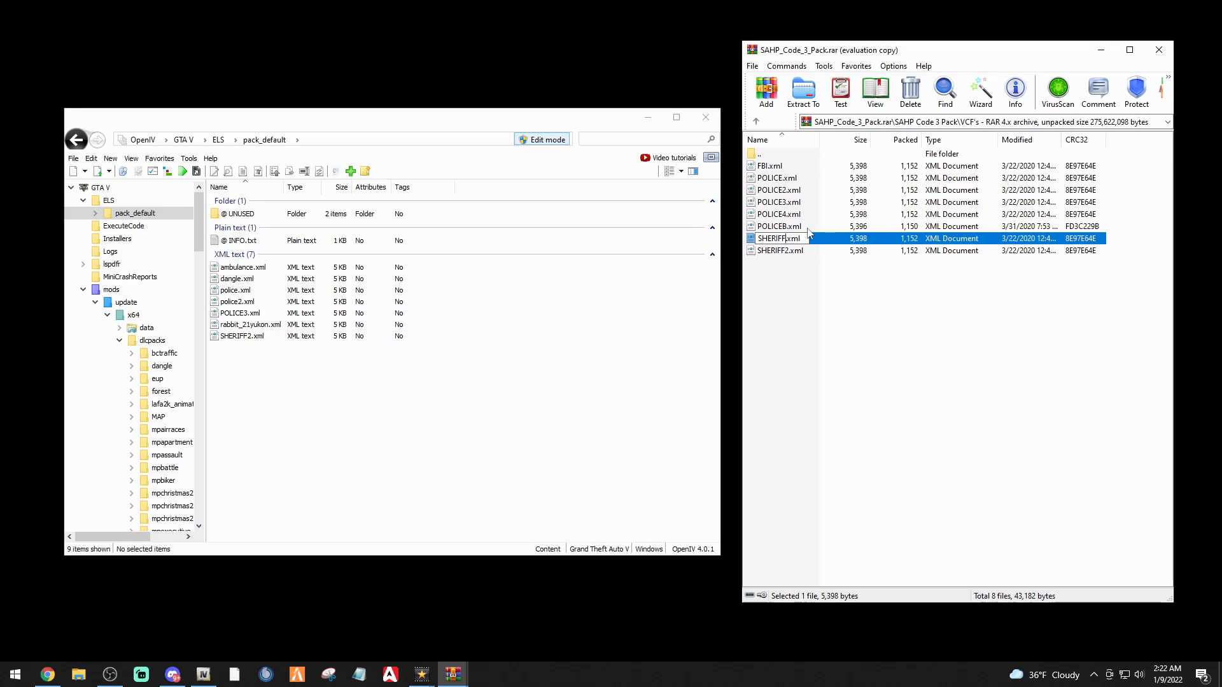
pyautogui.write('55')
pyautogui.press('Return')
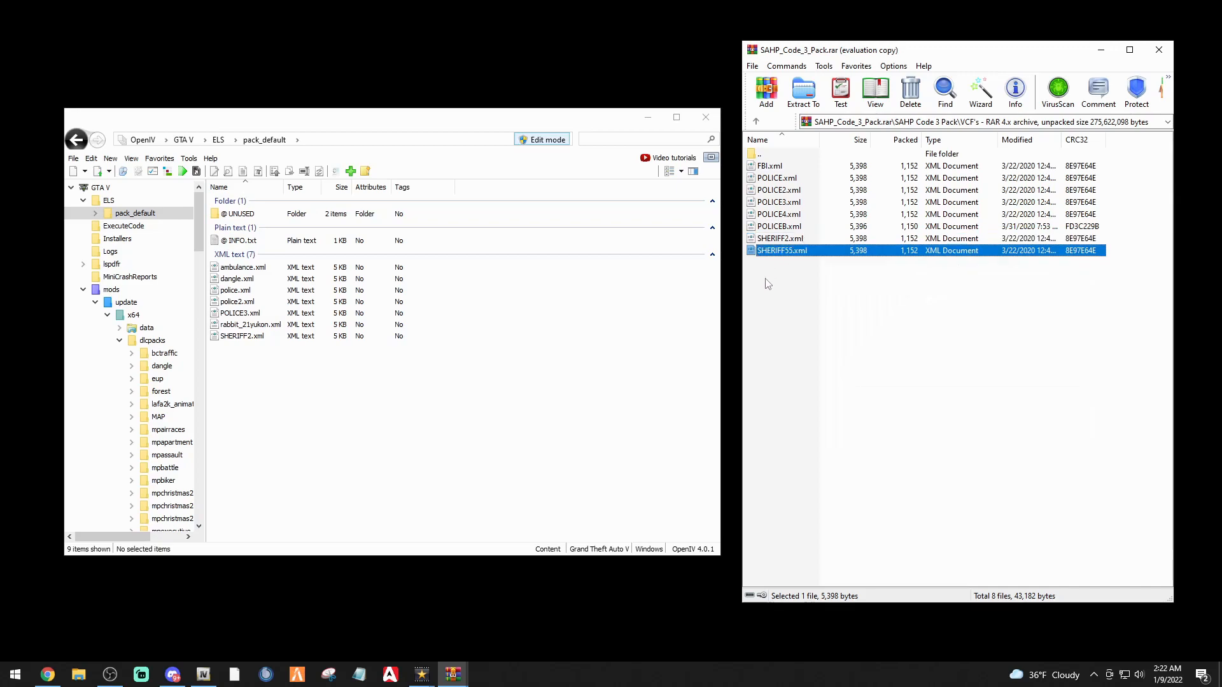
# Rename the pack's POLICE2.xml to SHERIFF.xml and copy it into the ELS pack_default folder
pyautogui.click(776, 193)
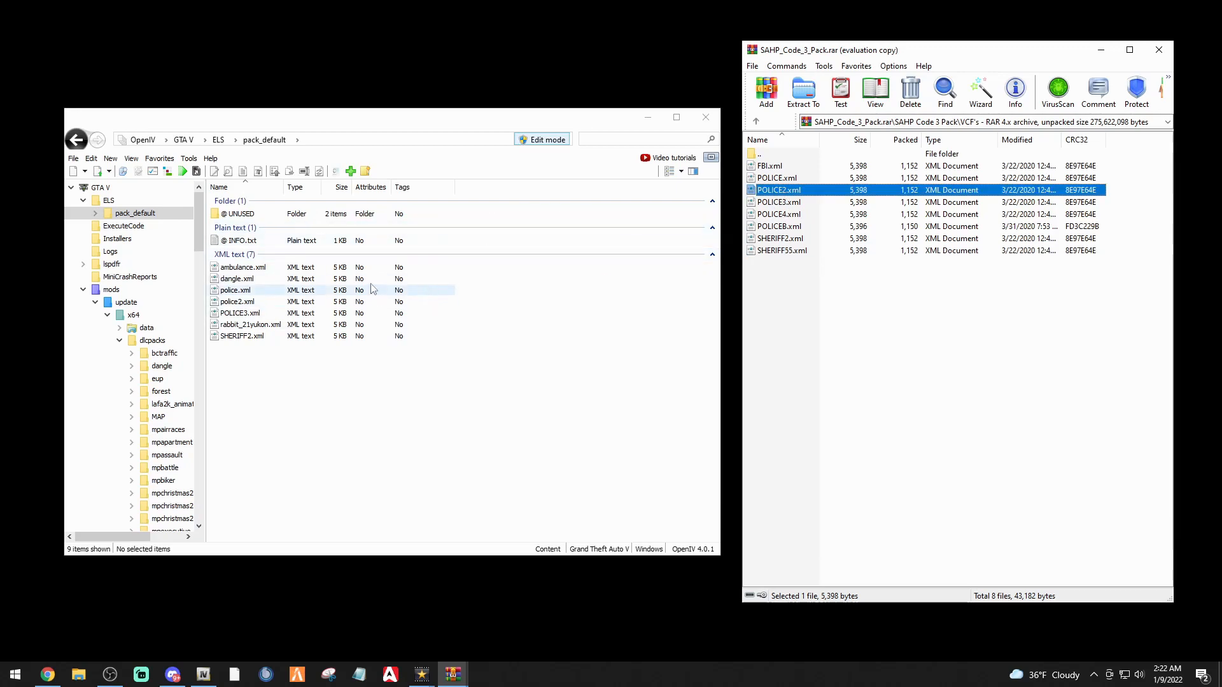
pyautogui.click(787, 193)
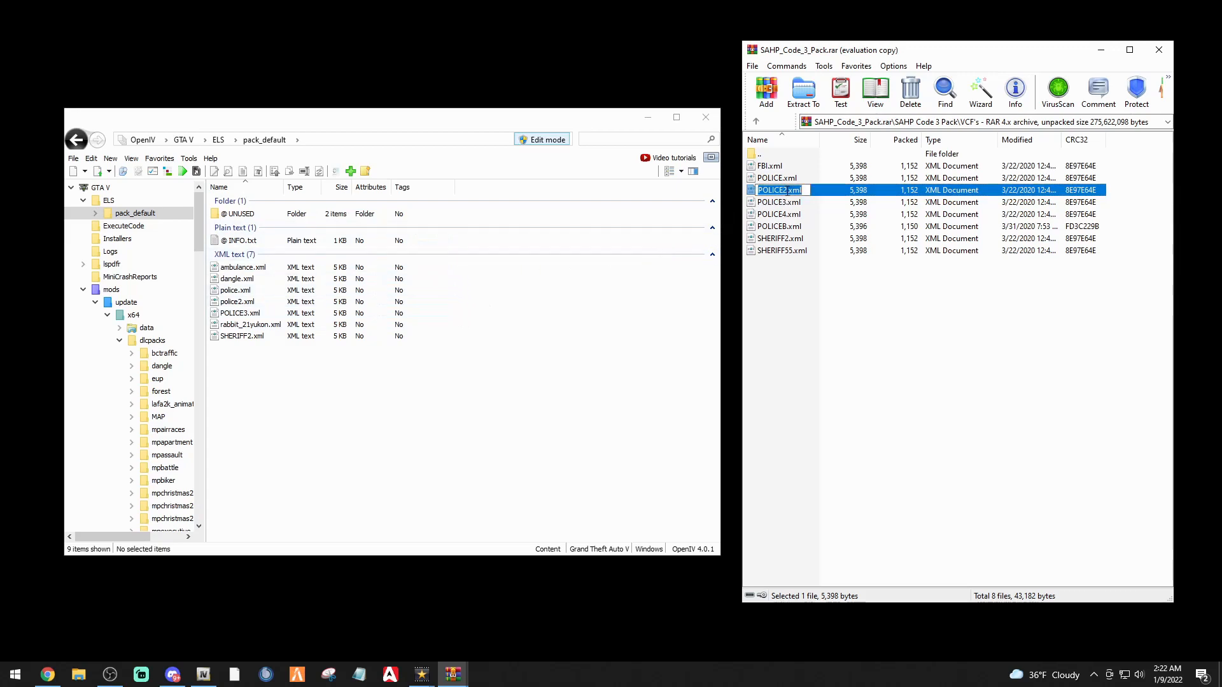
pyautogui.press('BackSpace')
pyautogui.press('BackSpace')
pyautogui.press('BackSpace')
pyautogui.press('BackSpace')
pyautogui.press('BackSpace')
pyautogui.press('BackSpace')
pyautogui.press('BackSpace')
pyautogui.write('SHERIFF')
pyautogui.press('Return')
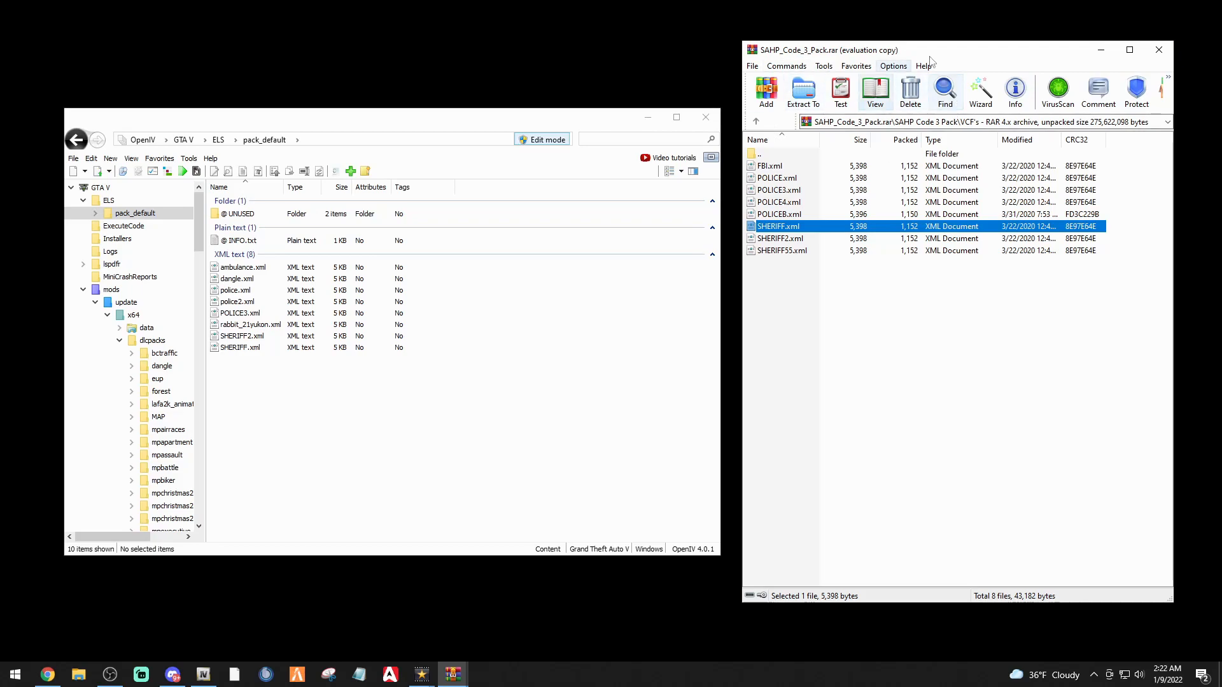
pyautogui.click(1158, 51)
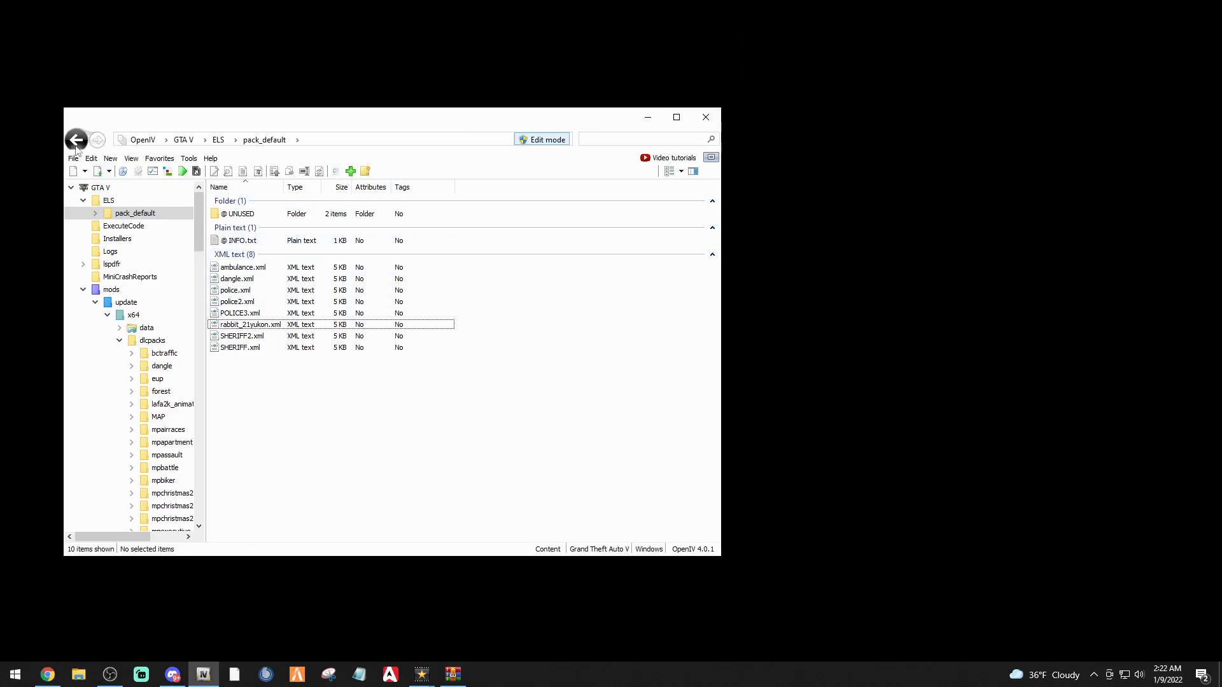
# Return to the police vehicles archive in OpenIV and inspect sheriff2.yft in the model viewer
pyautogui.click(77, 140)
pyautogui.rightClick(77, 143)
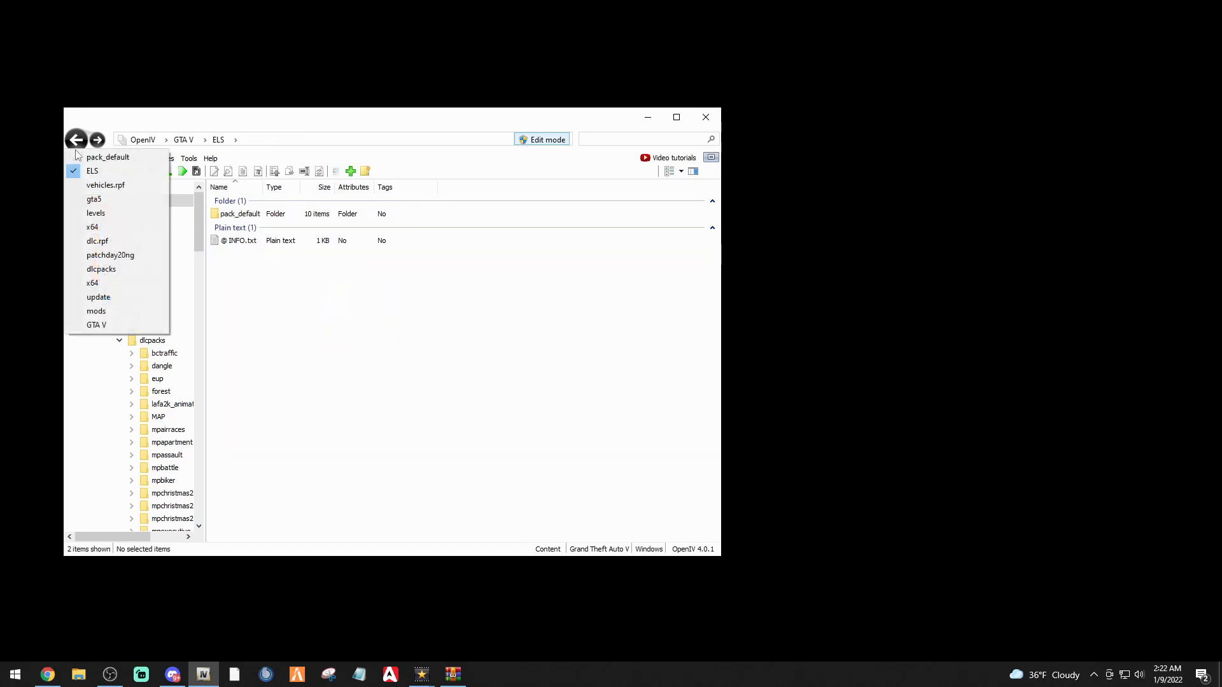
pyautogui.click(102, 184)
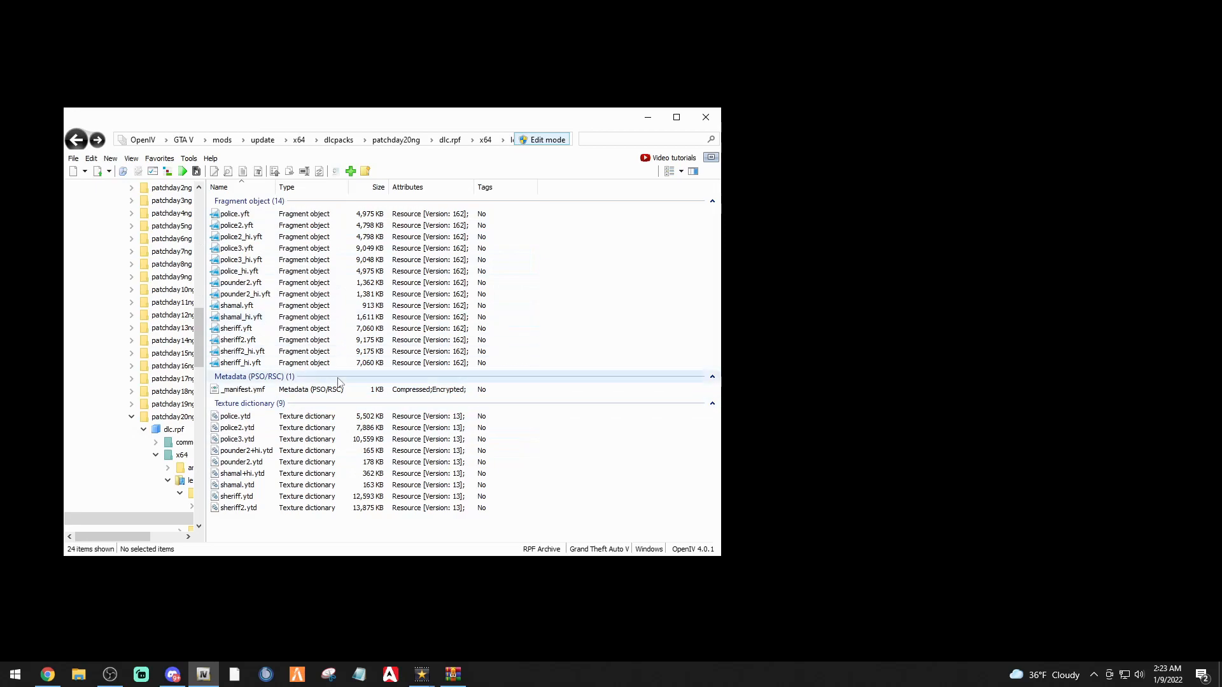
pyautogui.click(159, 159)
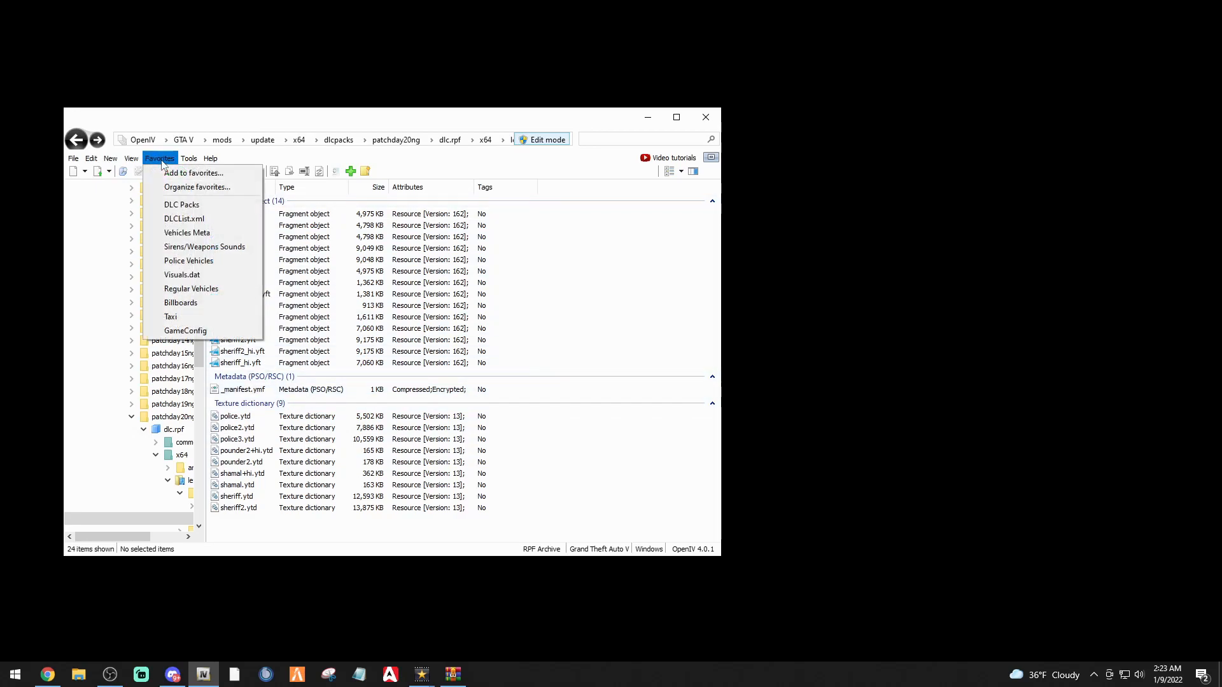
pyautogui.click(188, 261)
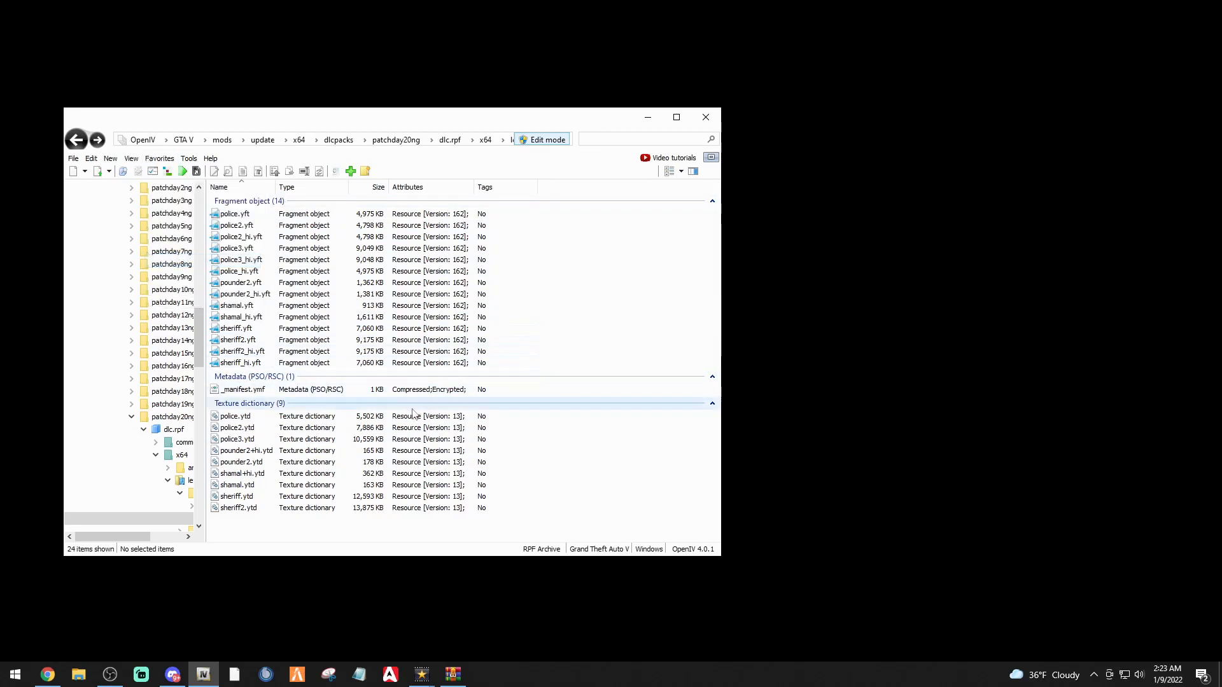
pyautogui.click(235, 342)
pyautogui.doubleClick(233, 343)
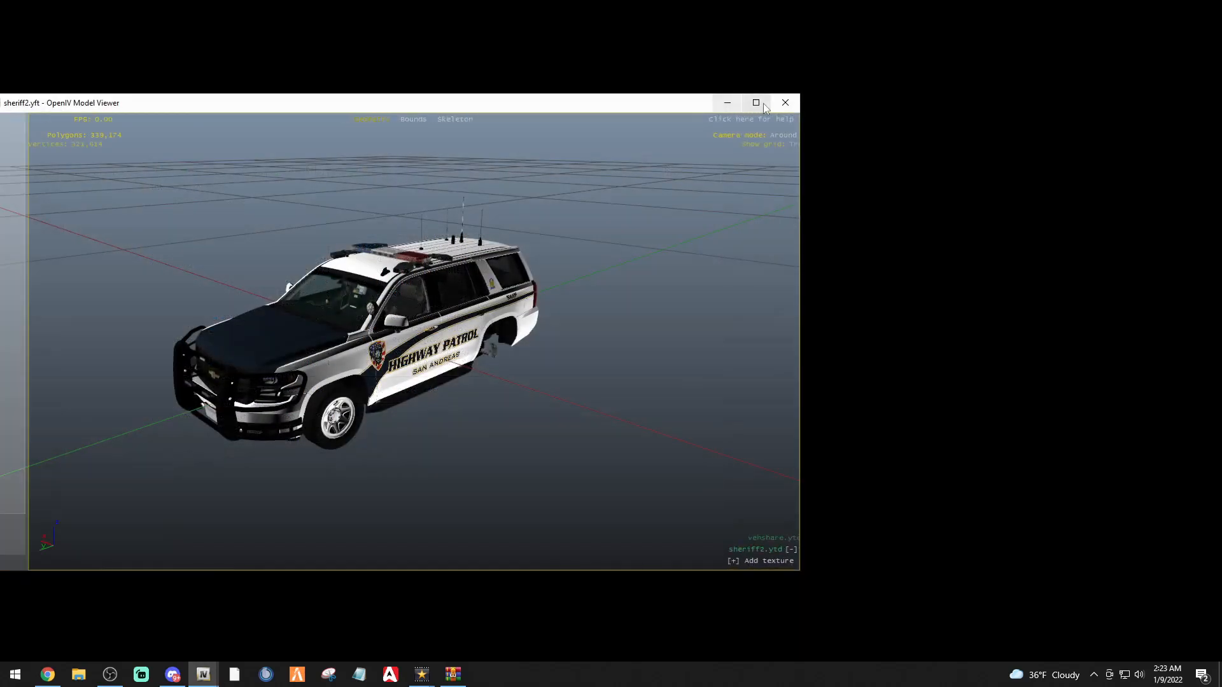
pyautogui.click(785, 104)
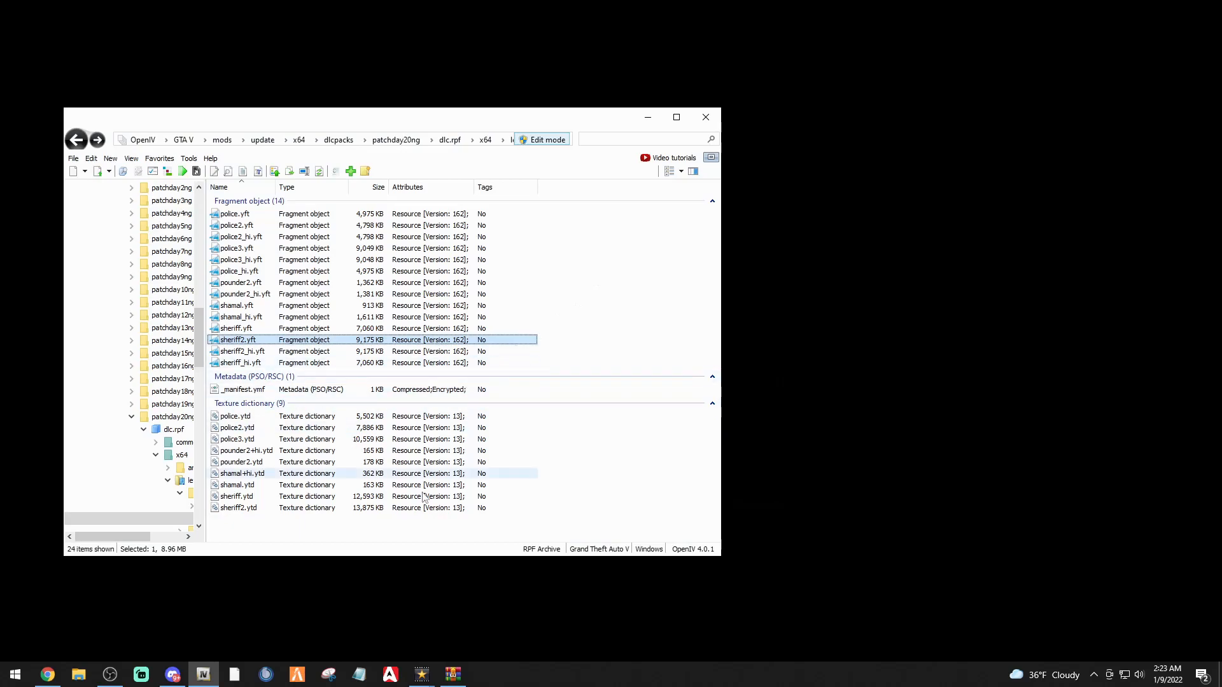
# Switch to the Fresno texture pack in WinRAR and extract TEMPLATE.png from its Tahoe folder to the desktop
pyautogui.click(453, 674)
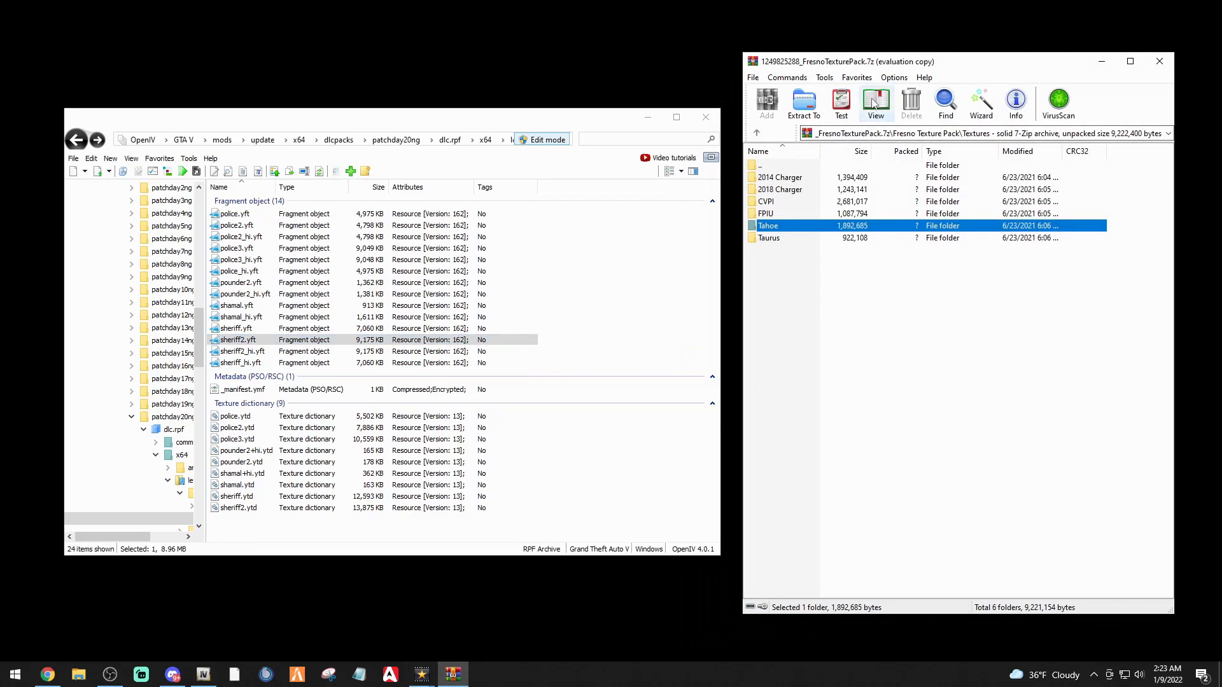
pyautogui.doubleClick(768, 226)
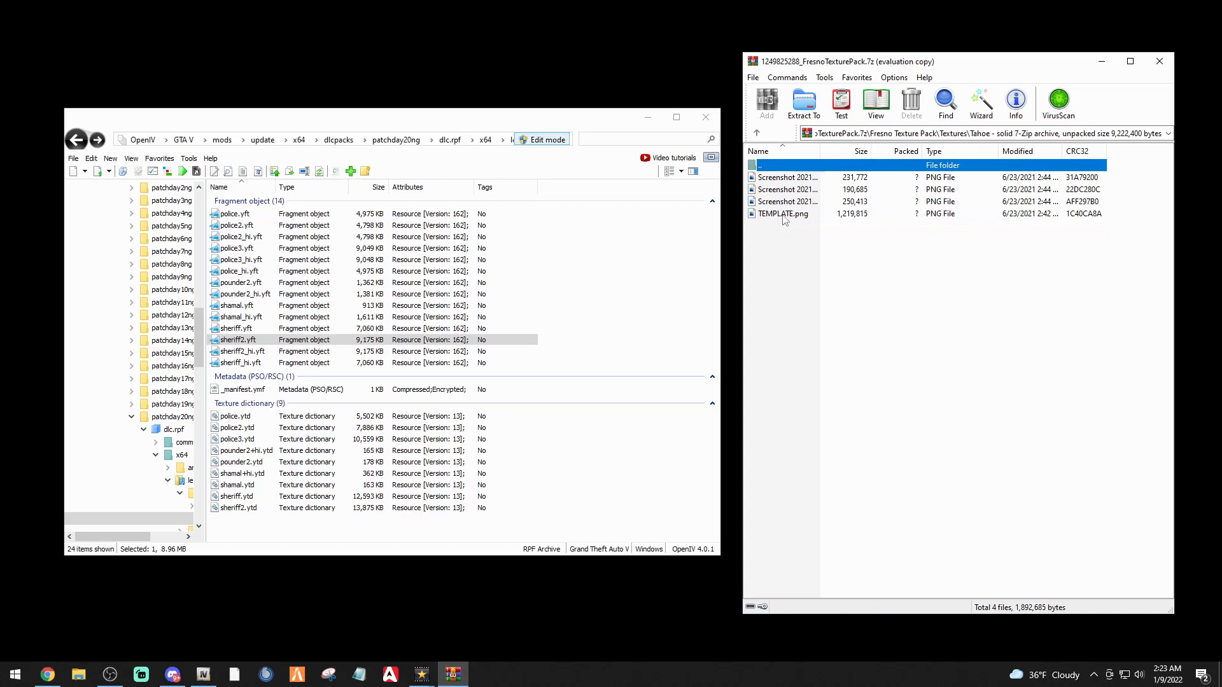
pyautogui.moveTo(794, 219); pyautogui.dragTo(233, 55)
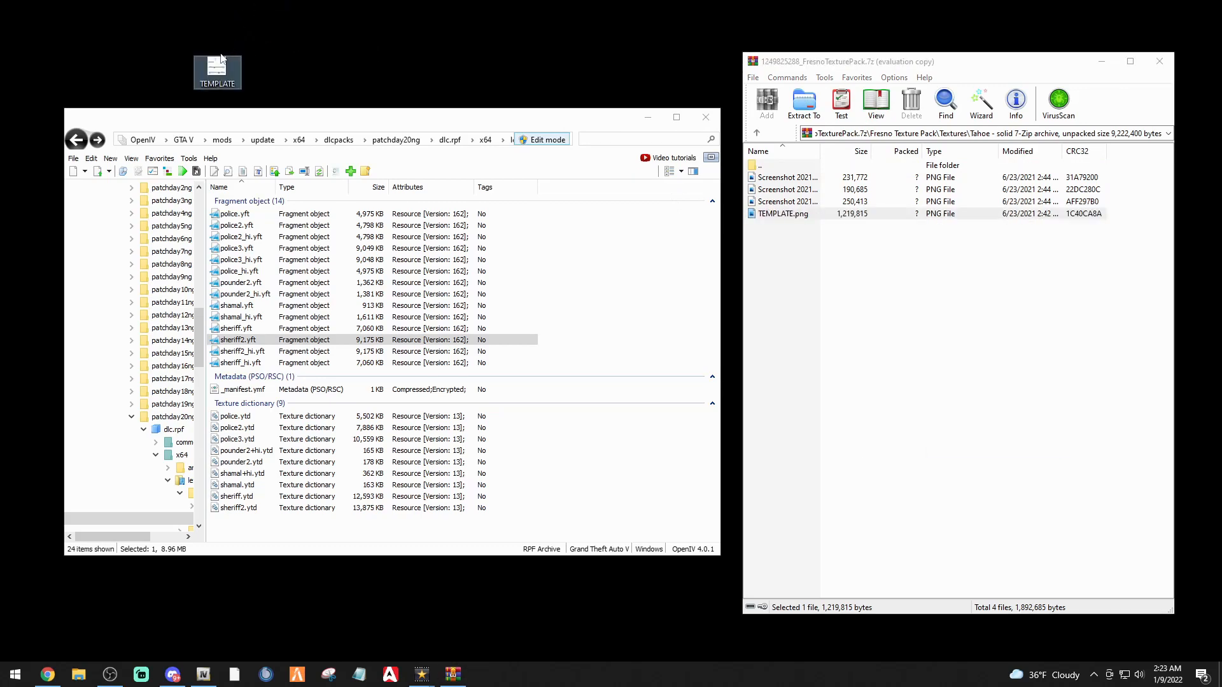
pyautogui.click(757, 133)
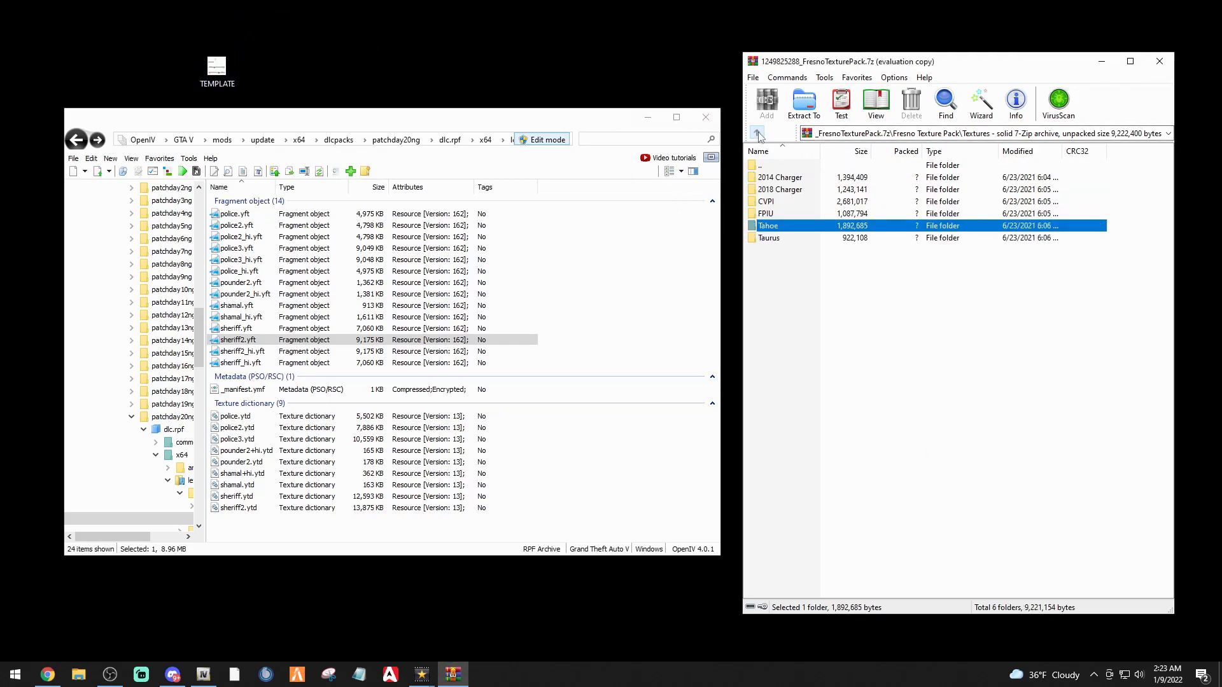
# Extract Livery_chrg_sign_1.png from the 2018 Charger texture folder to the desktop and place the TEMPLATE image beside it
pyautogui.doubleClick(775, 190)
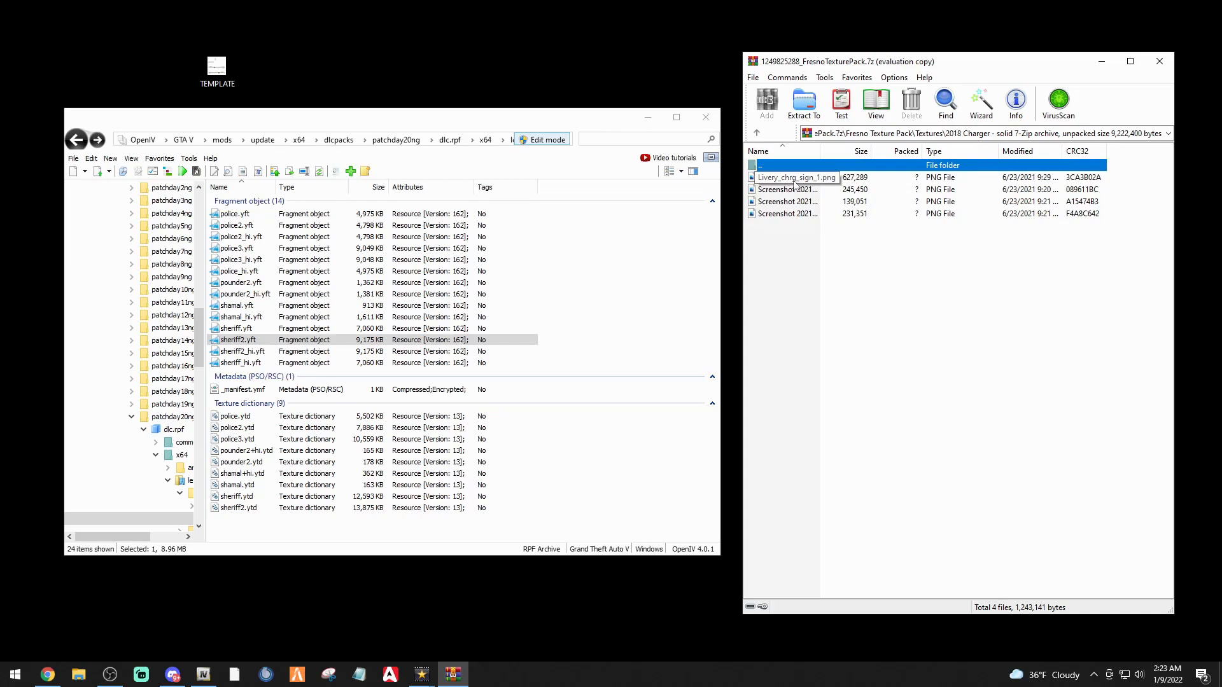
pyautogui.moveTo(795, 184); pyautogui.dragTo(720, 172)
pyautogui.moveTo(333, 67); pyautogui.dragTo(334, 67)
pyautogui.moveTo(320, 21); pyautogui.dragTo(301, 71)
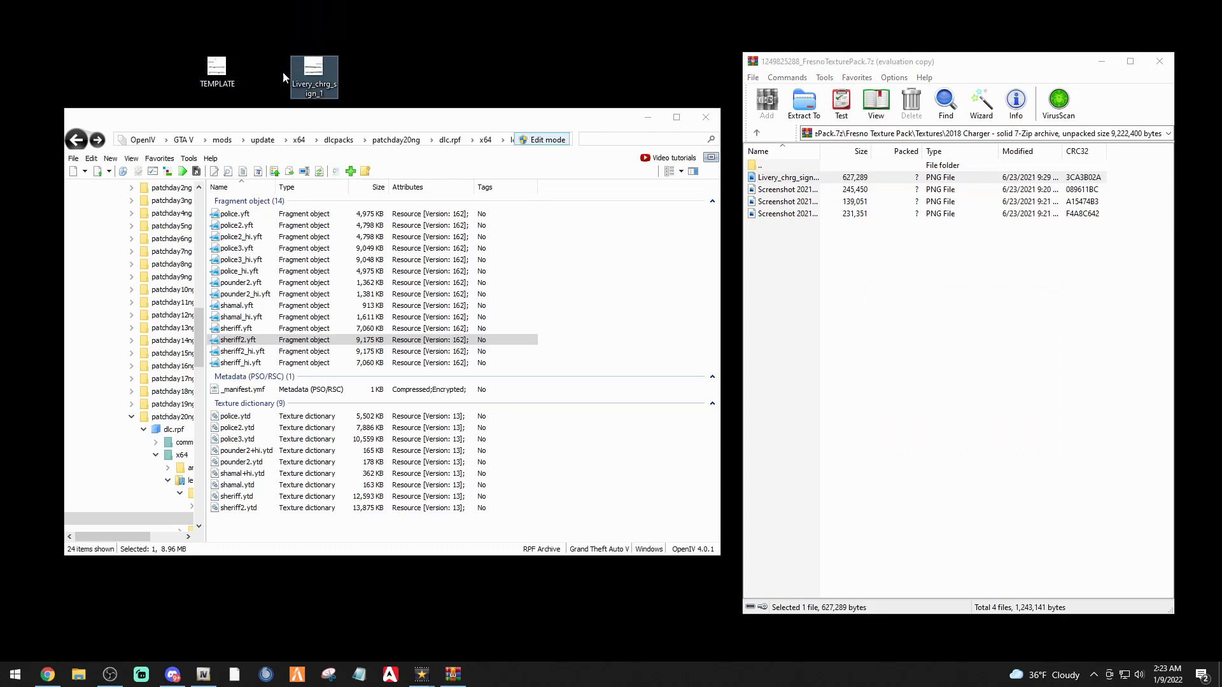
pyautogui.moveTo(220, 70); pyautogui.dragTo(267, 73)
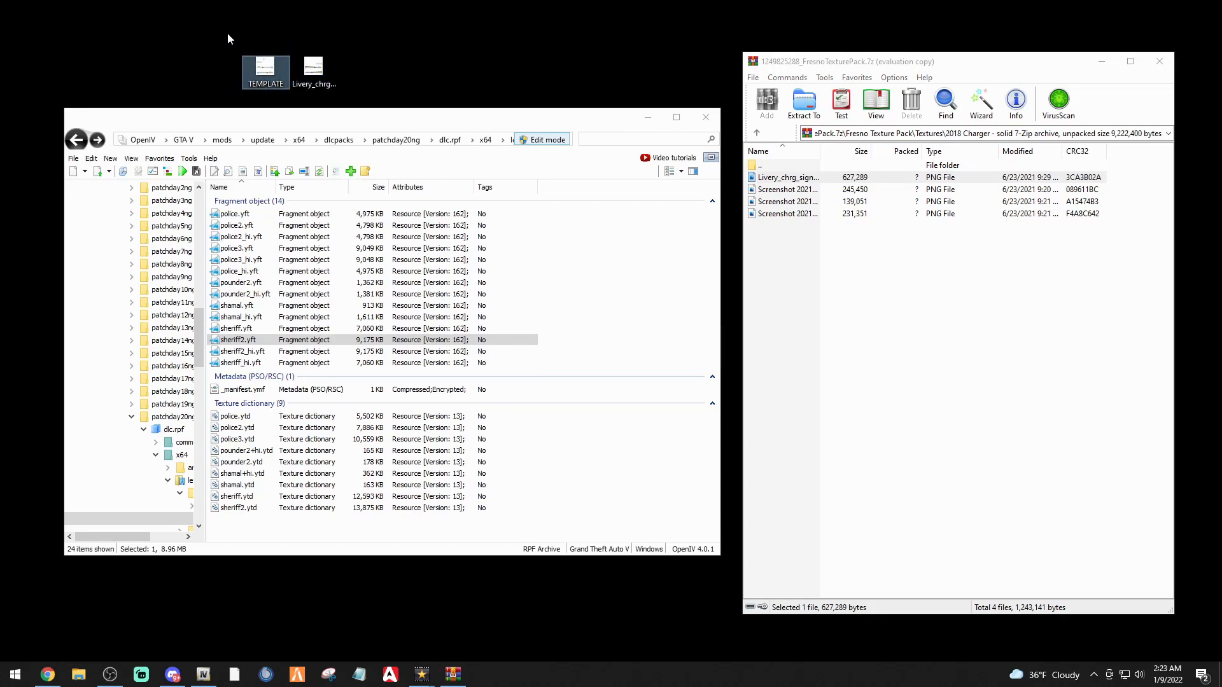
pyautogui.click(758, 133)
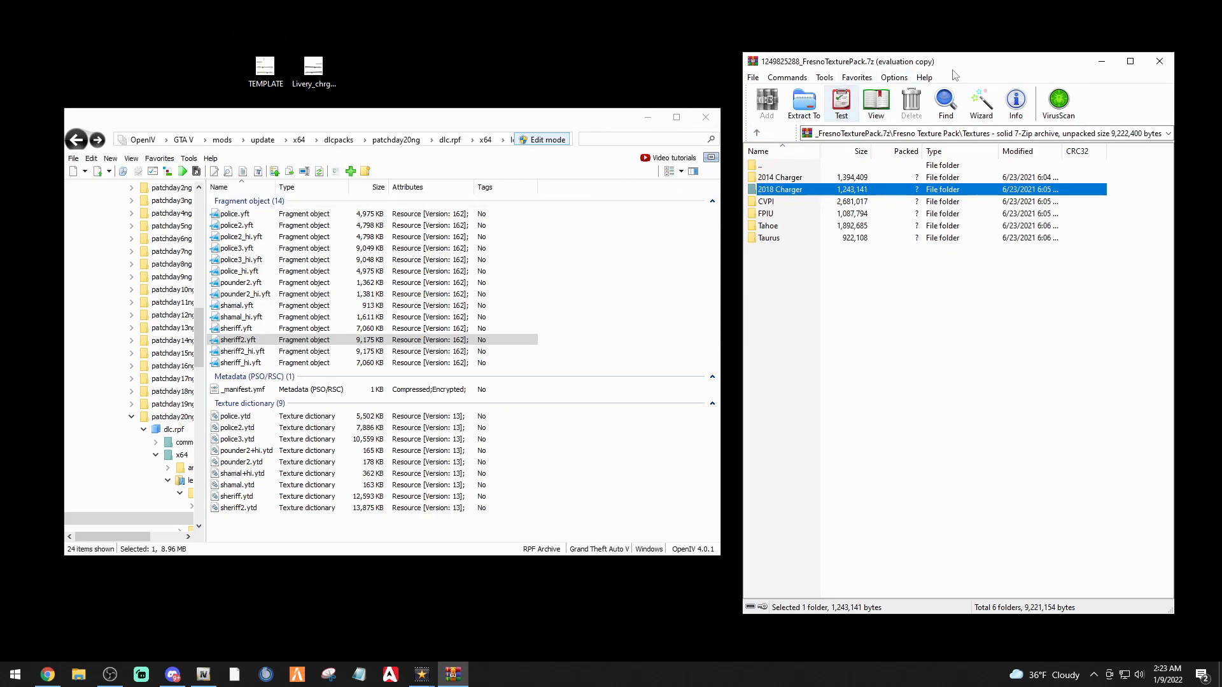
pyautogui.click(1156, 62)
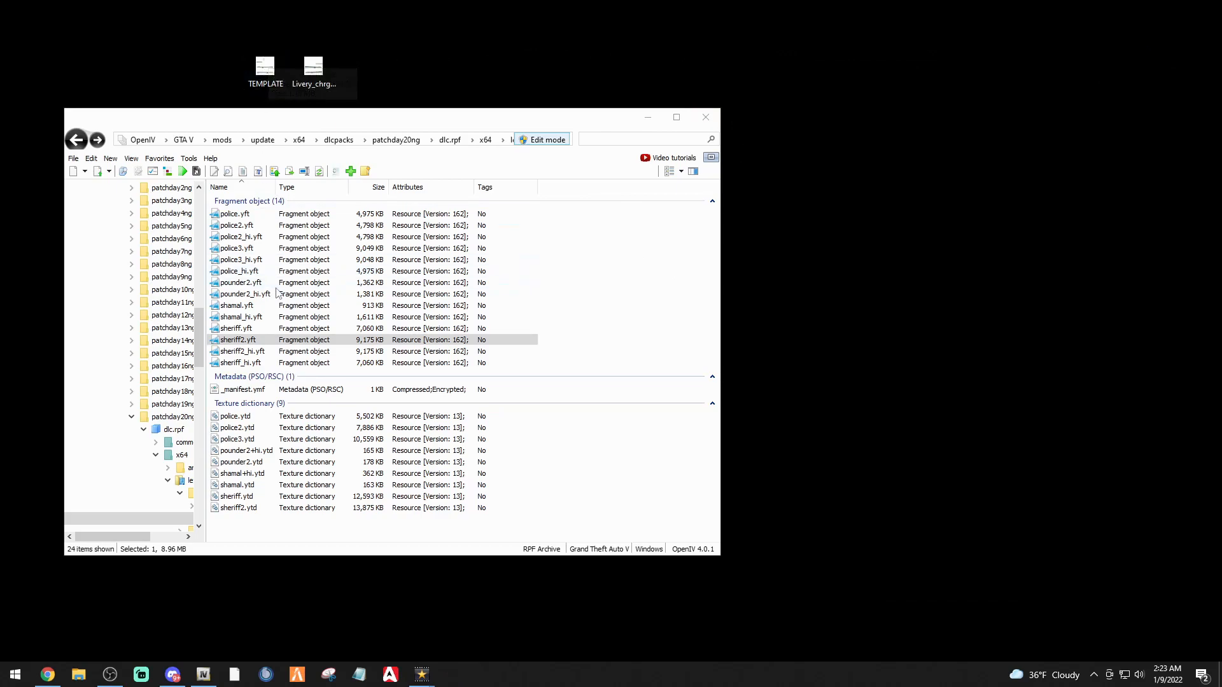
# Open the sheriff2.ytd texture dictionary, find the tahoe_sign_1 and tahoe_sign_2 liveries, and select tahoe_sign_1
pyautogui.doubleClick(240, 508)
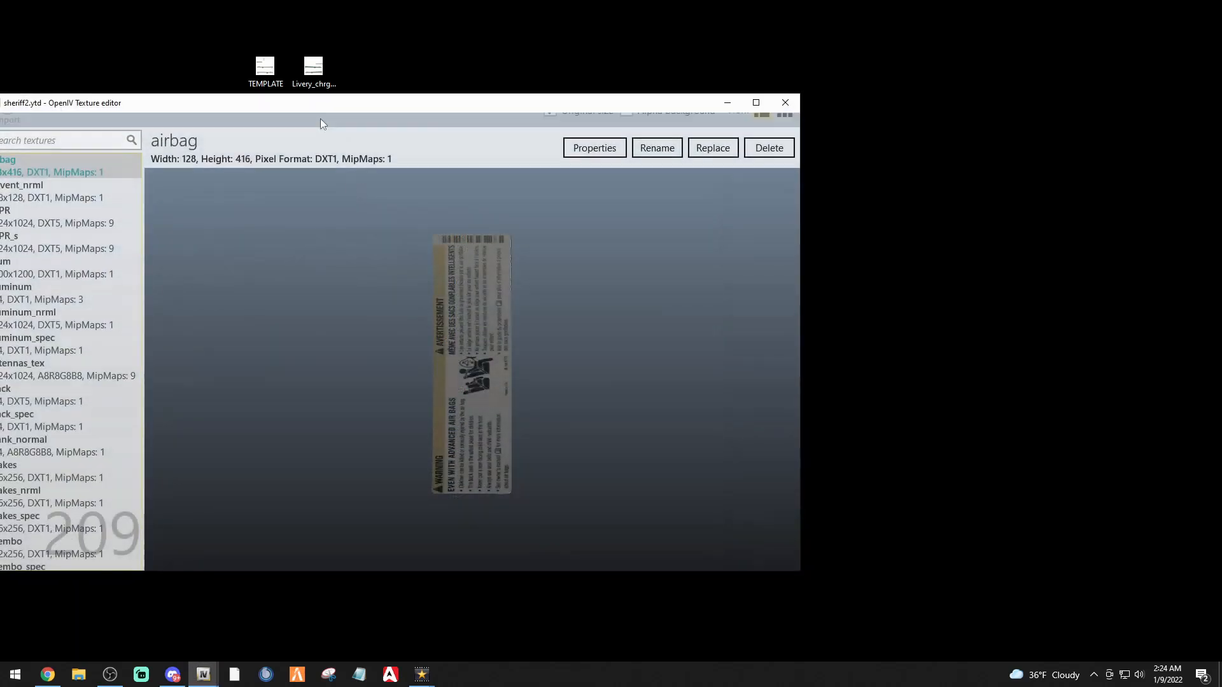
pyautogui.moveTo(321, 111); pyautogui.dragTo(516, 139)
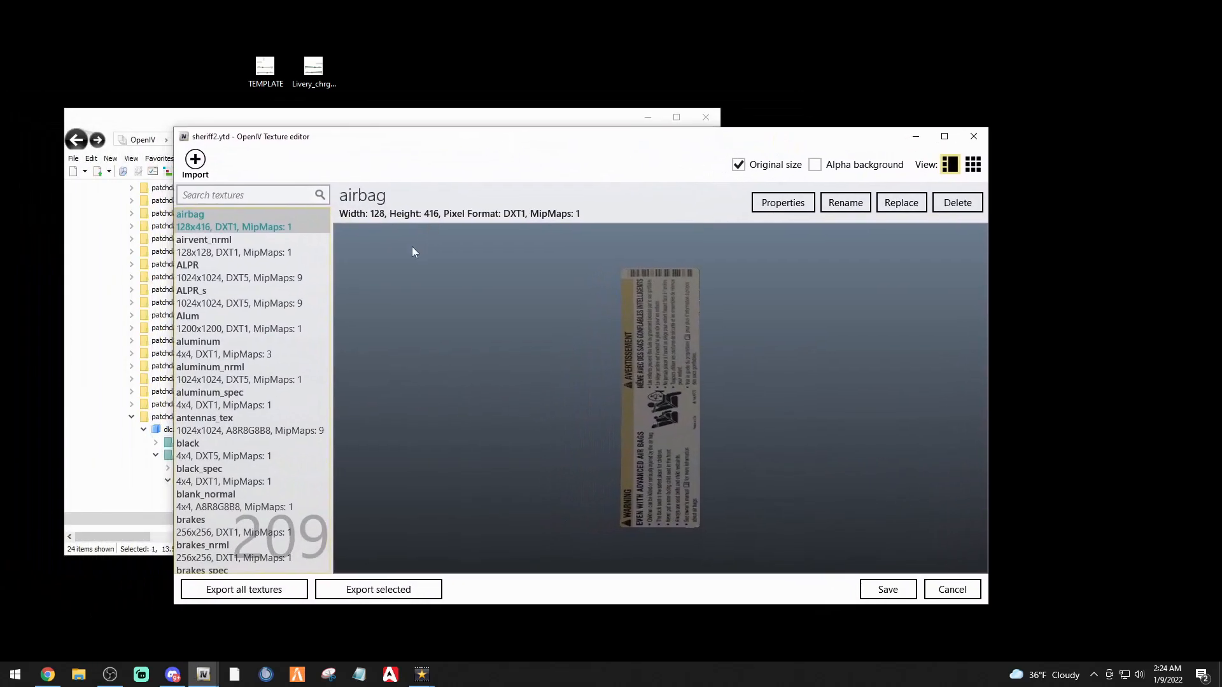
pyautogui.scroll(-10, 269, 443)
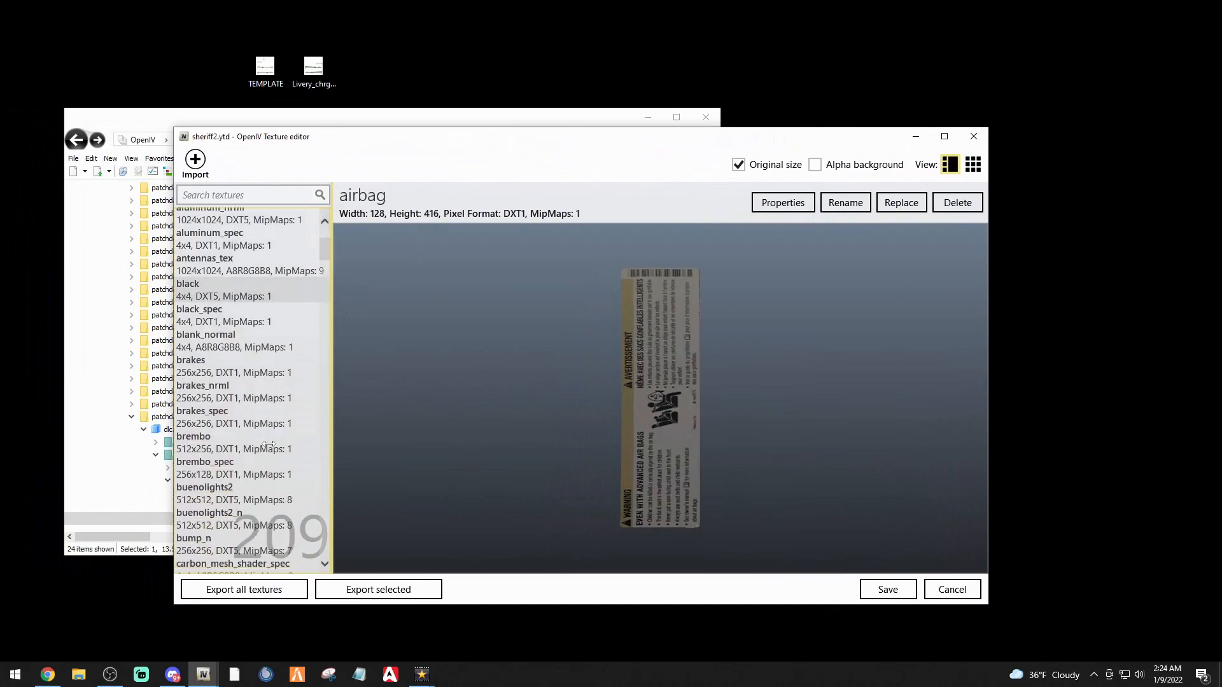
pyautogui.scroll(-10, 268, 443)
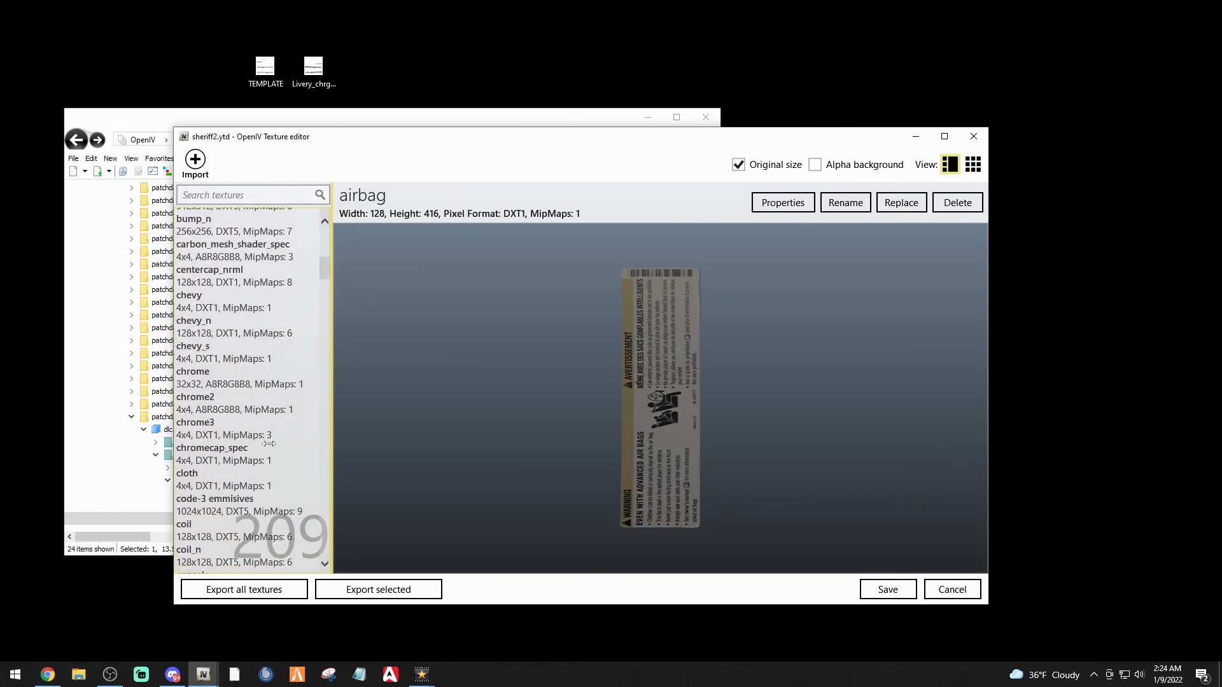
pyautogui.scroll(-8, 268, 443)
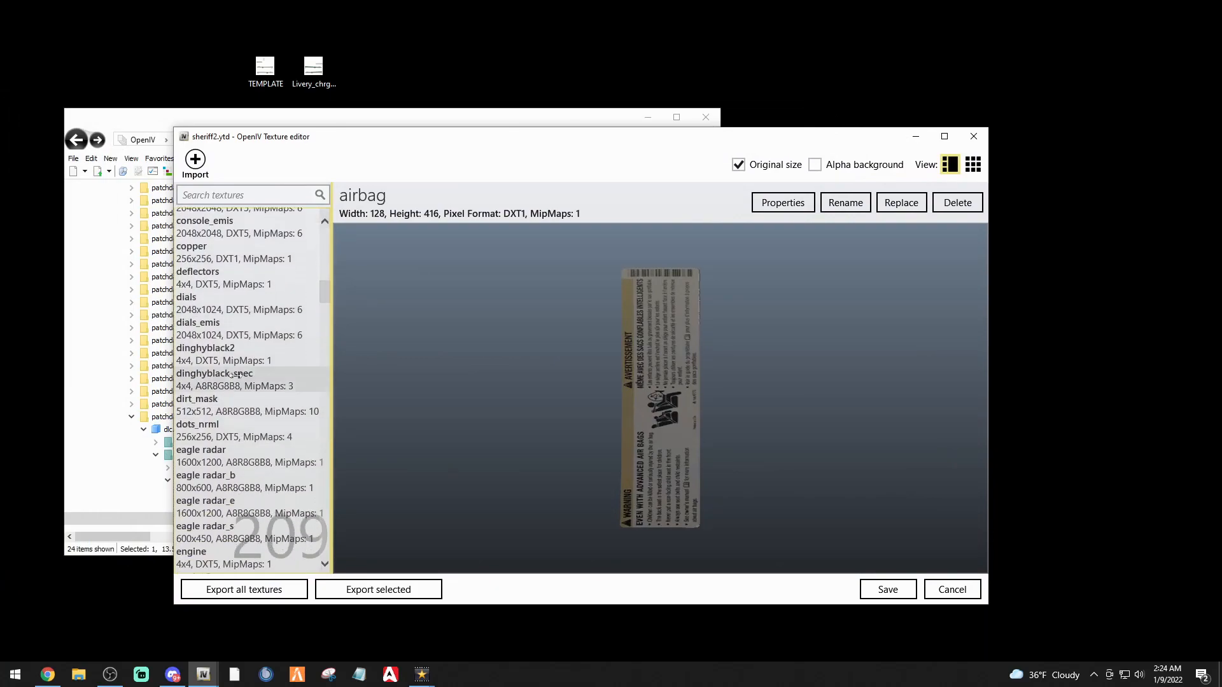
pyautogui.scroll(-10, 249, 442)
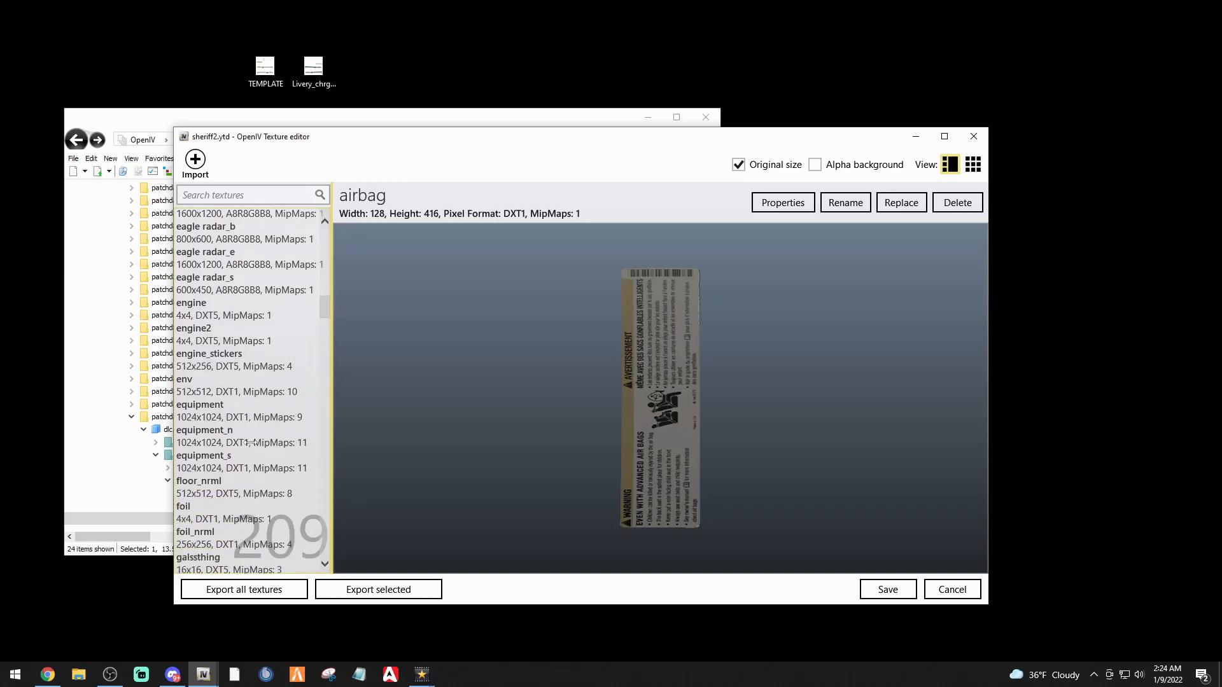
pyautogui.scroll(-10, 250, 442)
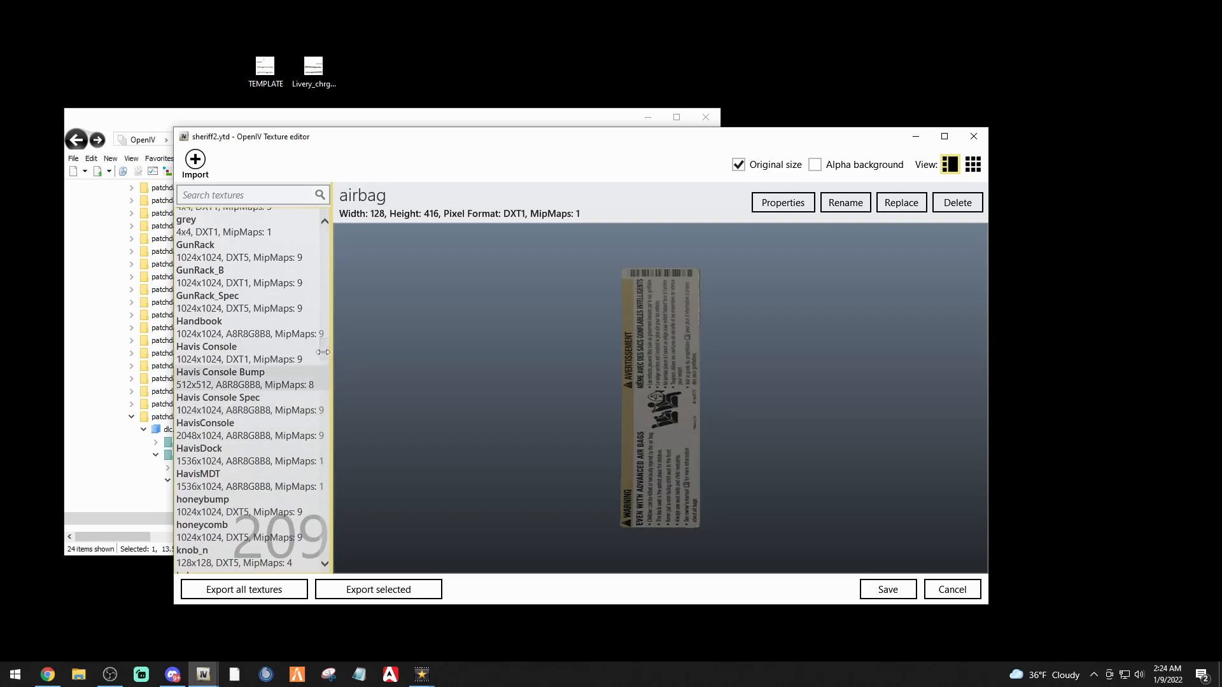
pyautogui.moveTo(324, 351); pyautogui.dragTo(337, 482)
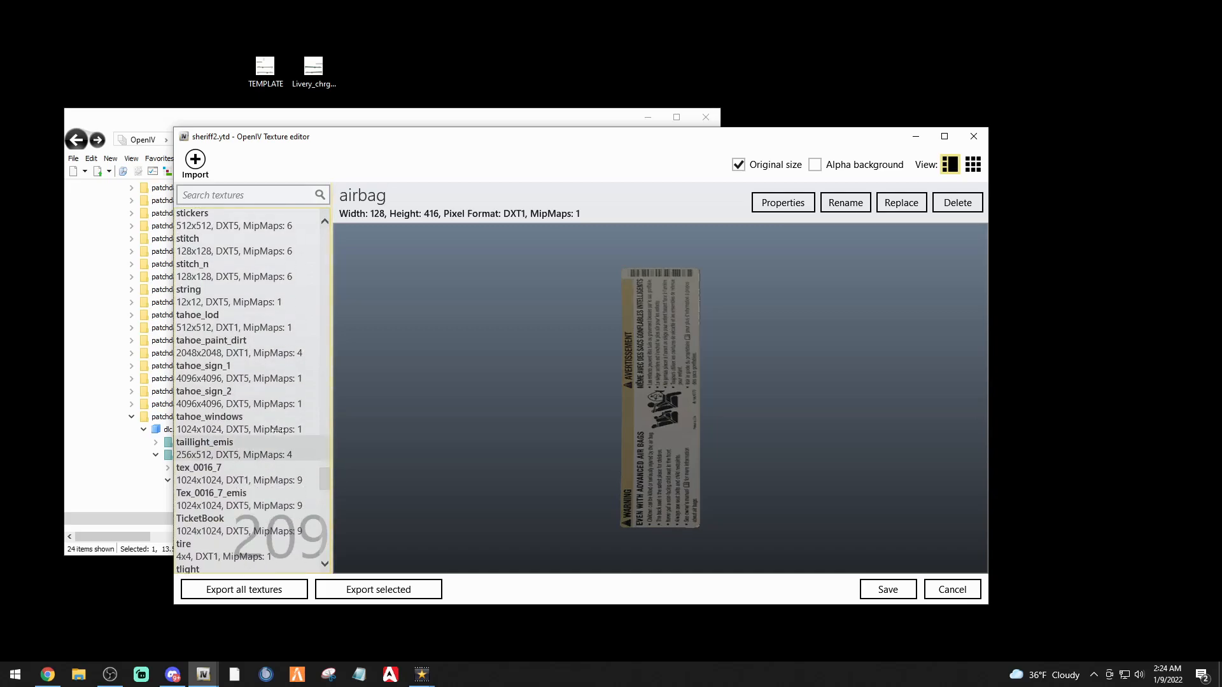
pyautogui.click(229, 378)
pyautogui.click(227, 403)
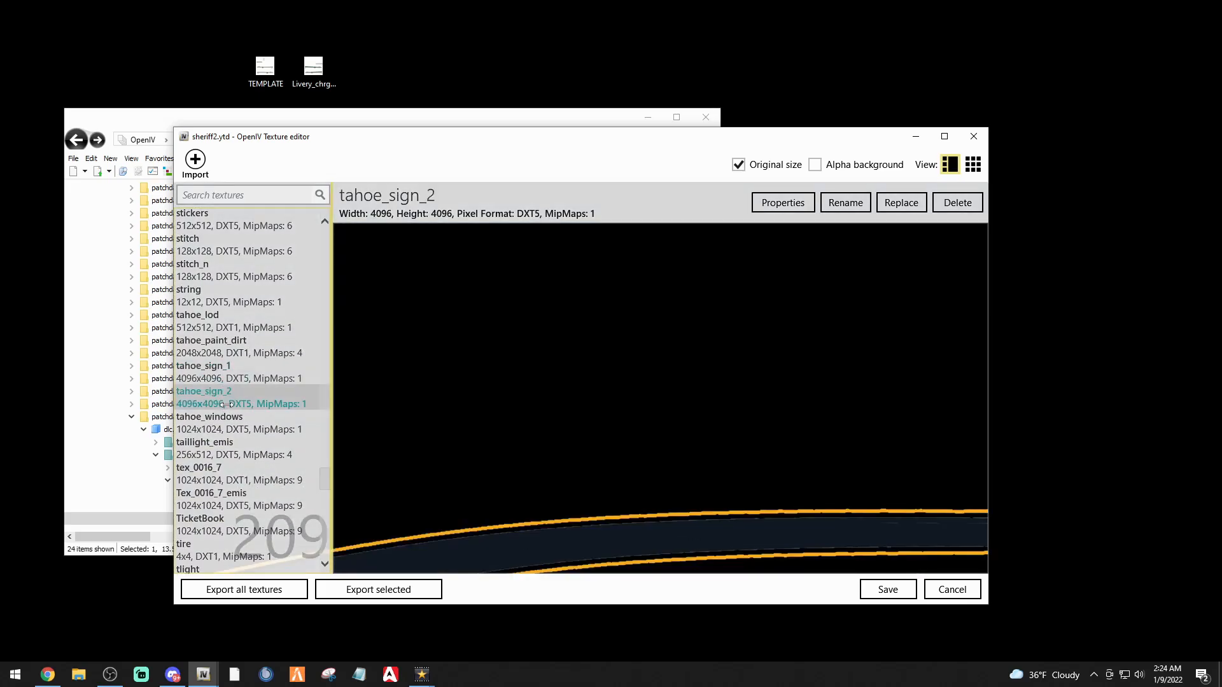
pyautogui.click(227, 372)
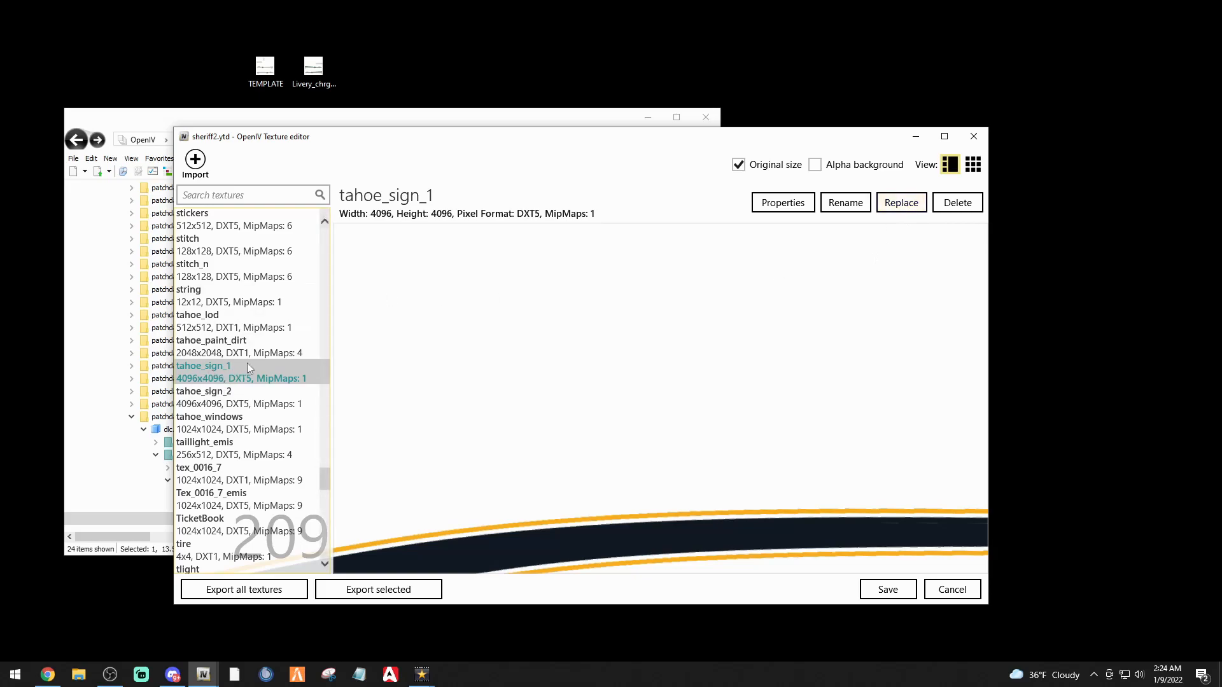
# Replace the tahoe_sign_1 texture with the TEMPLATE image from the desktop
pyautogui.moveTo(395, 149); pyautogui.dragTo(283, 124)
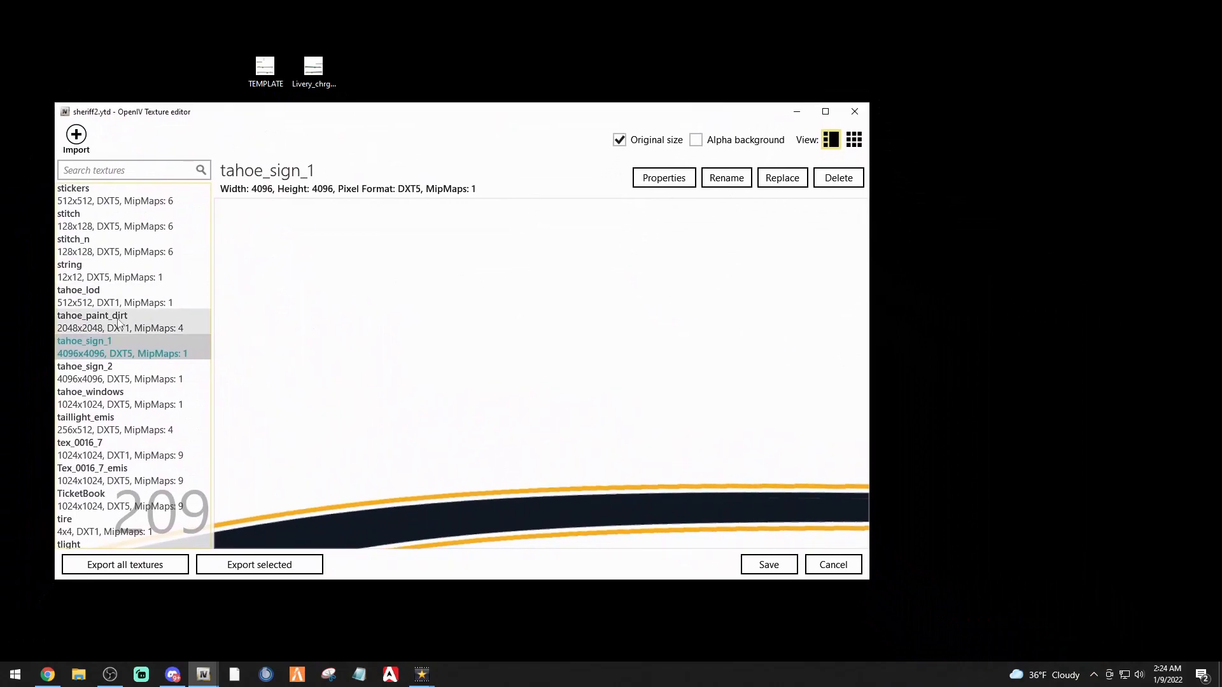
pyautogui.click(777, 178)
pyautogui.click(106, 283)
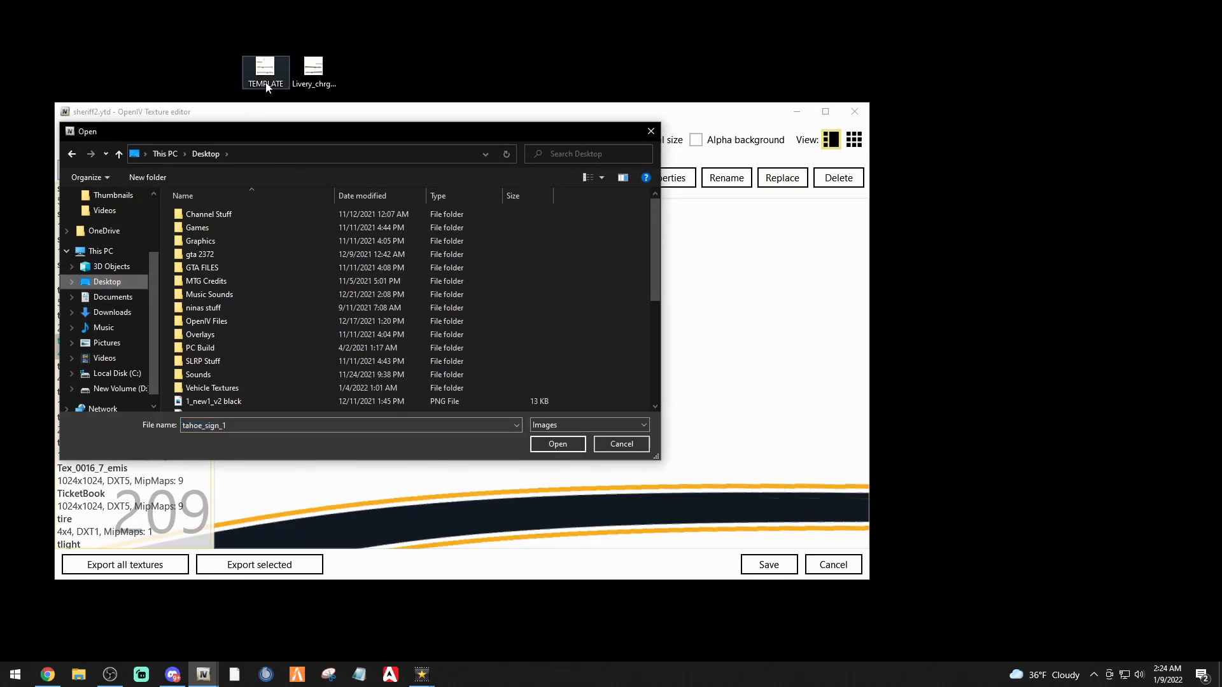
pyautogui.scroll(-5, 274, 345)
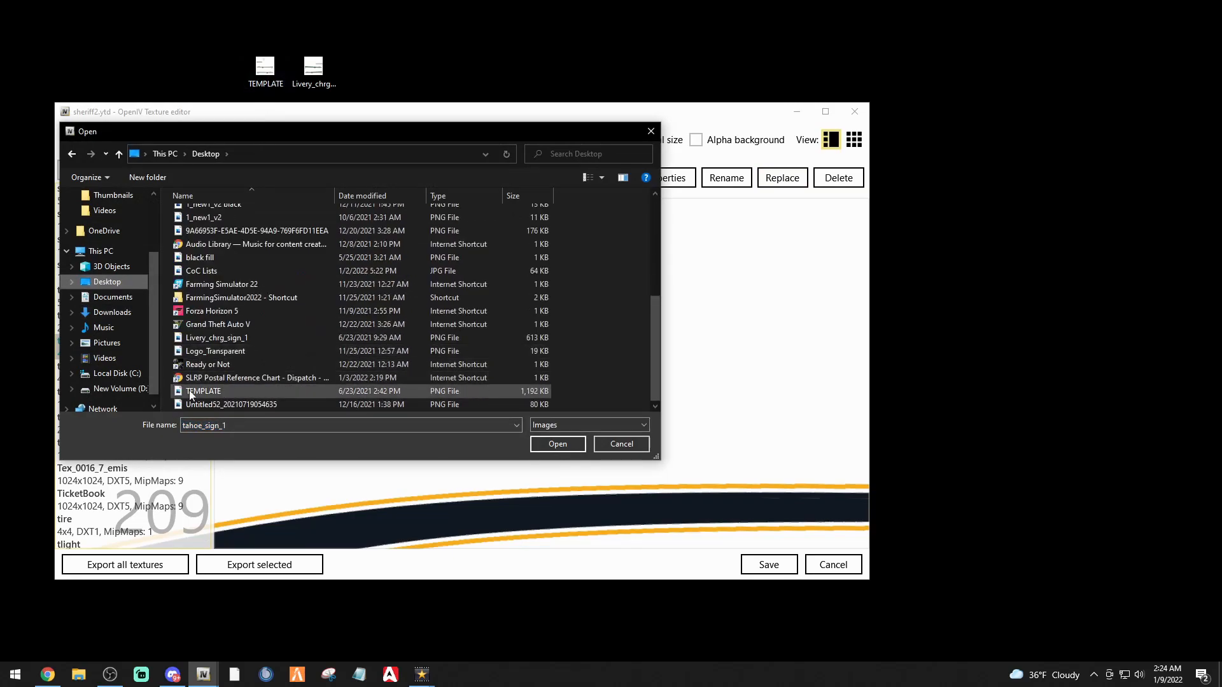
pyautogui.click(203, 392)
pyautogui.click(548, 444)
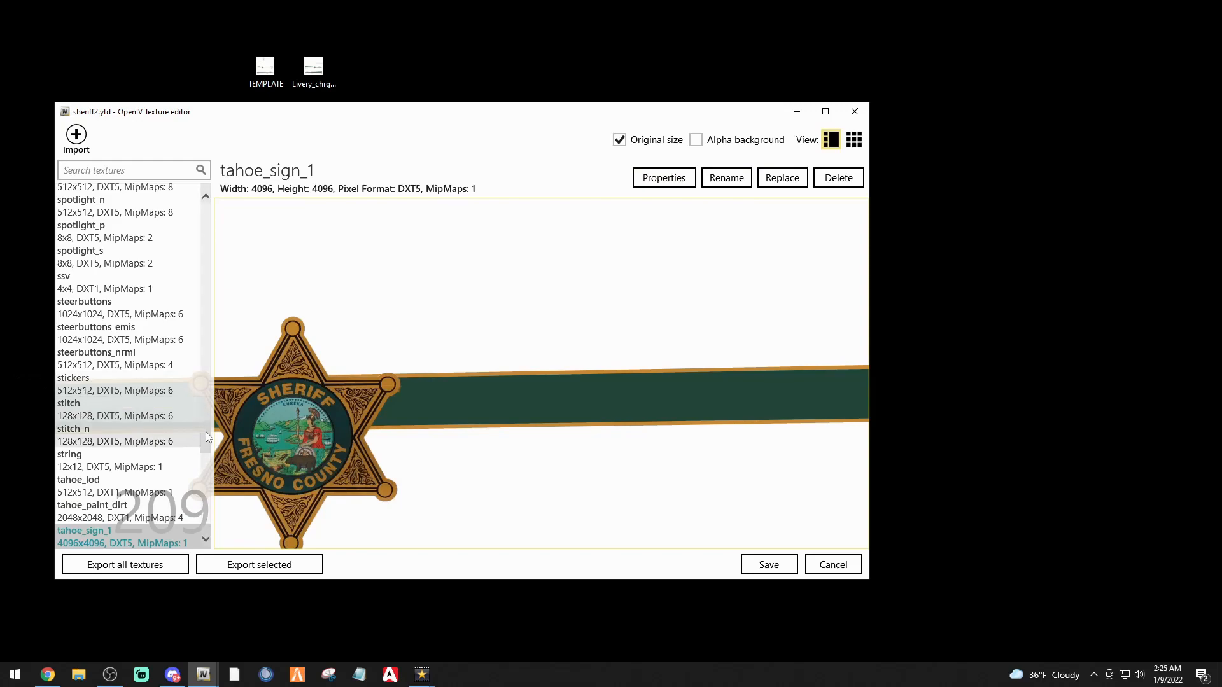
# Replace the tahoe_sign_2 texture with the same TEMPLATE image and save the sheriff2.ytd dictionary
pyautogui.moveTo(204, 431); pyautogui.dragTo(208, 452)
pyautogui.scroll(-3, 94, 358)
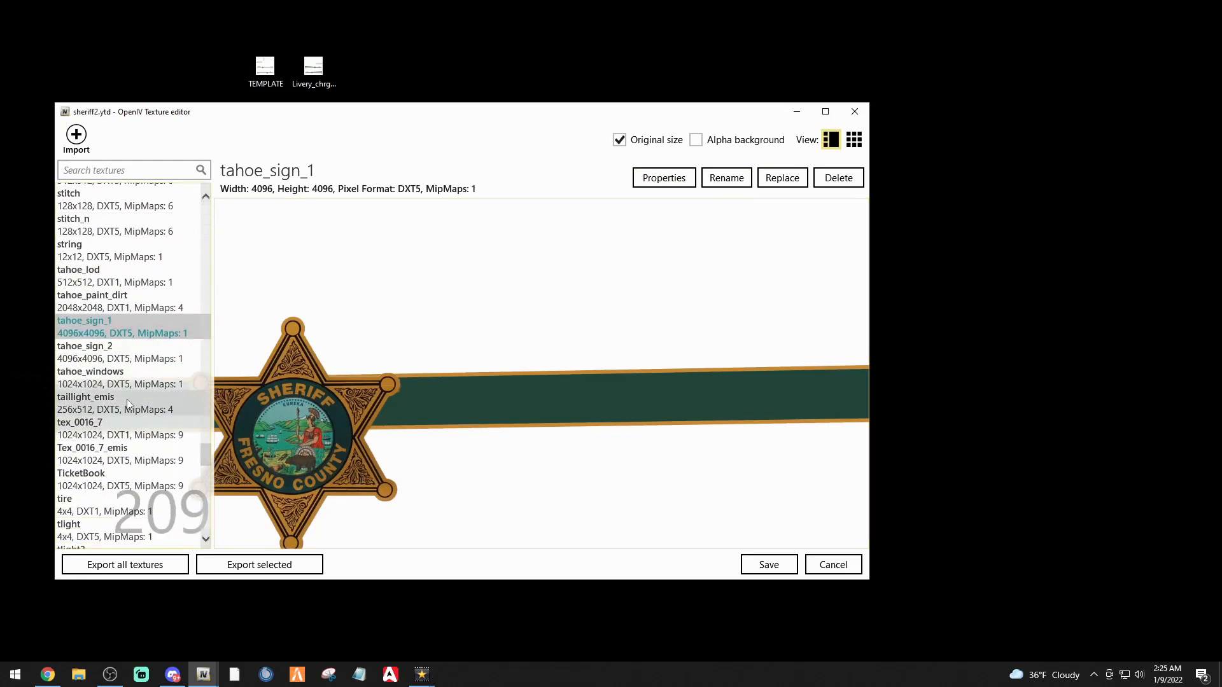
pyautogui.click(96, 356)
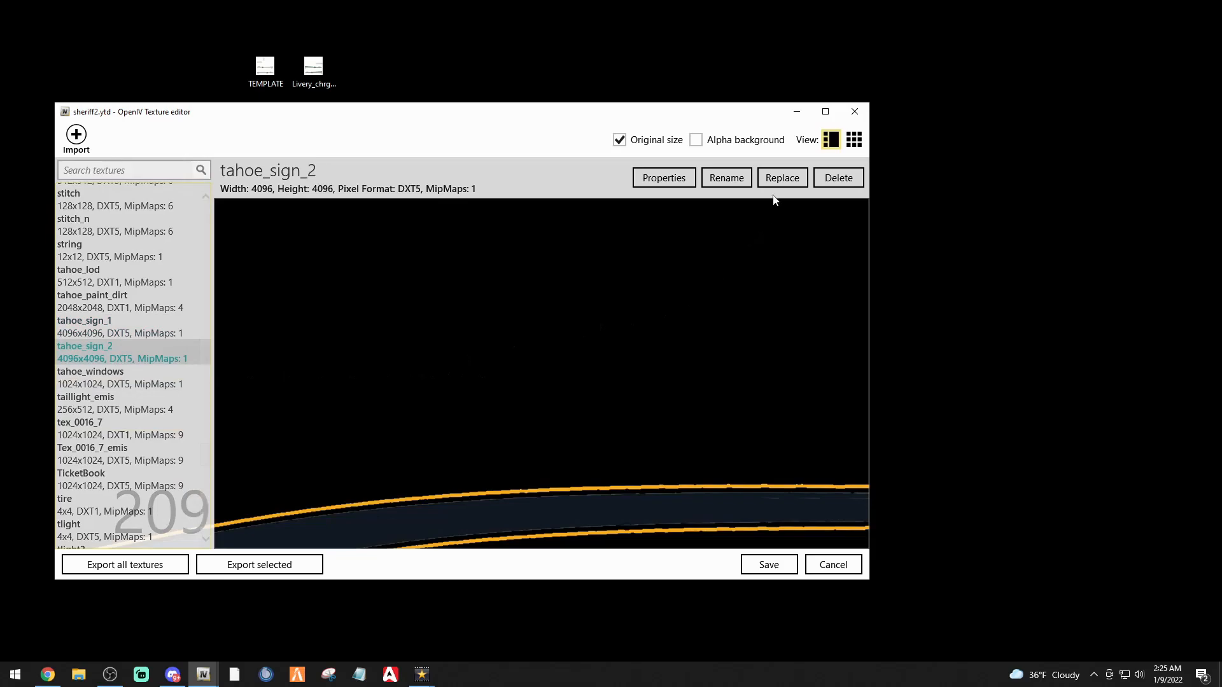
pyautogui.click(780, 179)
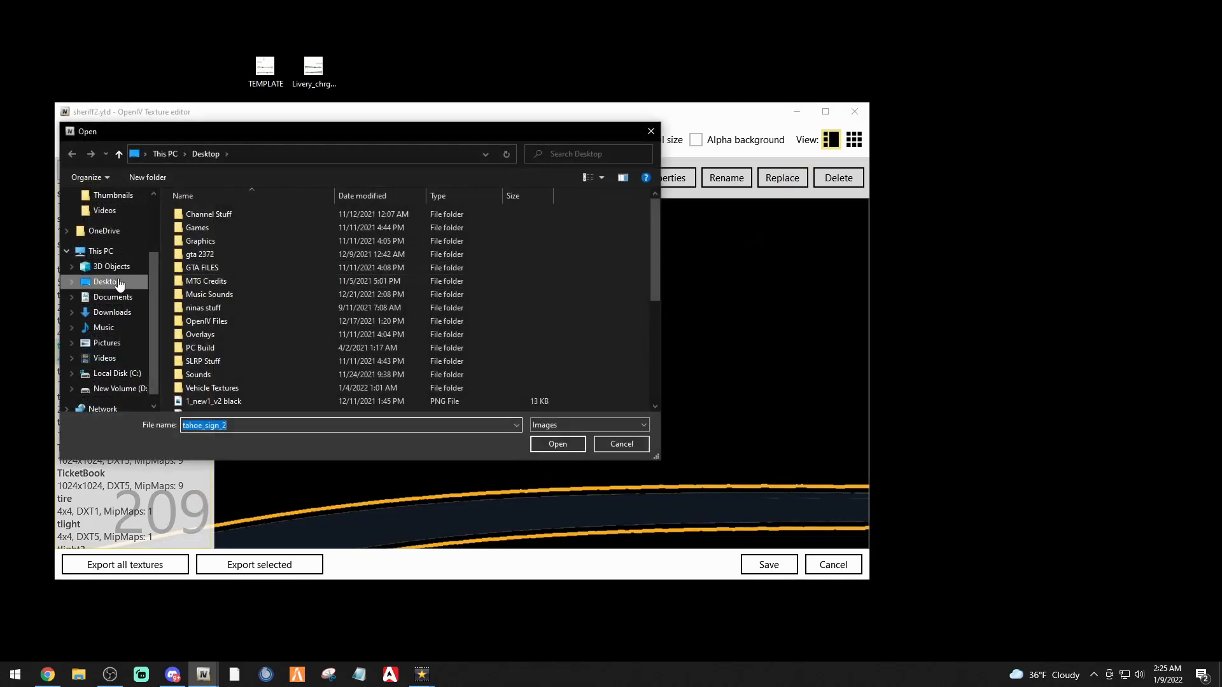
pyautogui.scroll(-5, 324, 362)
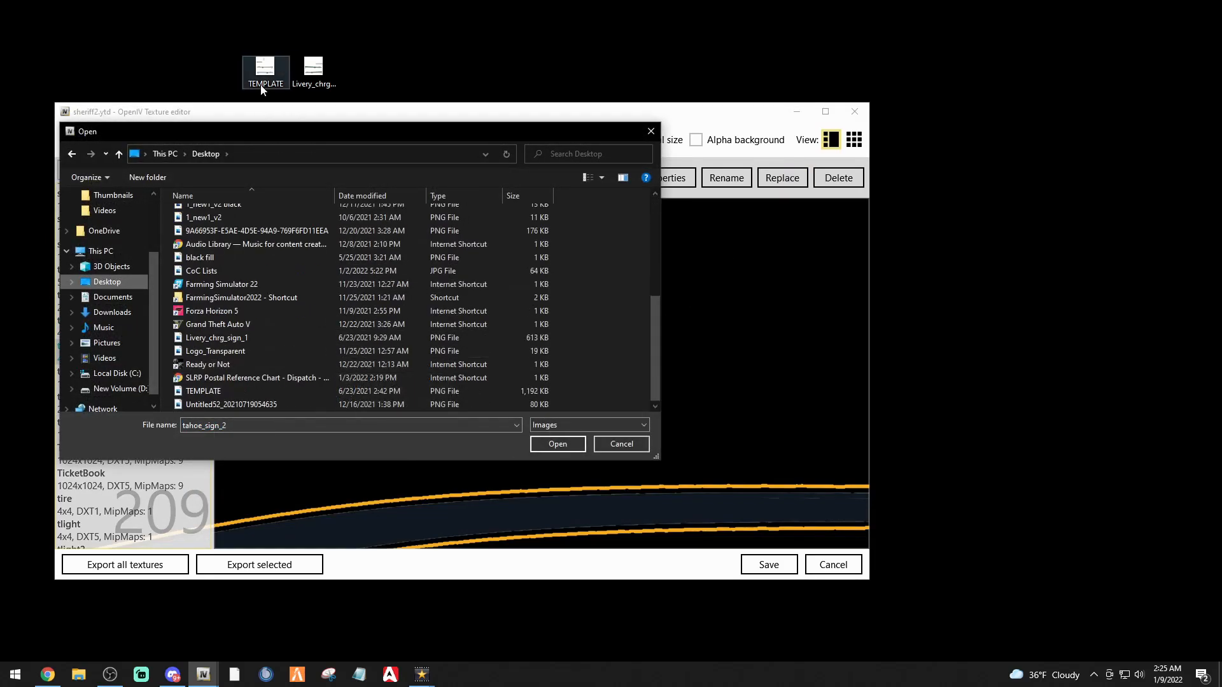
pyautogui.click(208, 392)
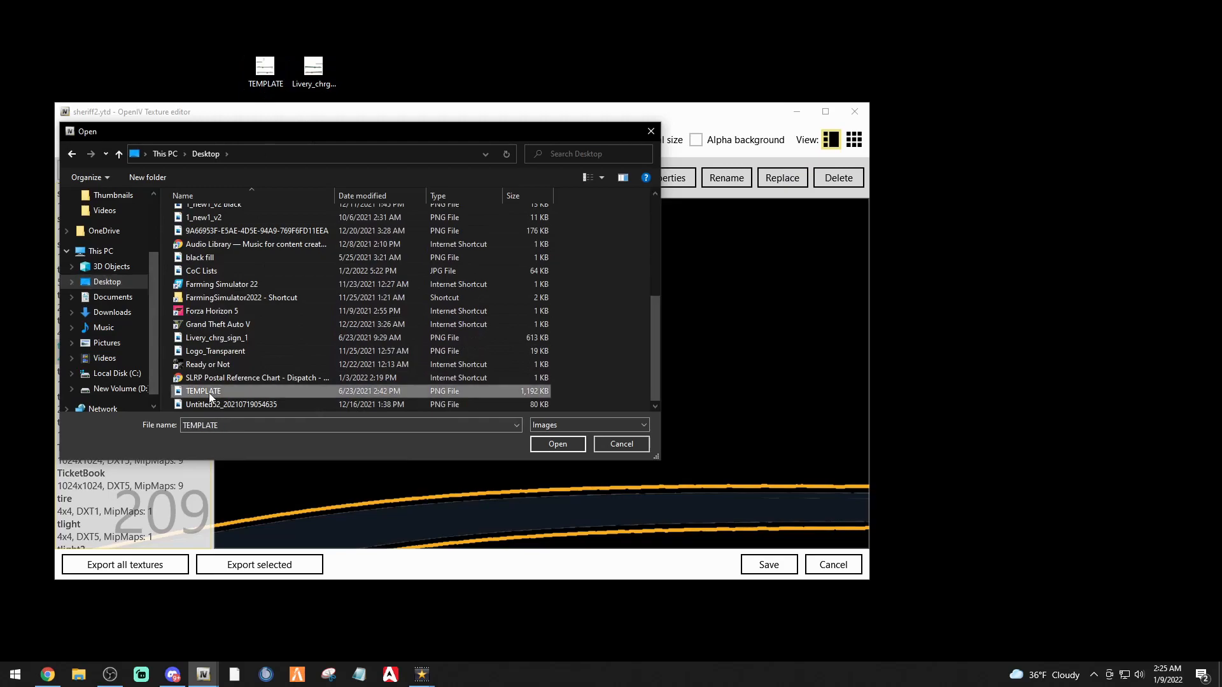
pyautogui.click(558, 444)
pyautogui.click(751, 568)
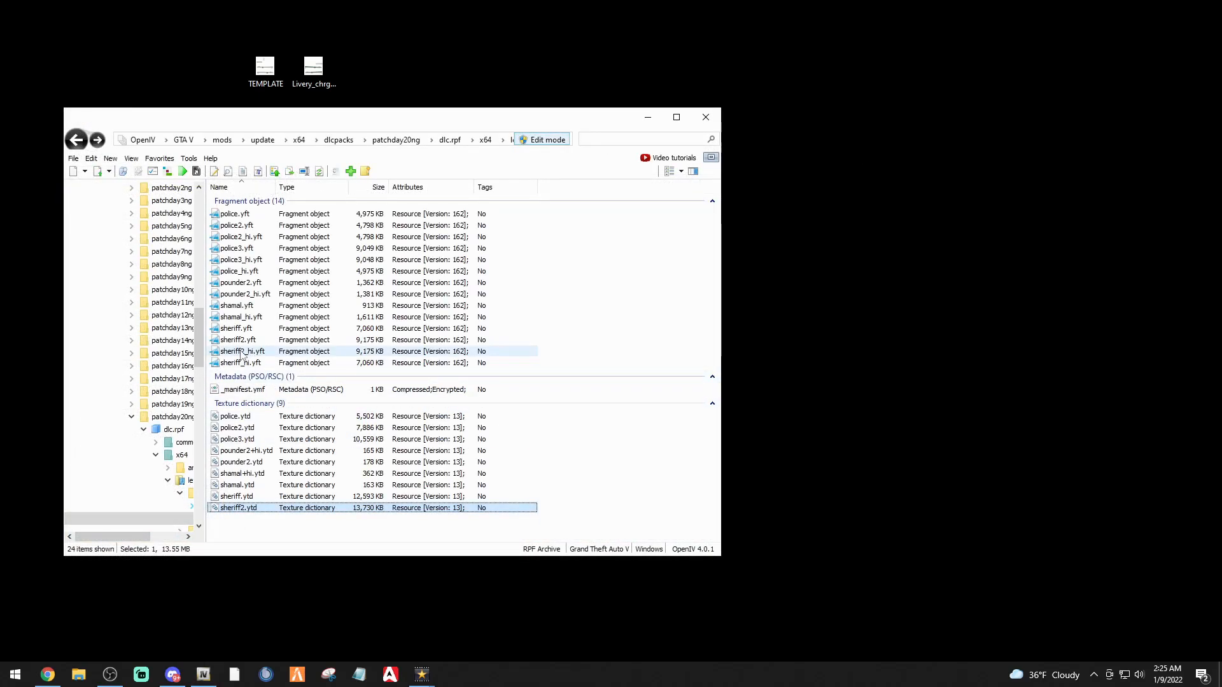
# Inspect the livery on sheriff2_hi.yft from several sides in the model viewer, then close the viewer
pyautogui.doubleClick(242, 353)
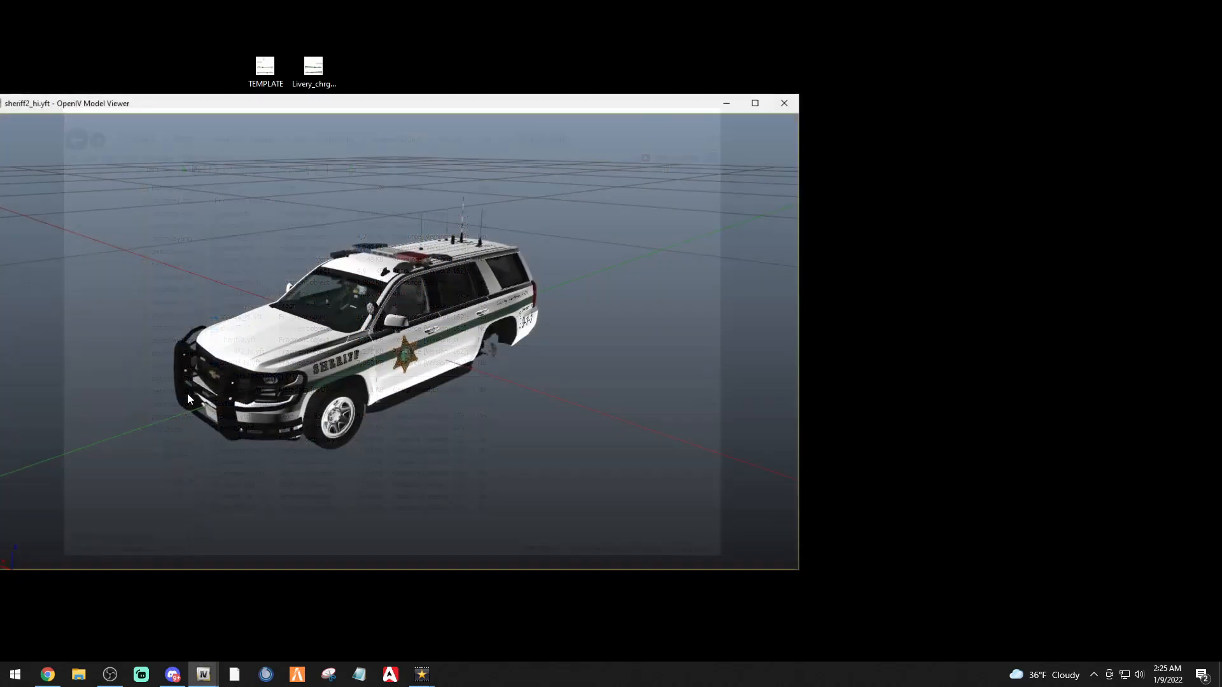
pyautogui.moveTo(187, 399); pyautogui.dragTo(163, 368)
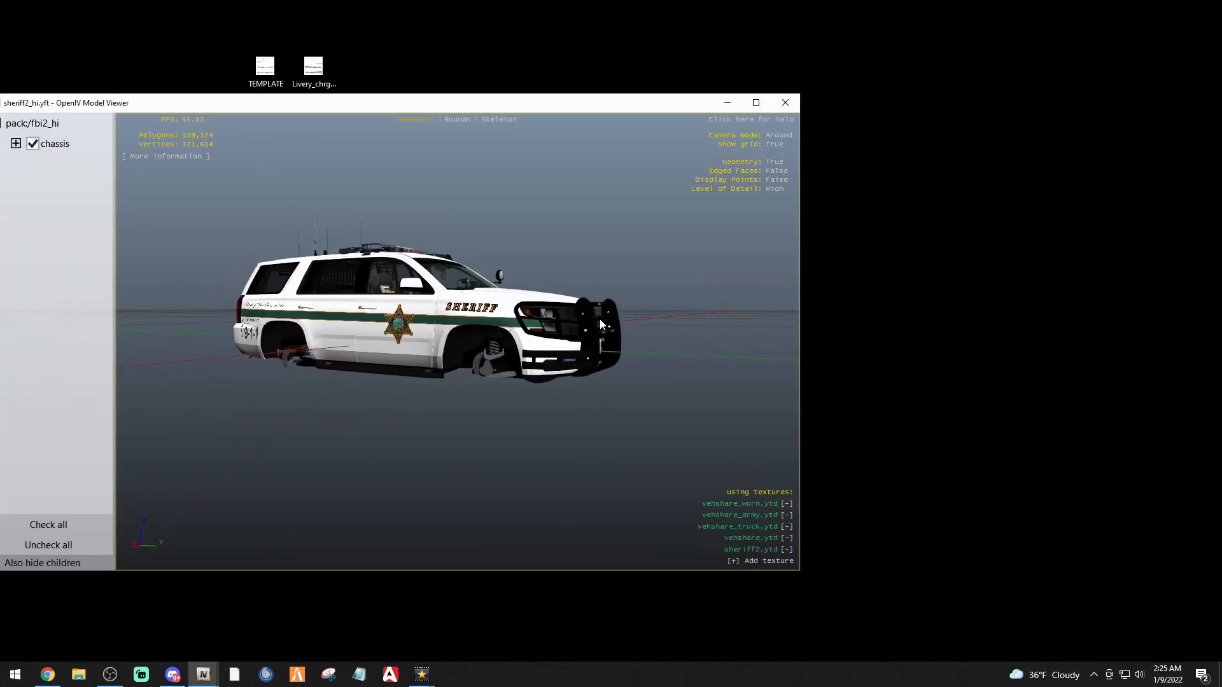
pyautogui.moveTo(500, 343); pyautogui.dragTo(367, 309)
pyautogui.moveTo(429, 342); pyautogui.dragTo(546, 286)
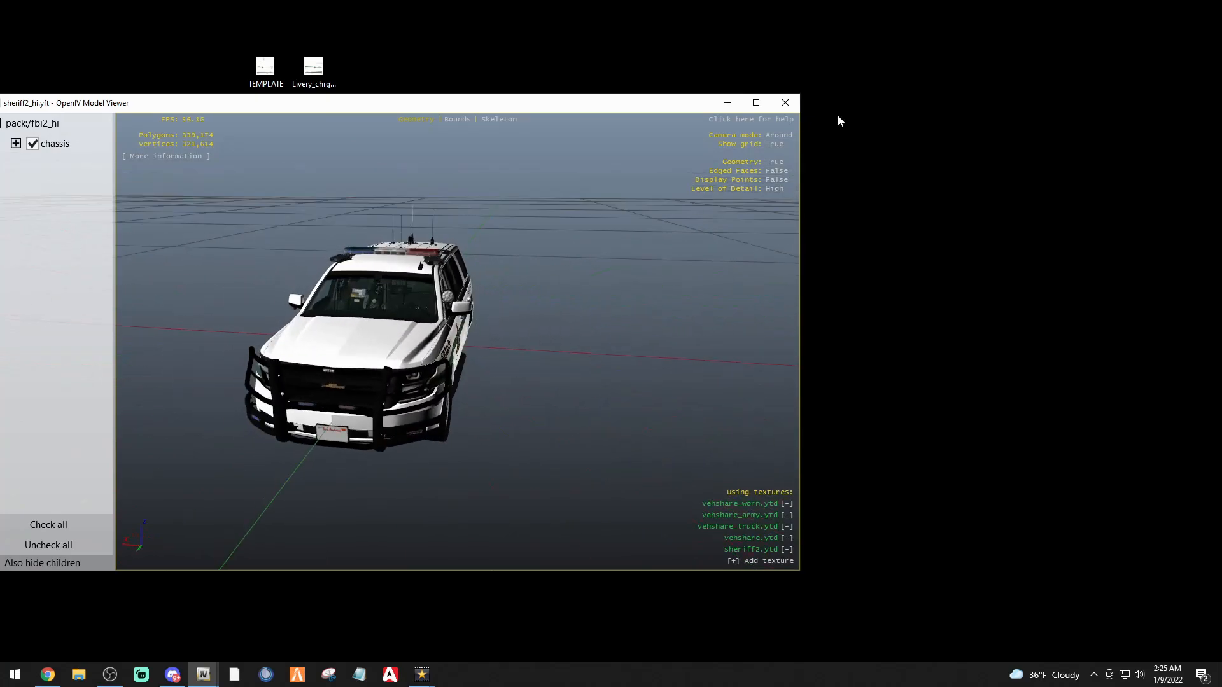
pyautogui.click(787, 102)
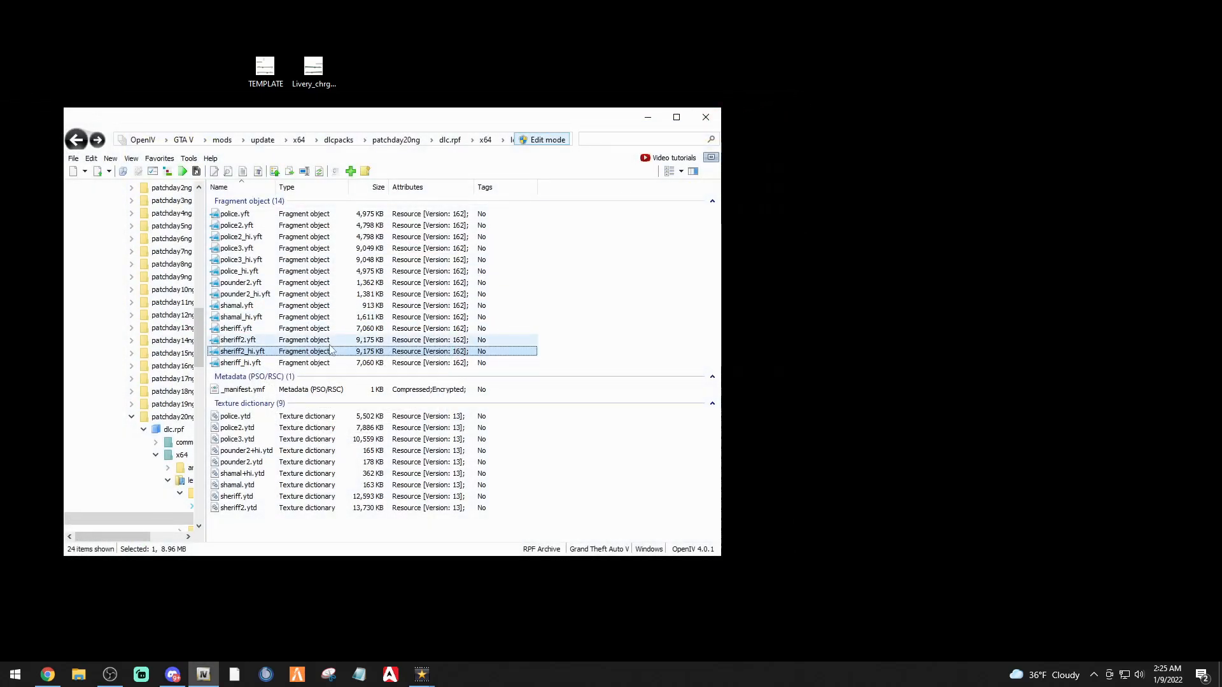
# Open the sheriff.ytd texture dictionary, compare Livery_chrg_sign_1 with Livery_chrg_sign_2, and select Livery_chrg_sign_1
pyautogui.click(246, 499)
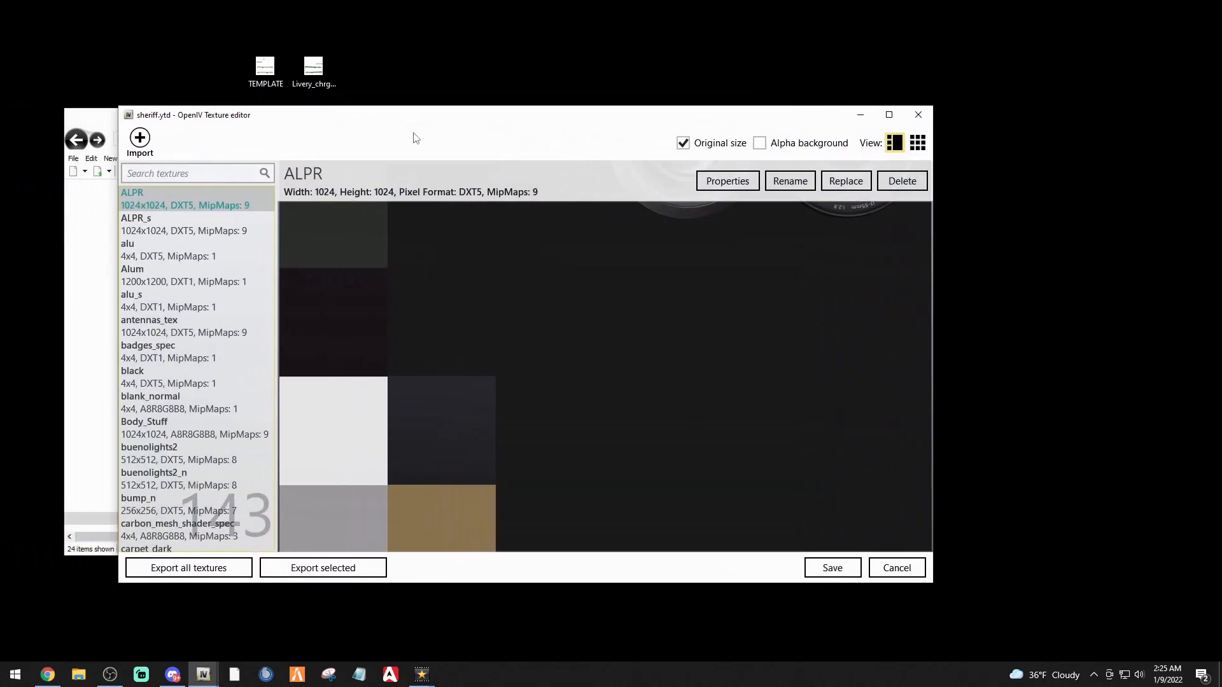
pyautogui.scroll(-3, 209, 443)
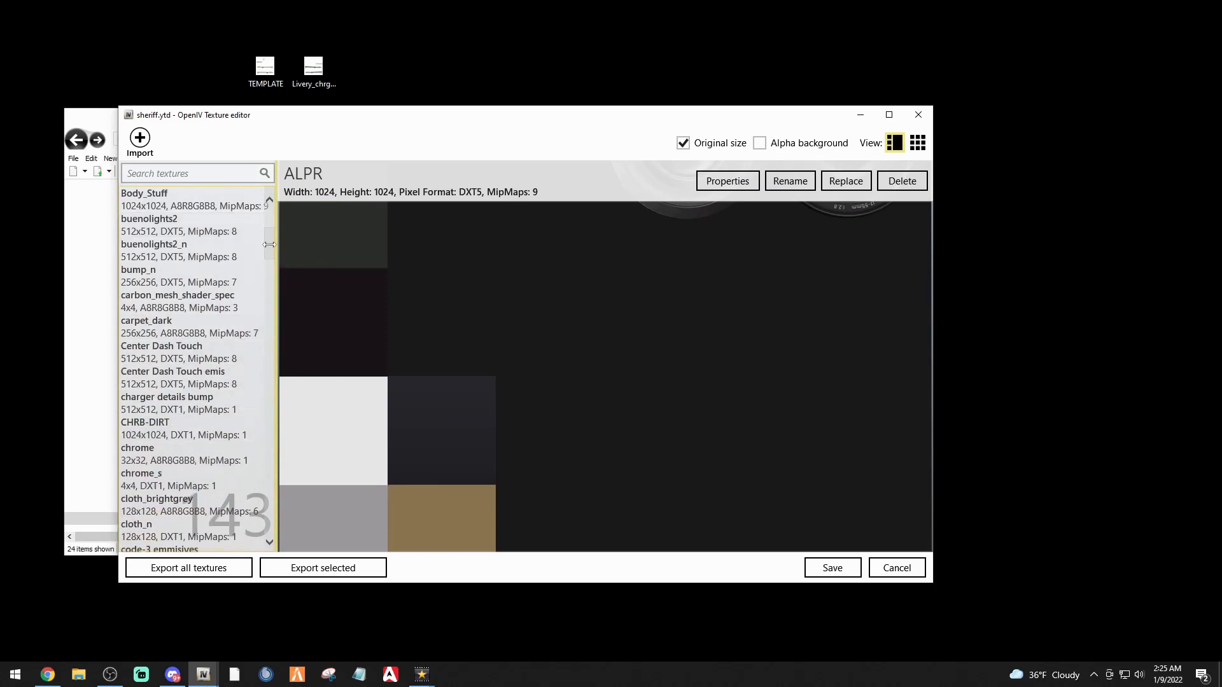
pyautogui.scroll(-5, 169, 438)
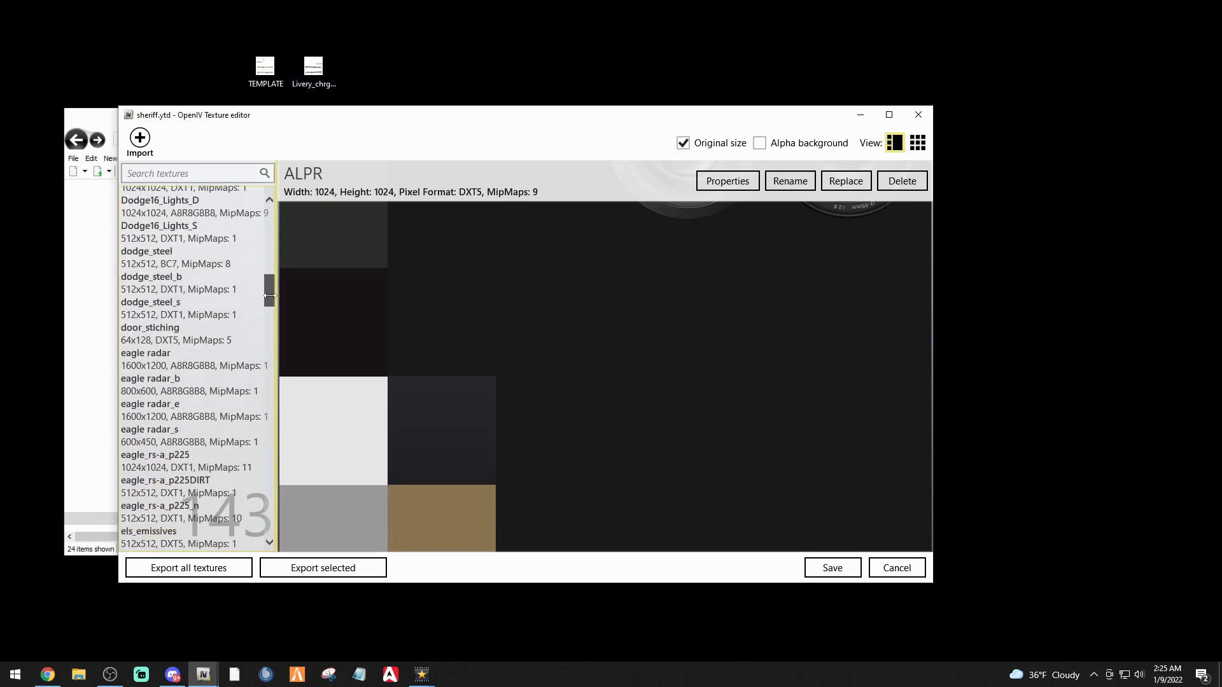
pyautogui.moveTo(269, 304); pyautogui.dragTo(275, 382)
pyautogui.click(192, 296)
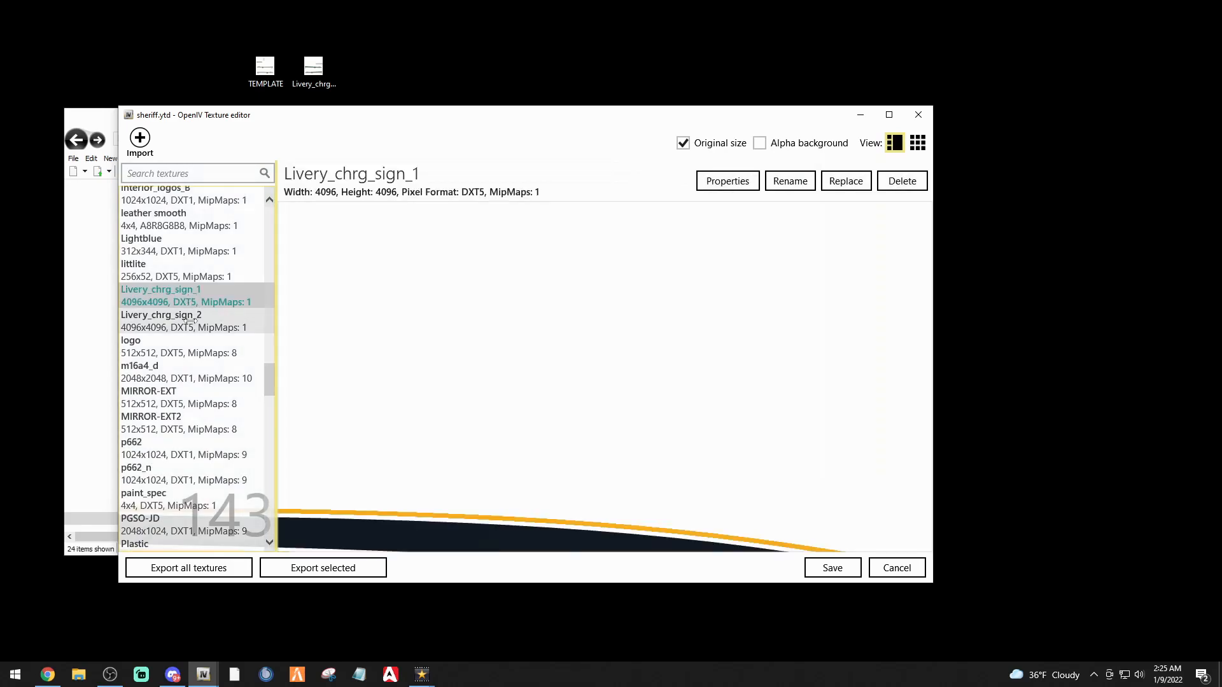
pyautogui.click(189, 327)
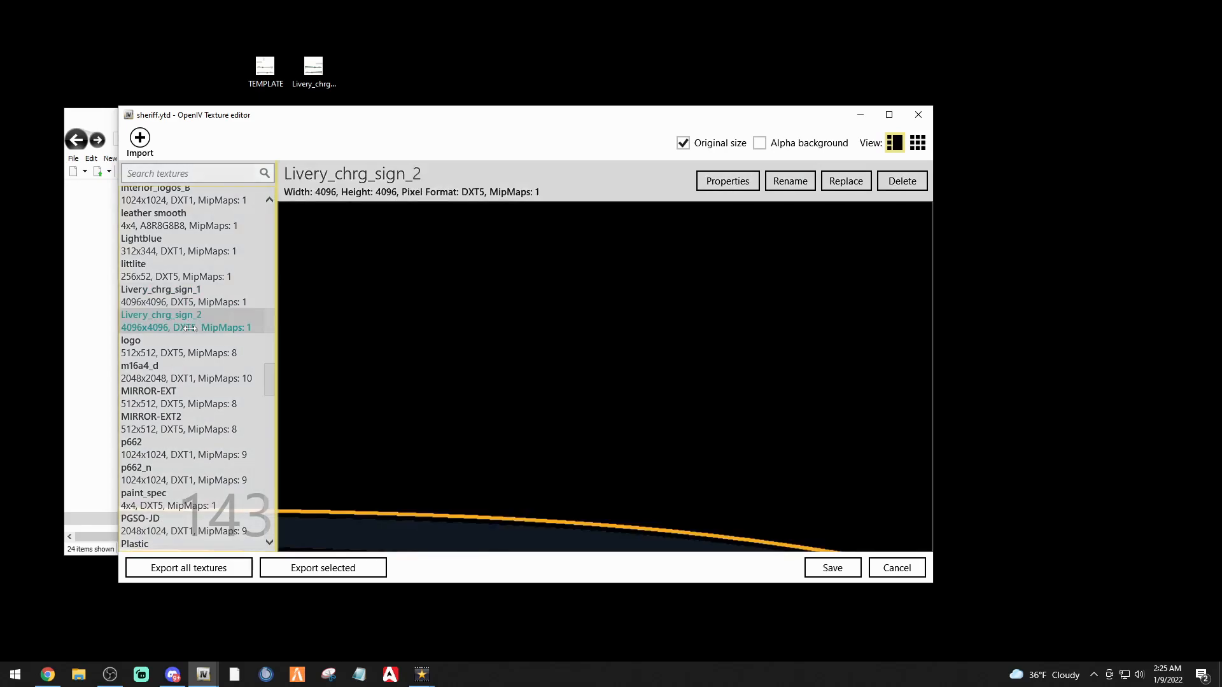
pyautogui.click(190, 298)
pyautogui.click(191, 321)
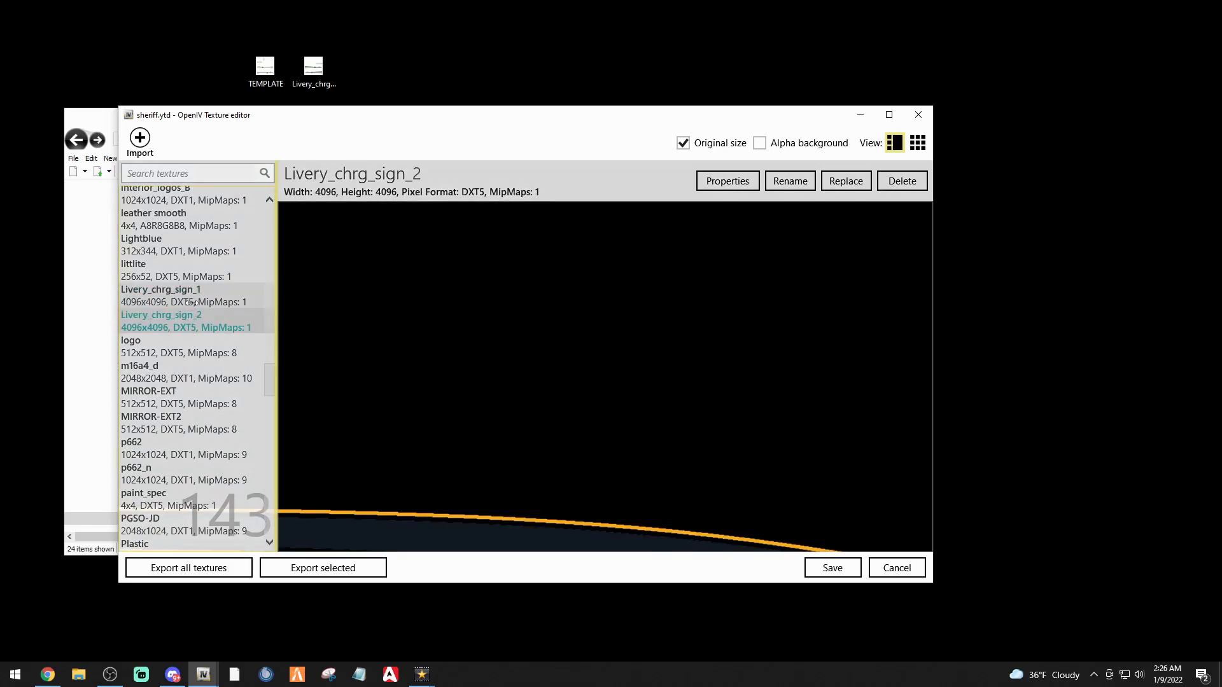
pyautogui.click(189, 300)
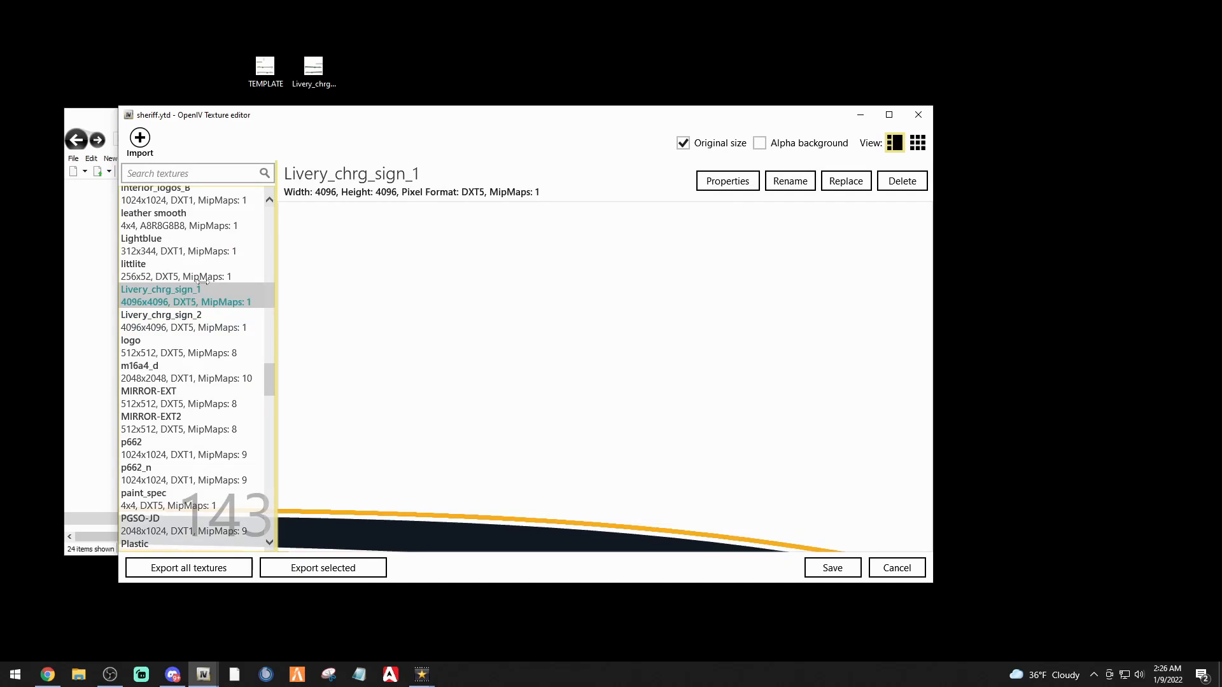
# Replace the Livery_chrg_sign_1 texture with the Livery_chrg_sign_1 PNG from the desktop
pyautogui.click(845, 182)
pyautogui.click(184, 288)
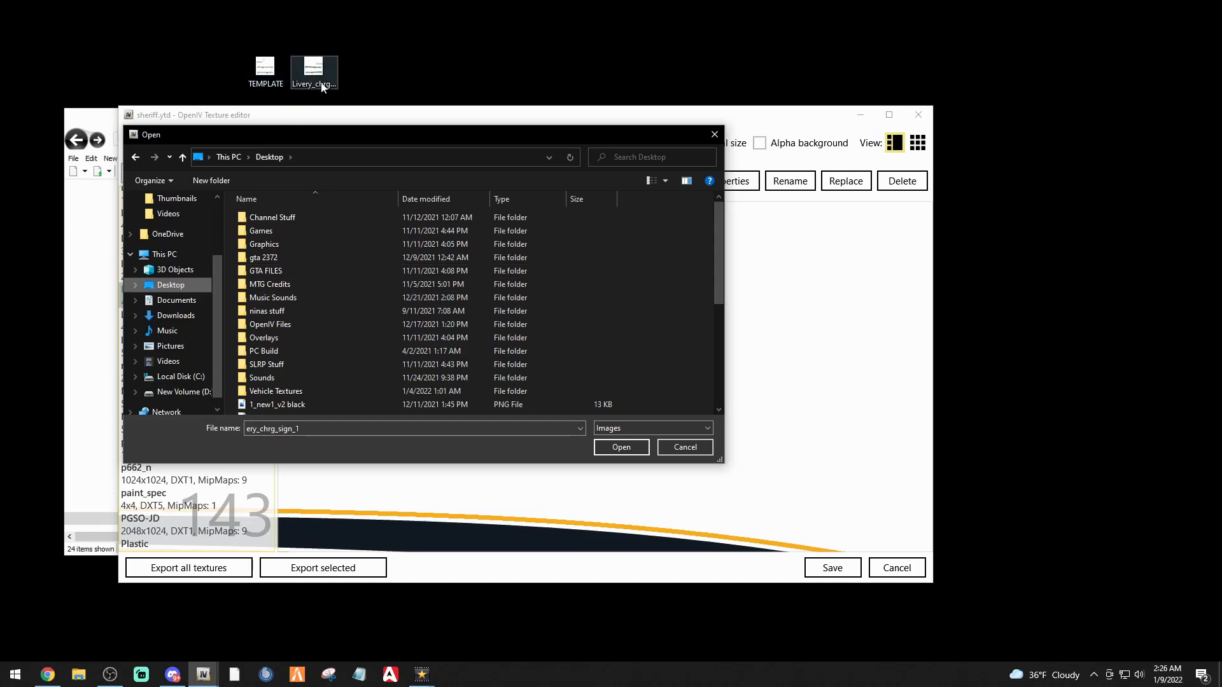
pyautogui.scroll(-5, 287, 375)
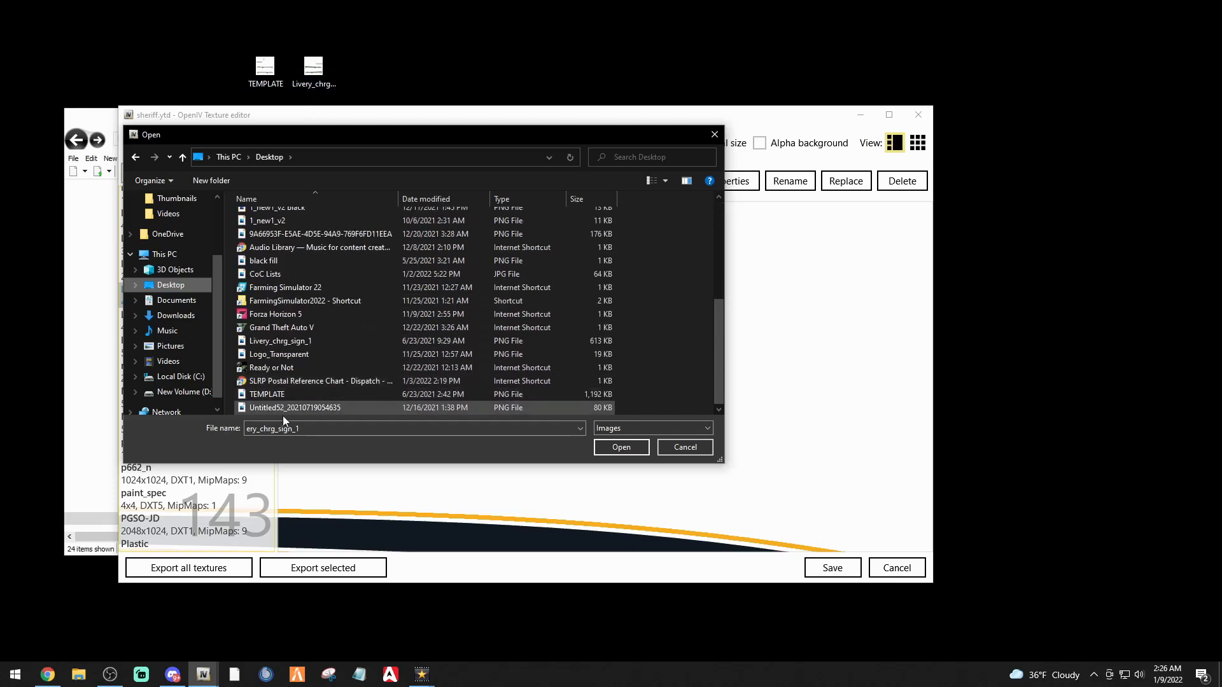
pyautogui.click(285, 341)
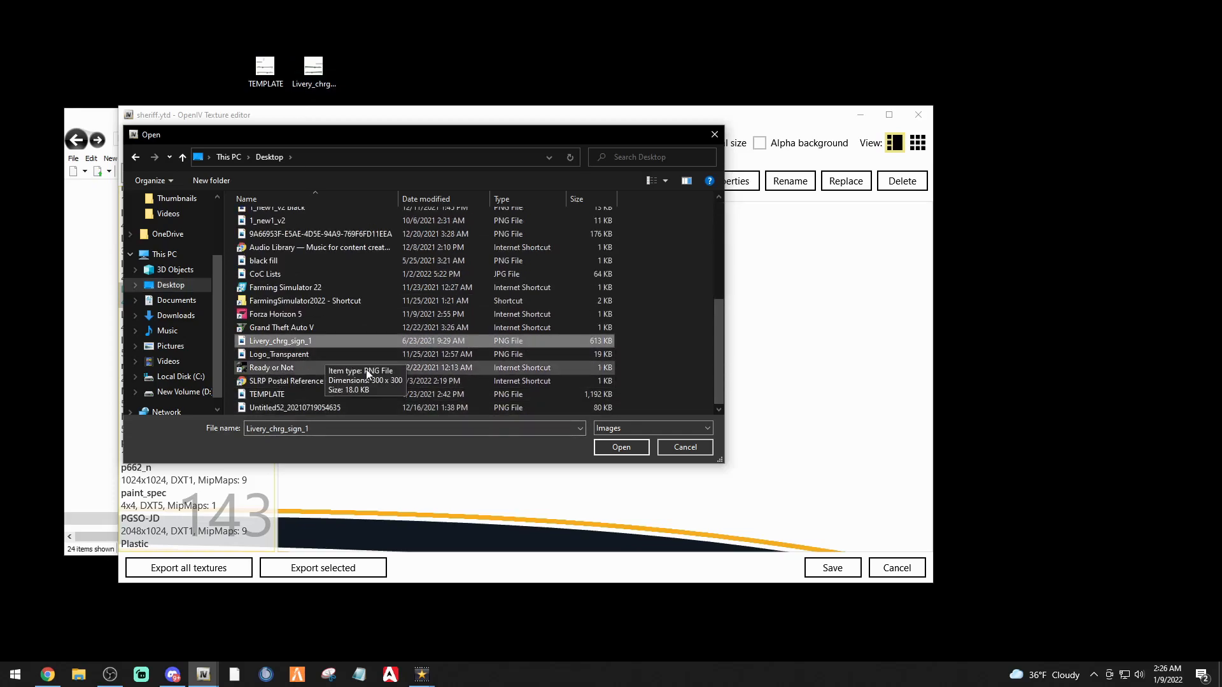
pyautogui.click(614, 447)
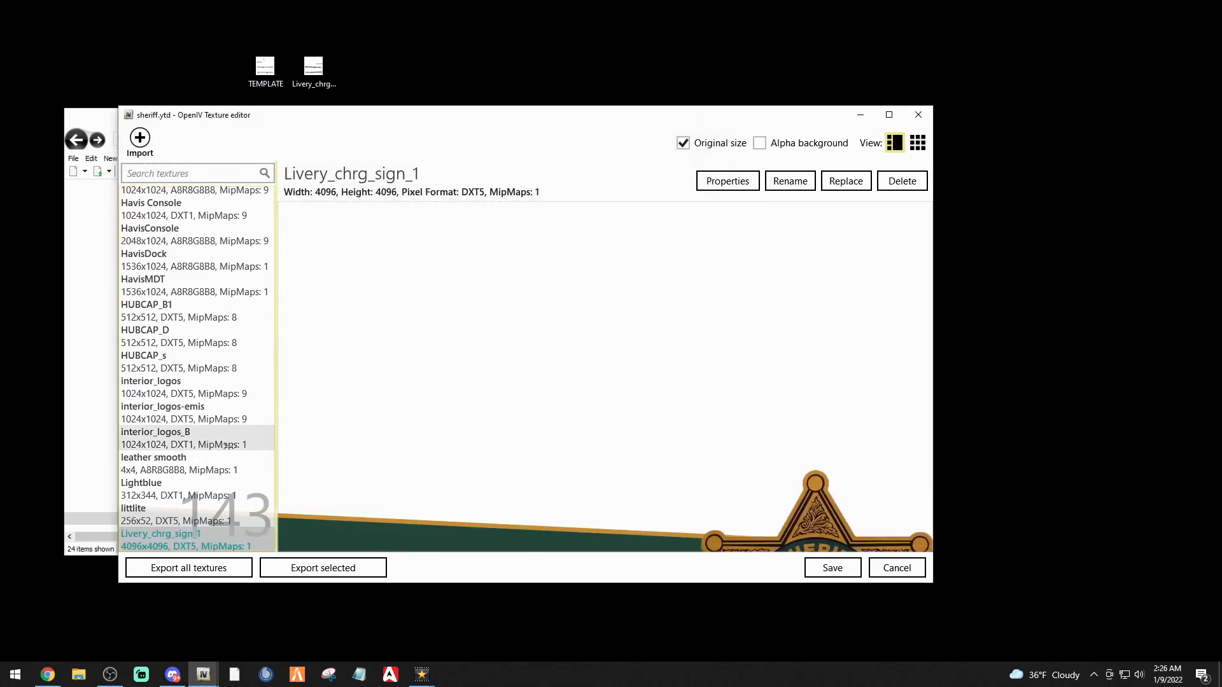
# Replace the Livery_chrg_sign_2 texture with the Livery_chrg_sign_1 PNG from the desktop and save the sheriff.ytd dictionary
pyautogui.scroll(-5, 268, 360)
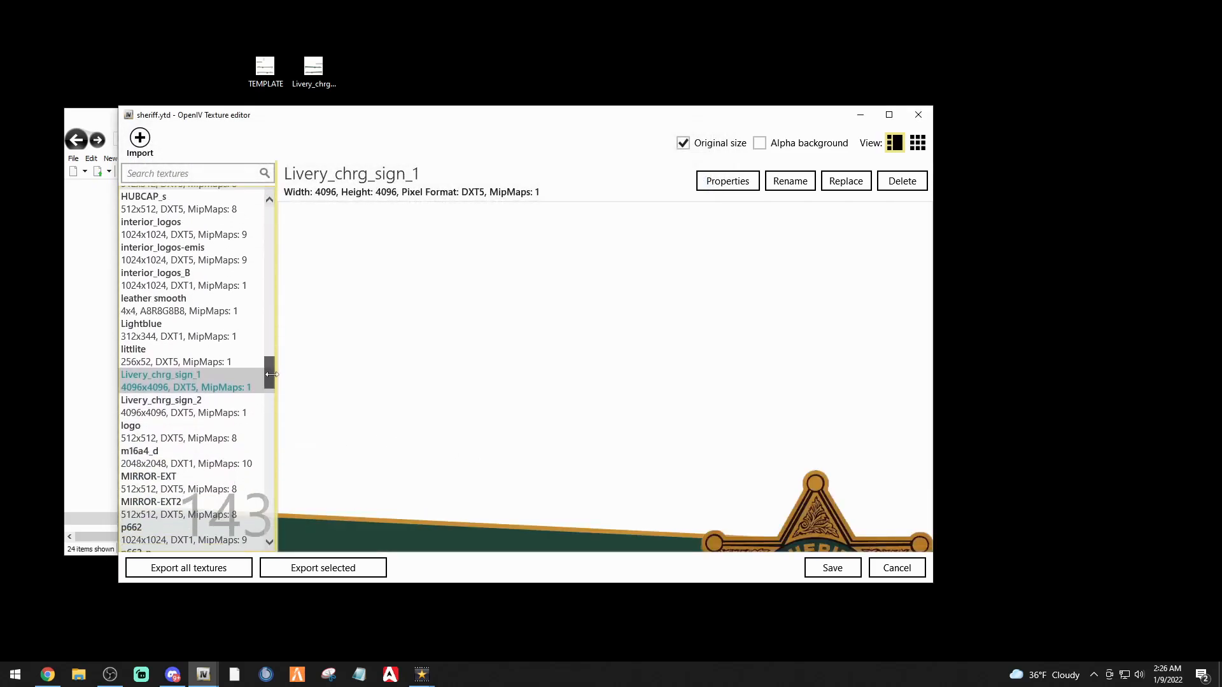
pyautogui.click(171, 412)
pyautogui.click(836, 183)
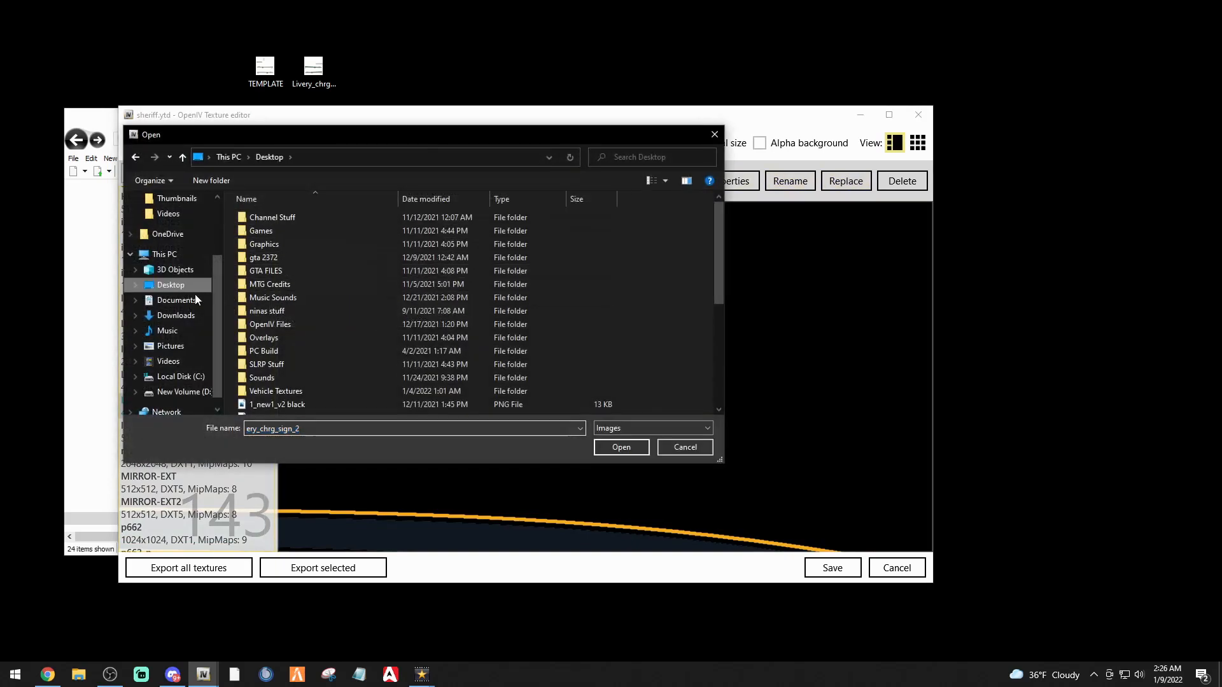
pyautogui.scroll(-5, 267, 347)
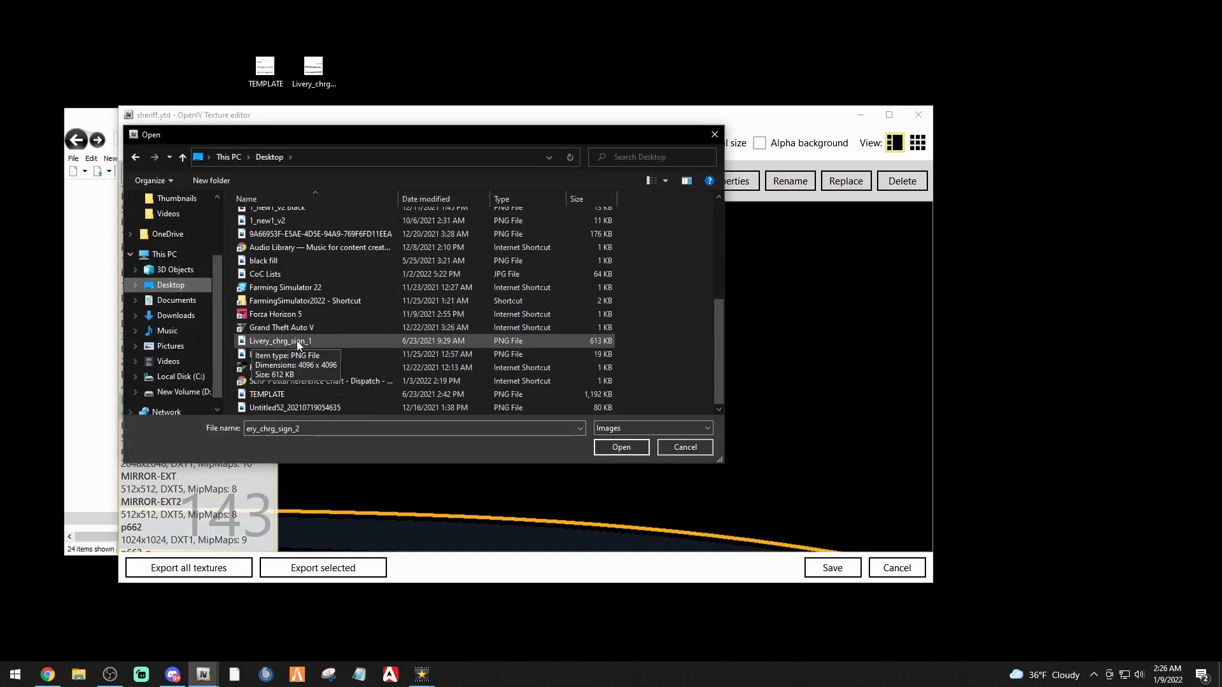
pyautogui.click(306, 344)
pyautogui.click(620, 449)
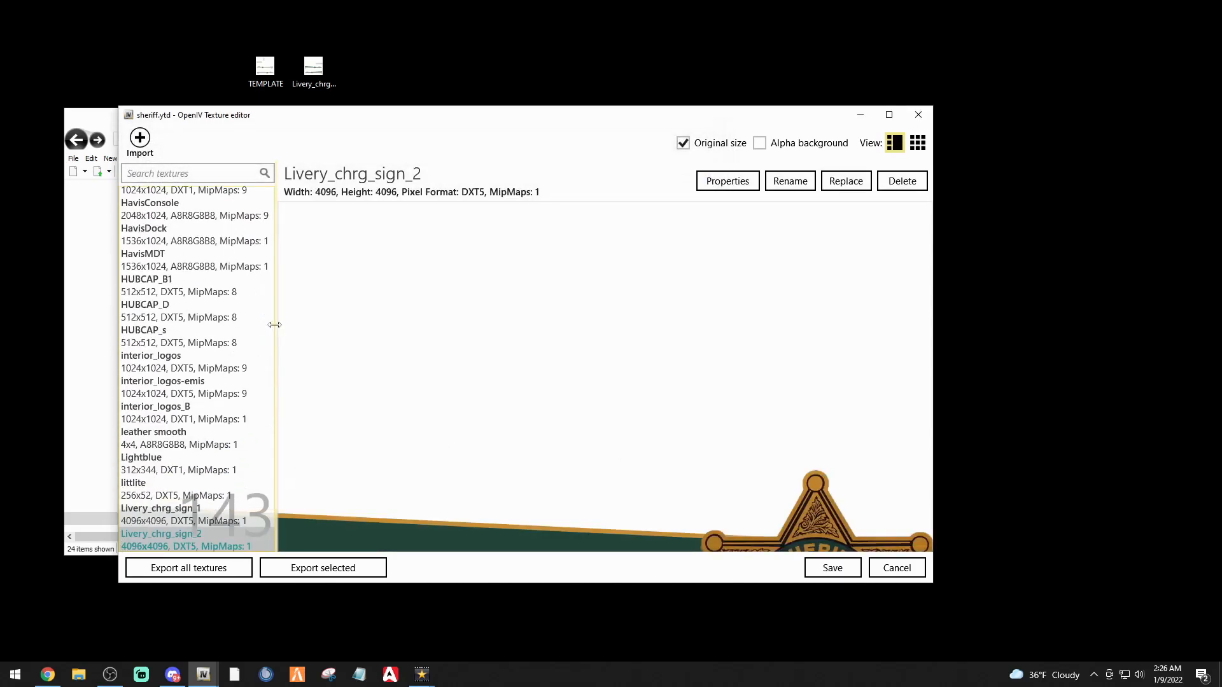
pyautogui.scroll(-4, 271, 354)
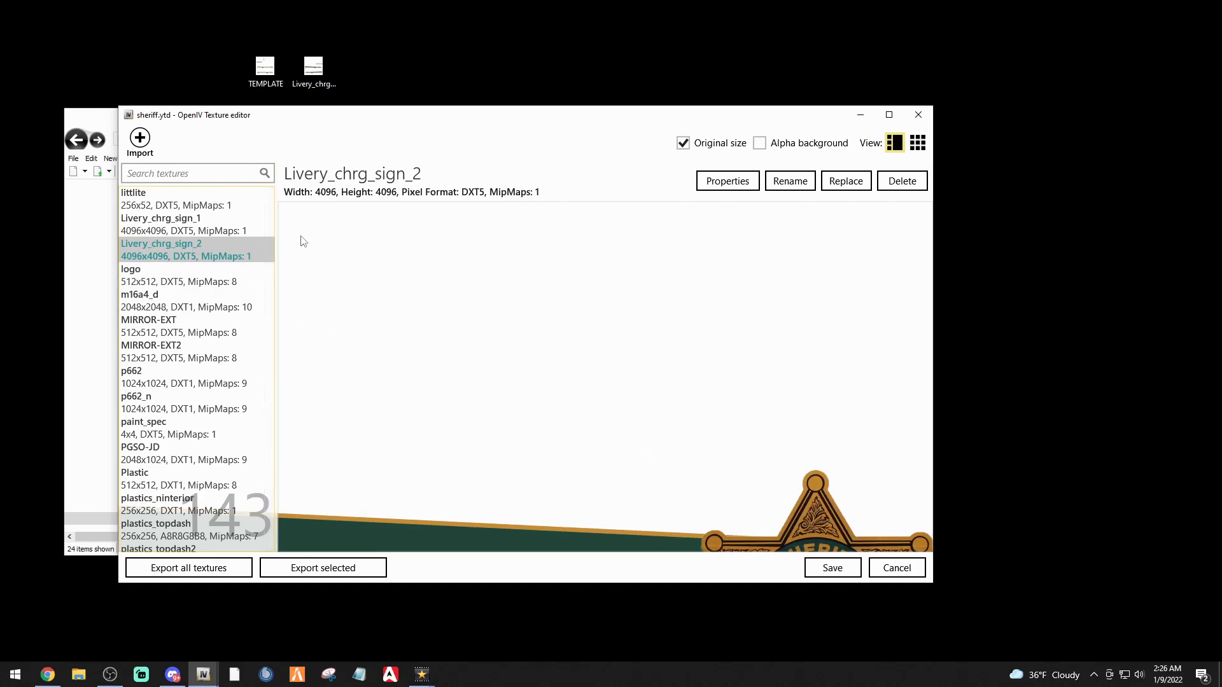
pyautogui.click(831, 566)
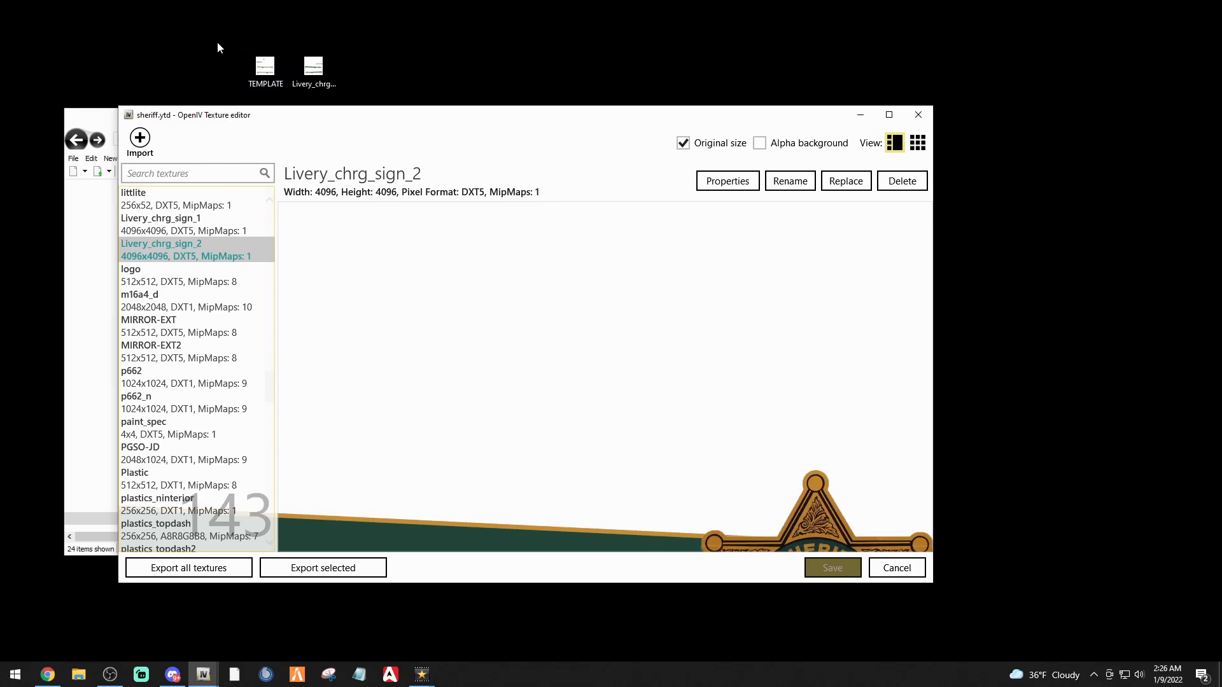
# Delete the TEMPLATE and Livery_chrg_sign_1 images from the desktop
pyautogui.moveTo(217, 34); pyautogui.dragTo(353, 89)
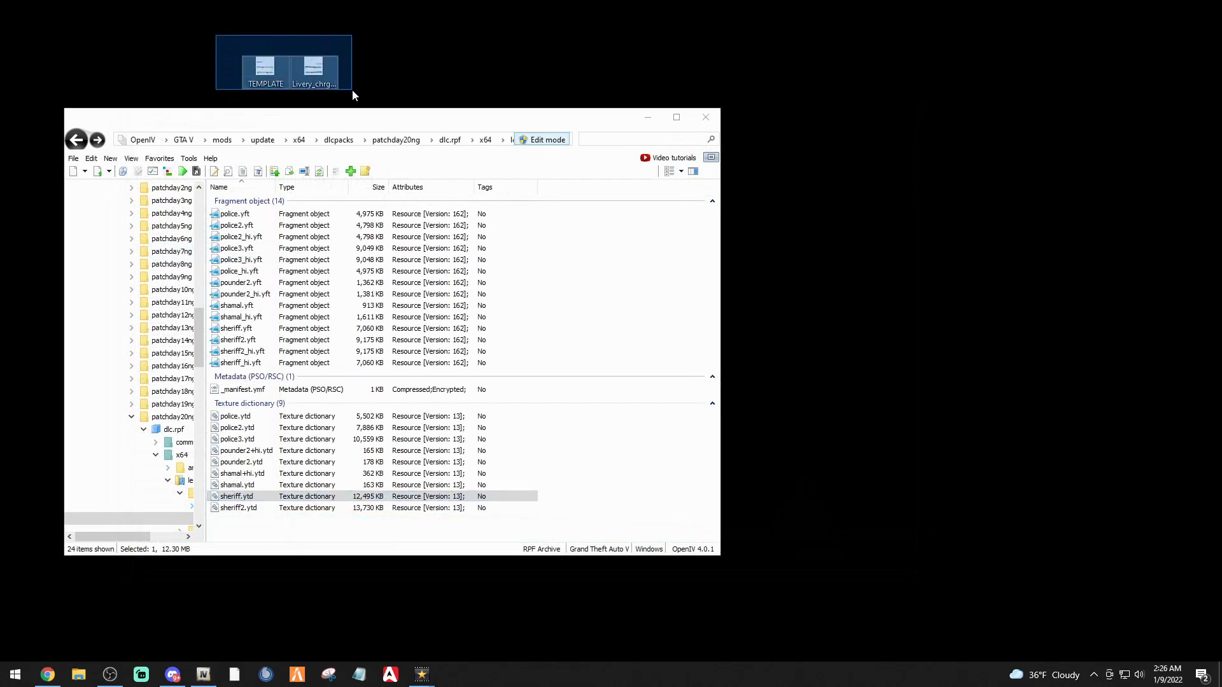
pyautogui.rightClick(310, 70)
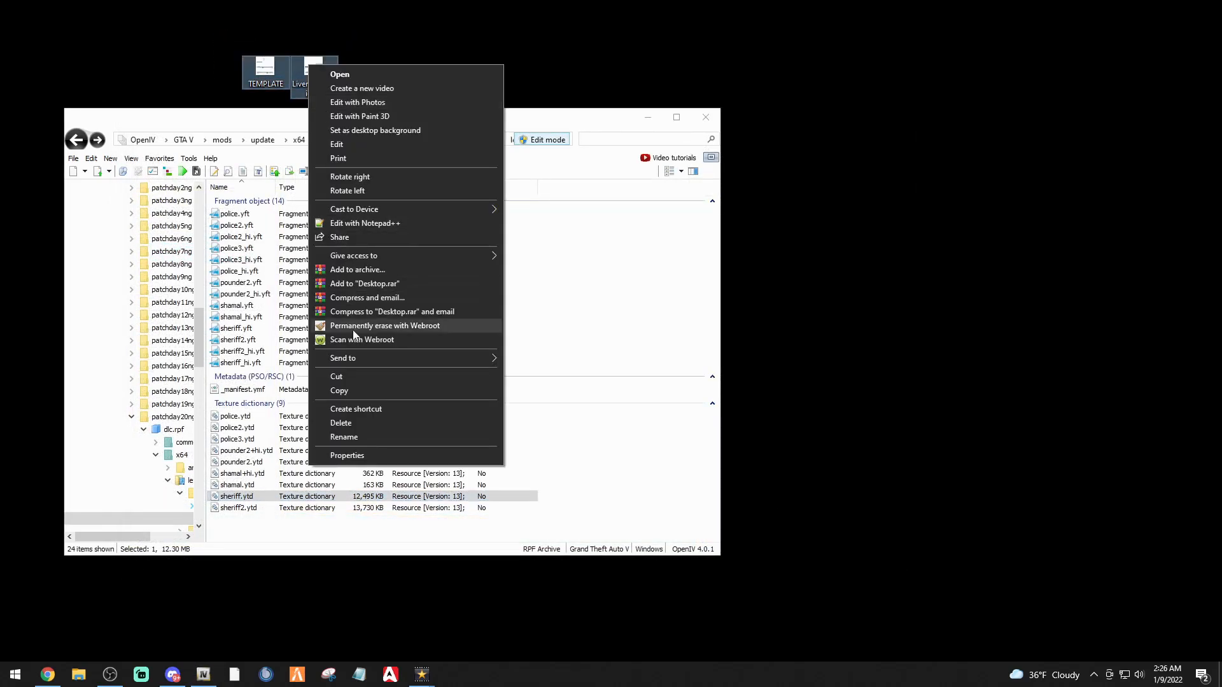
pyautogui.click(357, 425)
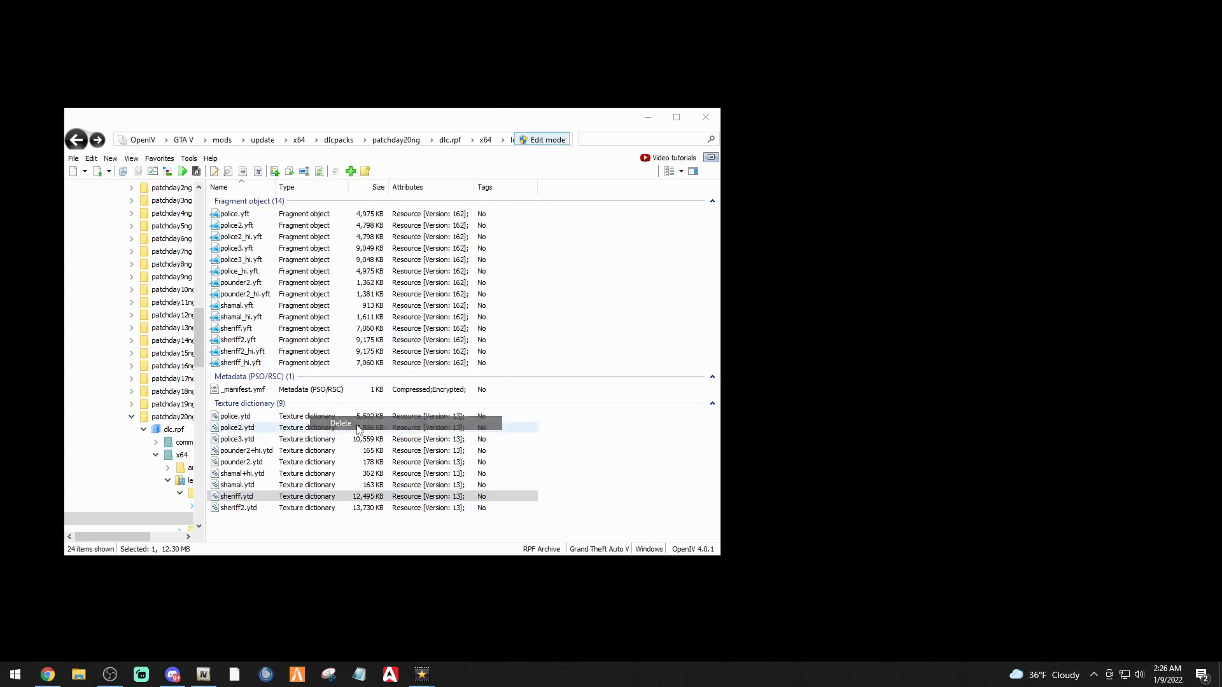
# Inspect the livery on sheriff_hi.yft in the model viewer, then close the viewer and OpenIV
pyautogui.click(233, 363)
pyautogui.doubleClick(233, 362)
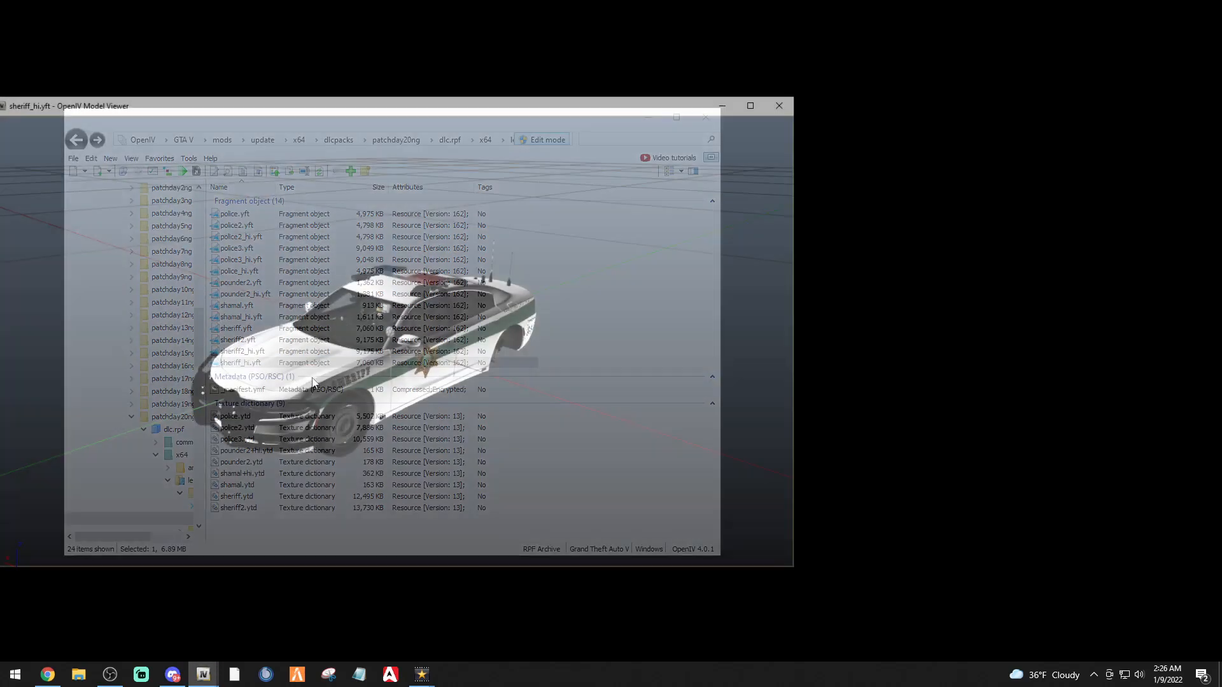
pyautogui.moveTo(768, 408); pyautogui.dragTo(794, 94)
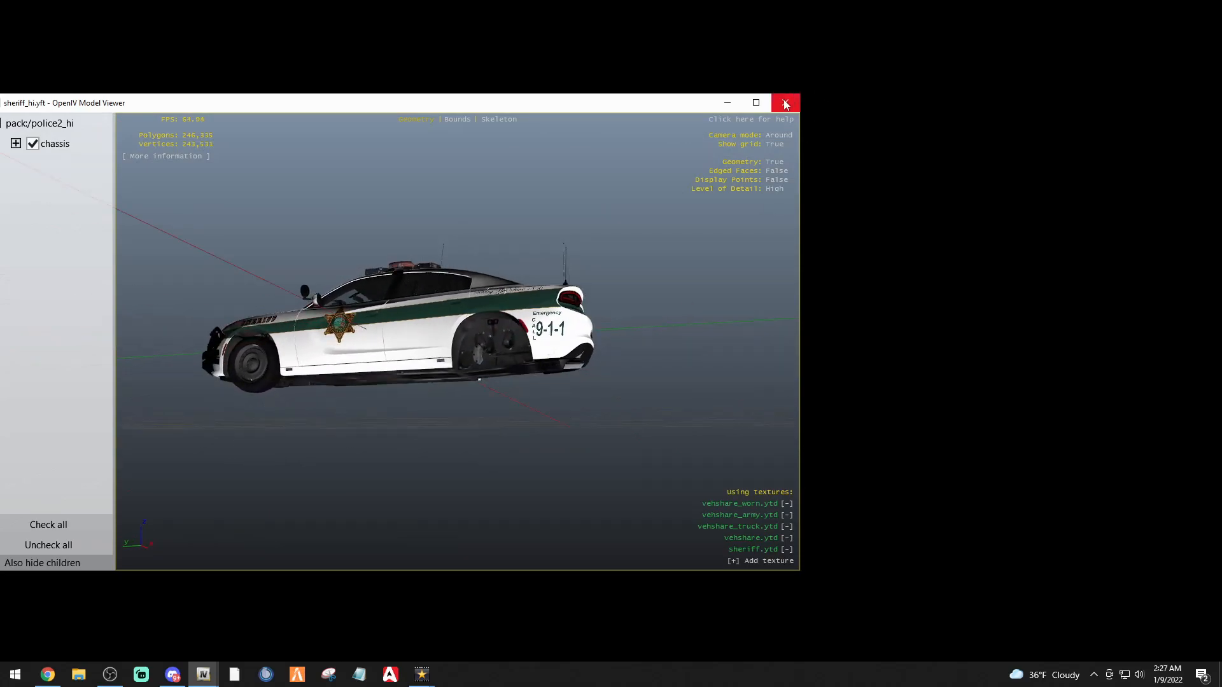
pyautogui.click(785, 104)
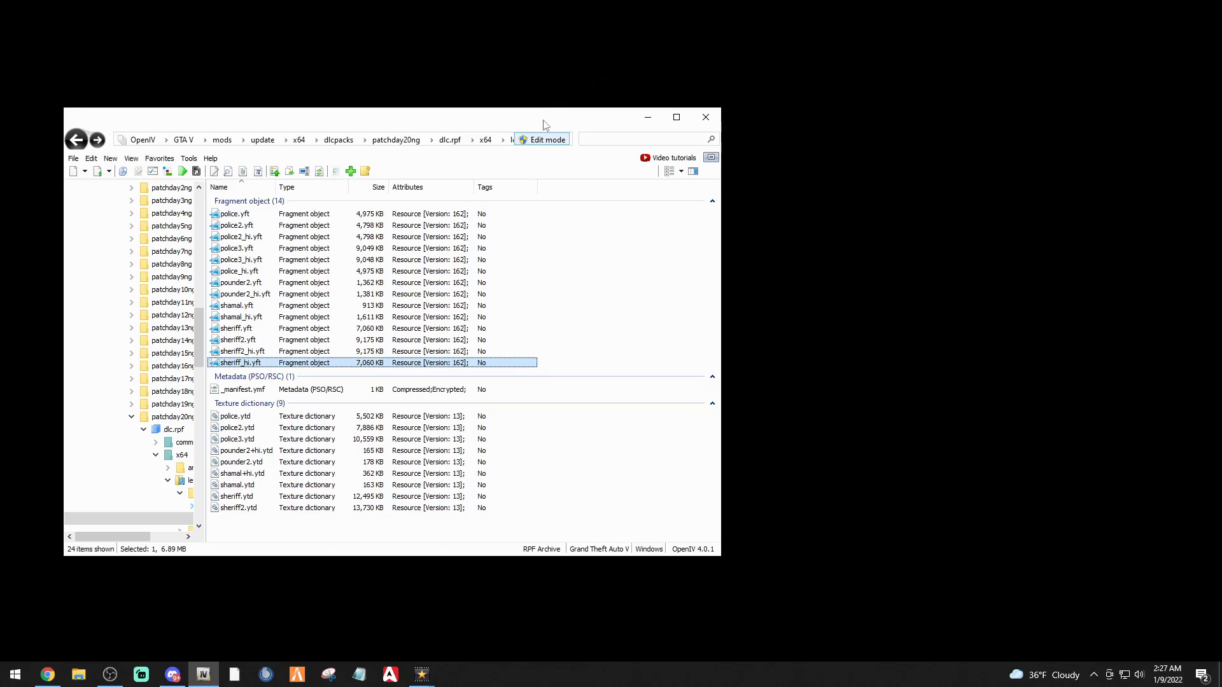
pyautogui.click(705, 117)
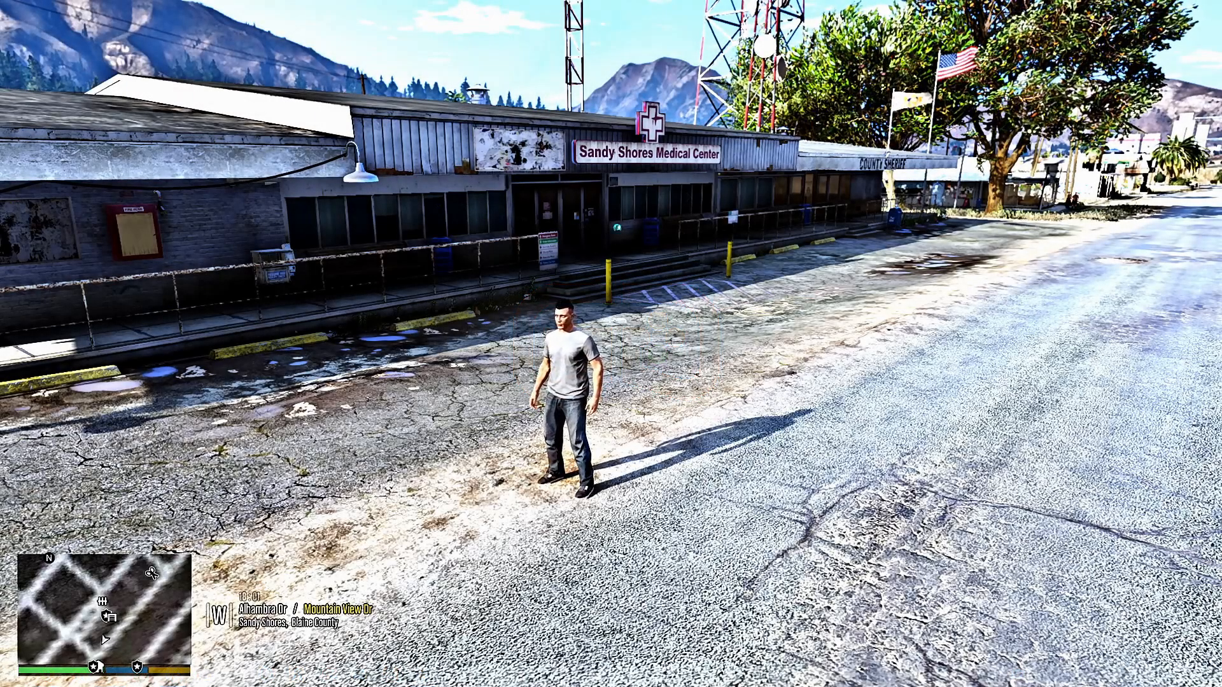
# In GTA V, bring up the trainer's list of Emergency vehicles available for spawning
pyautogui.press('F3')
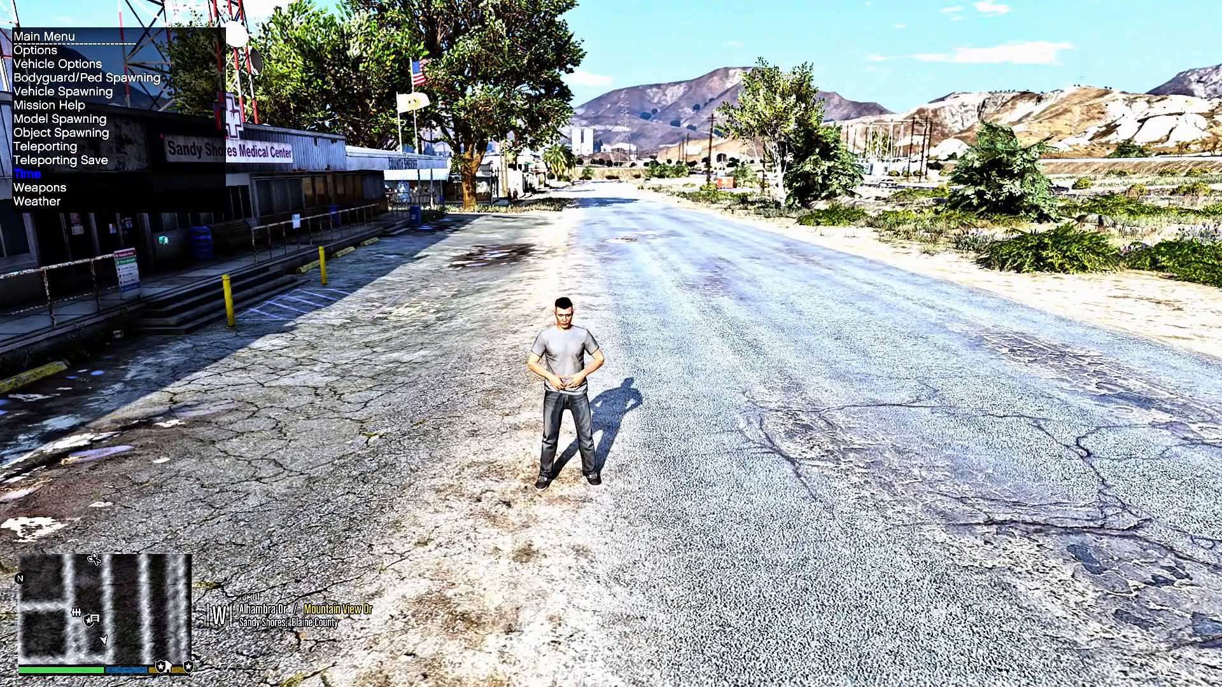
pyautogui.press('Down')
pyautogui.press('Down')
pyautogui.press('Down')
pyautogui.press('Down')
pyautogui.press('Down')
pyautogui.press('Down')
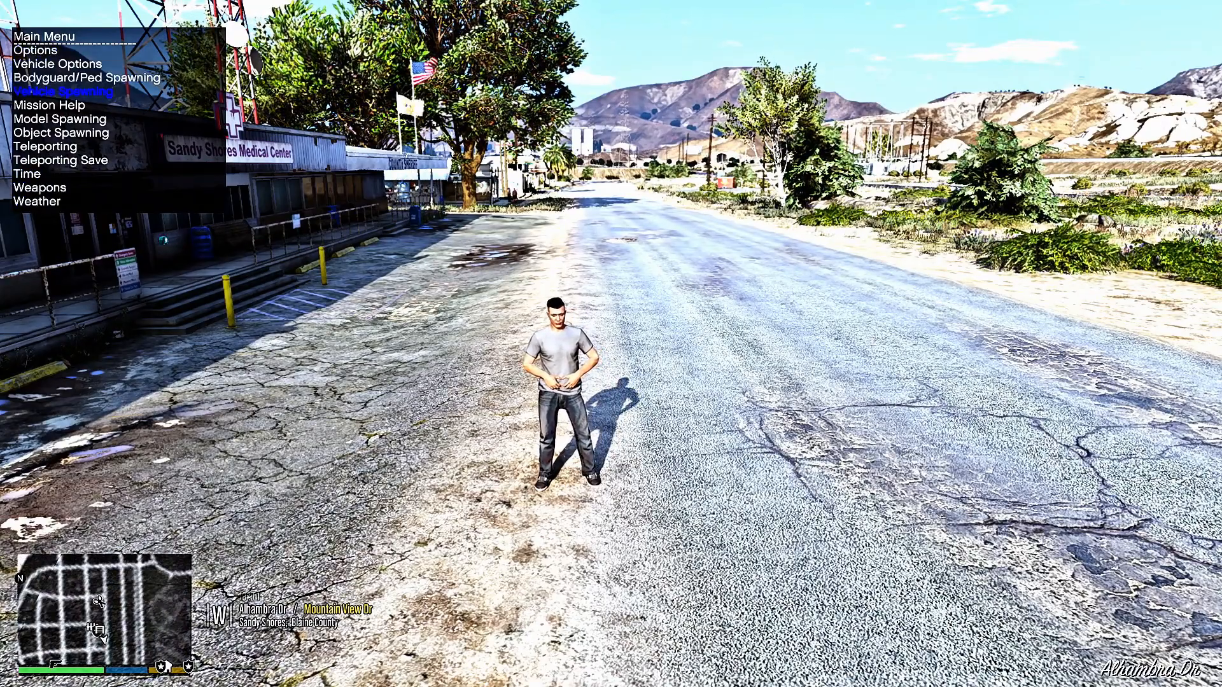
pyautogui.press('Return')
pyautogui.press('Down')
pyautogui.press('Down')
pyautogui.press('Down')
pyautogui.press('Down')
pyautogui.press('Down')
pyautogui.press('Return')
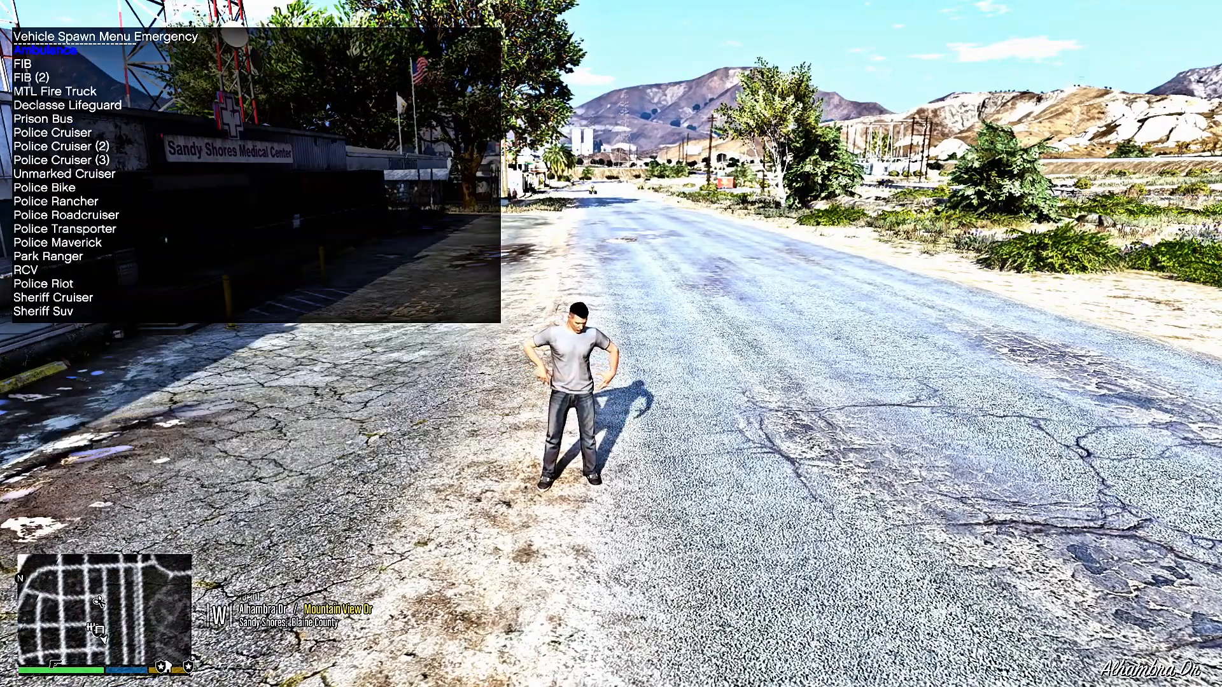
# Spawn the Sheriff Cruiser in front of the Sandy Shores Medical Center
pyautogui.press('Up')
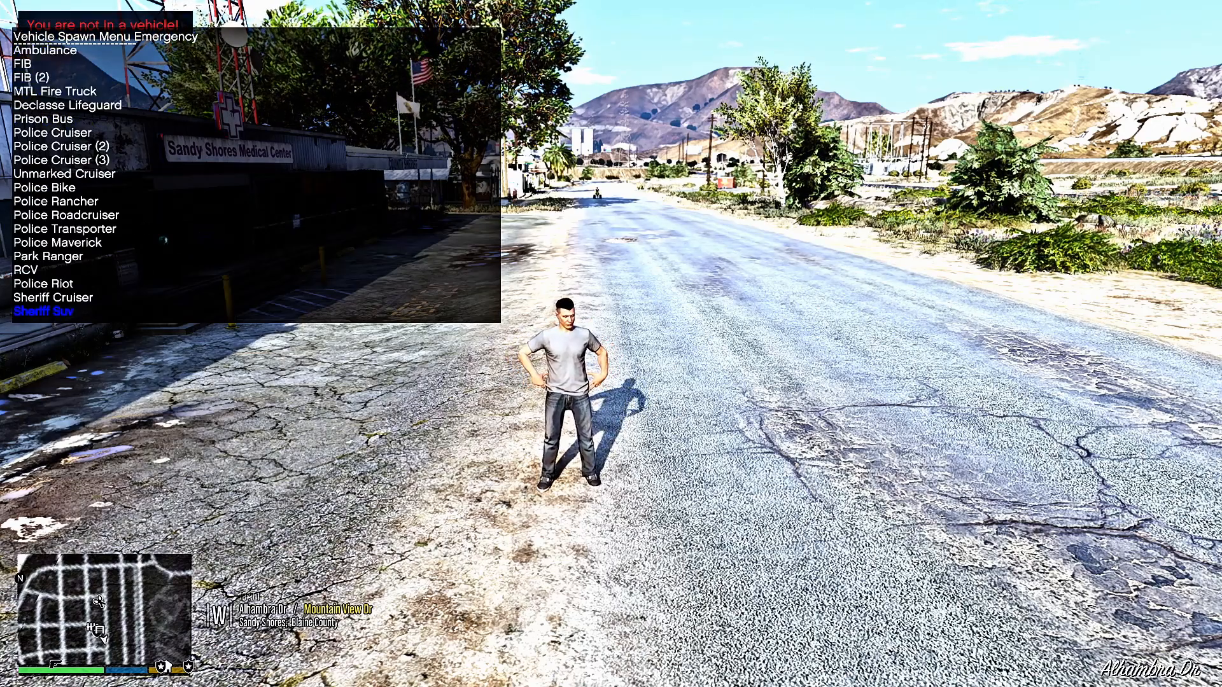
pyautogui.press('Up')
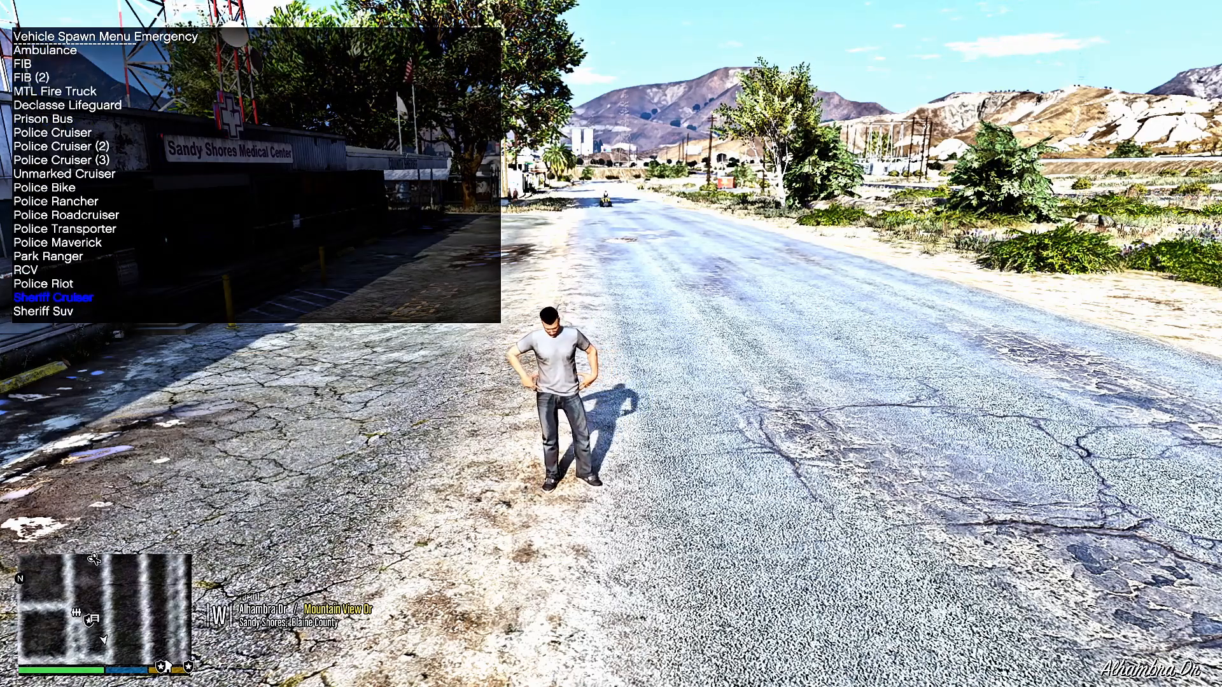
pyautogui.press('a')
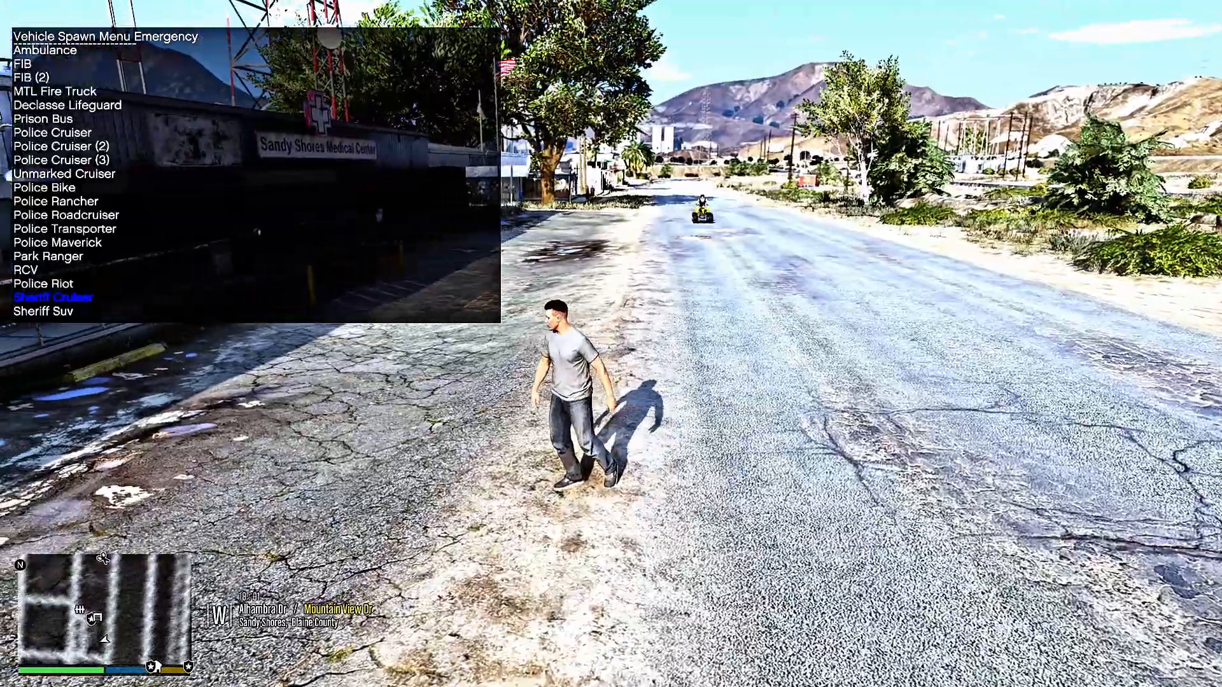
pyautogui.press('Return')
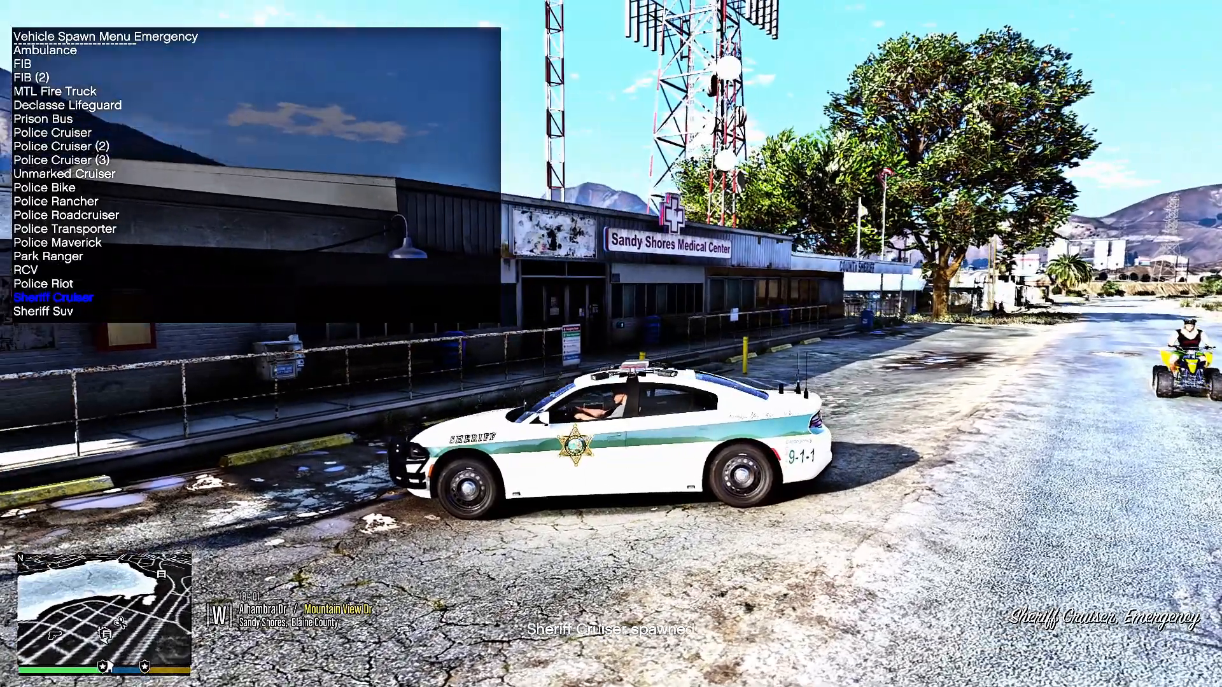
# Spawn the Sheriff SUV beside the cruiser and close the trainer
pyautogui.press('Down')
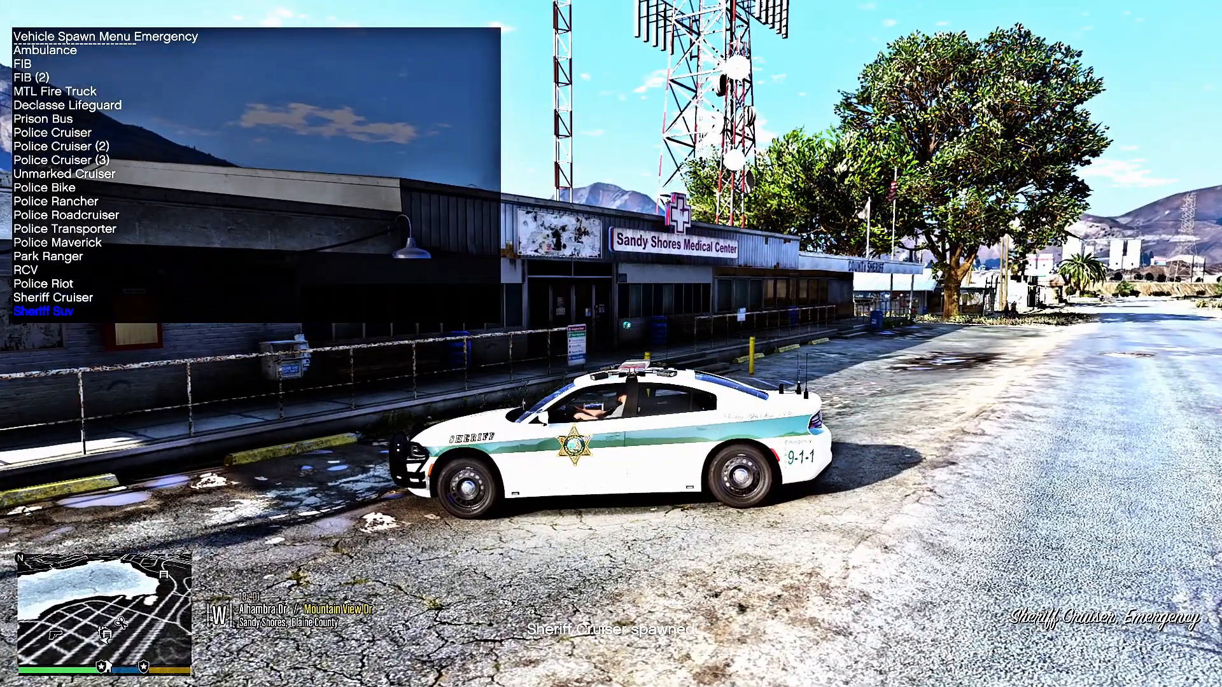
pyautogui.press('Return')
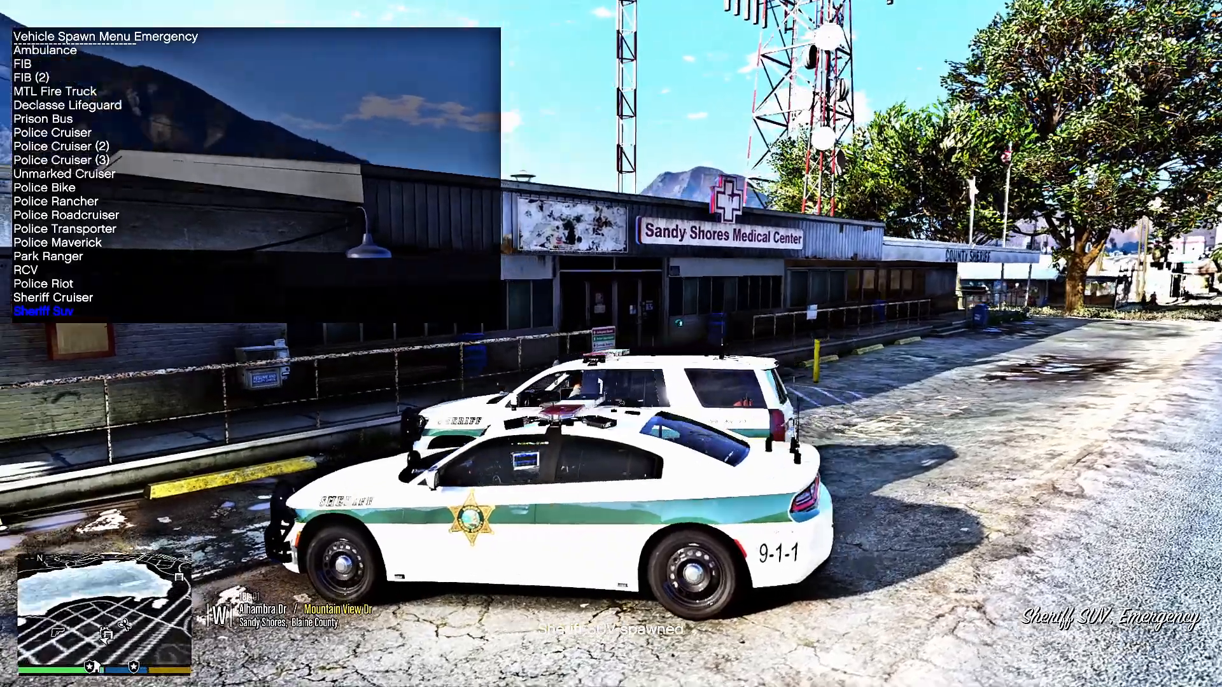
pyautogui.press('BackSpace')
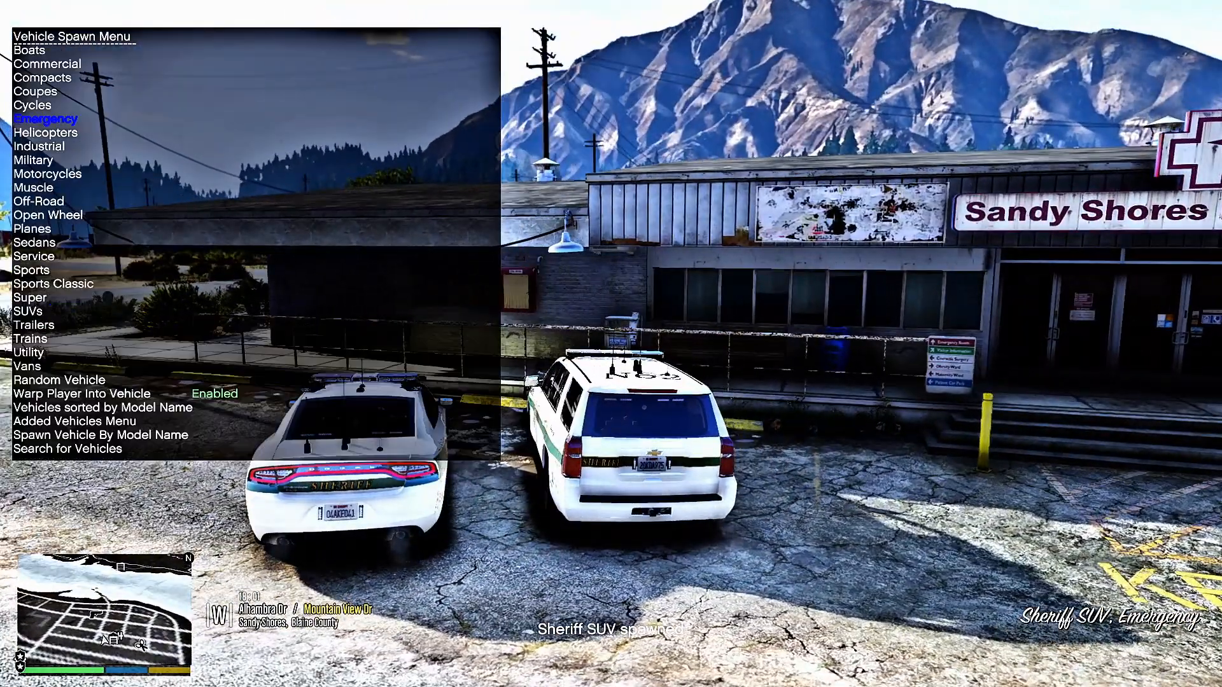
pyautogui.press('BackSpace')
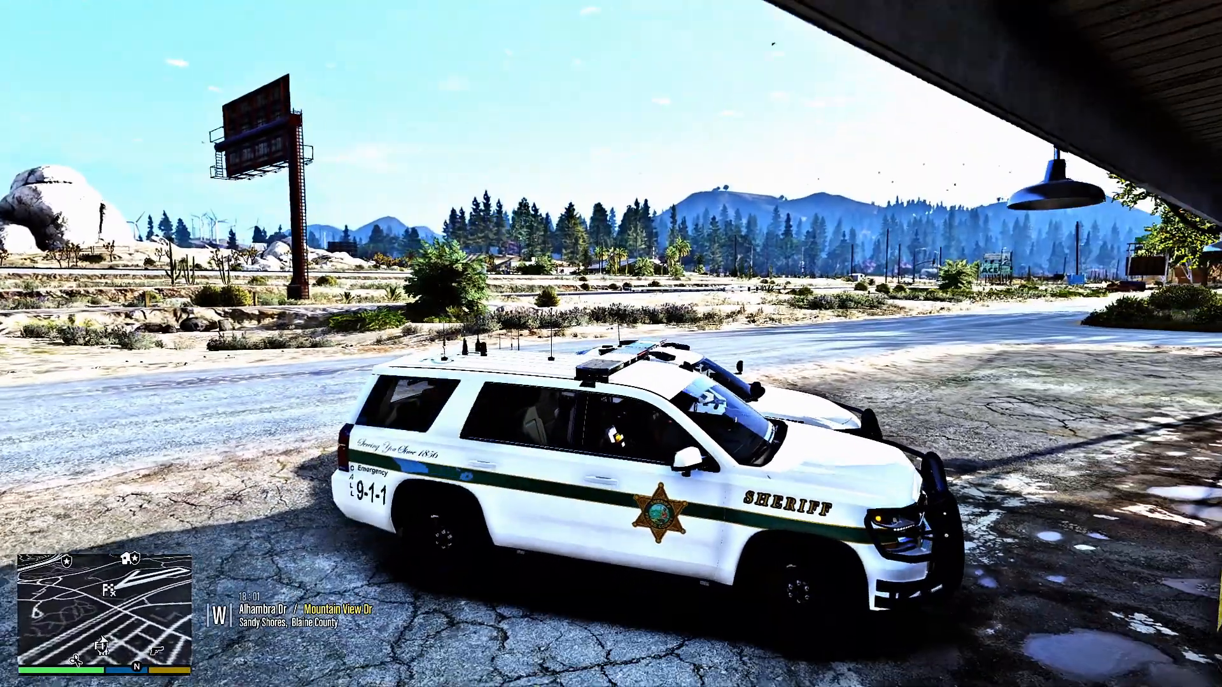
# Set the Sheriff SUV's window tint to Pure Black in the trainer's vehicle mods, then close the trainer
pyautogui.press('F3')
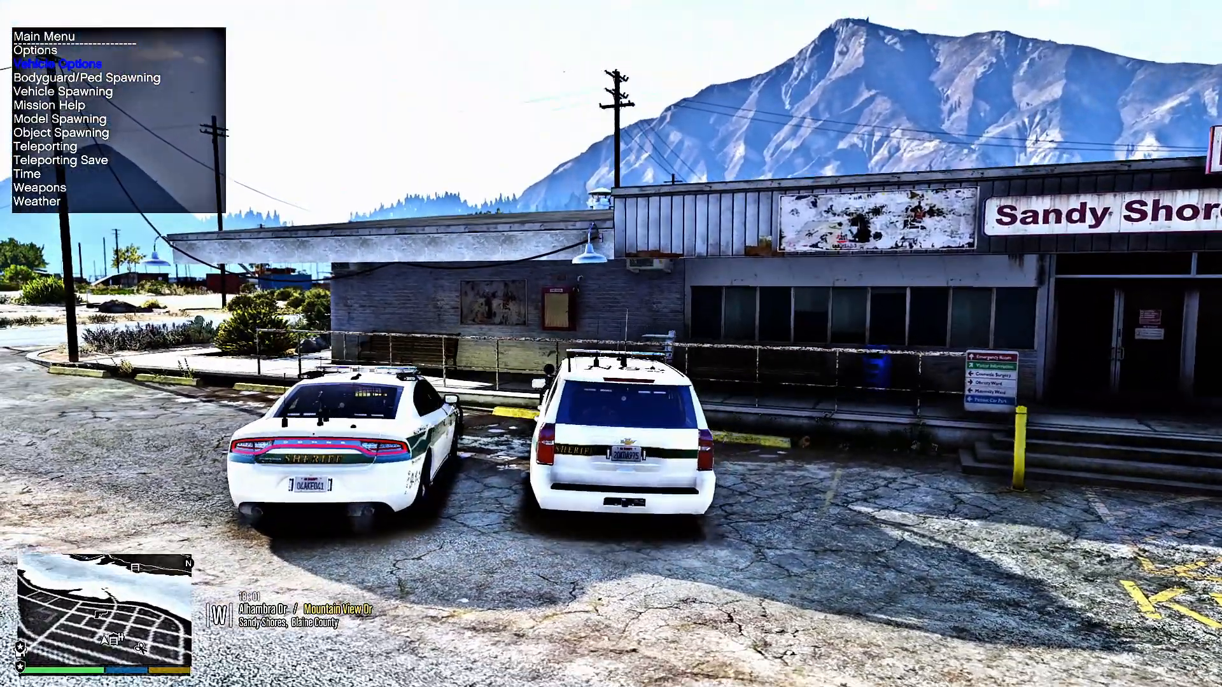
pyautogui.press('Return')
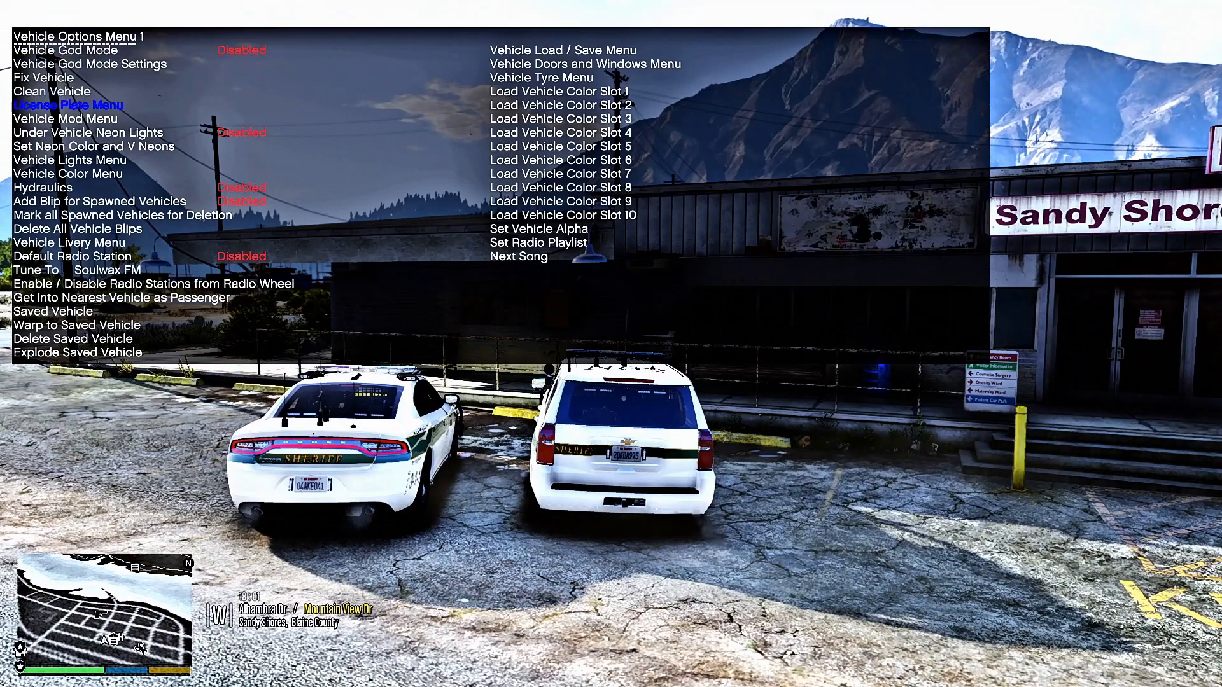
pyautogui.press('Down')
pyautogui.press('Return')
pyautogui.press('Up')
pyautogui.press('Up')
pyautogui.press('Up')
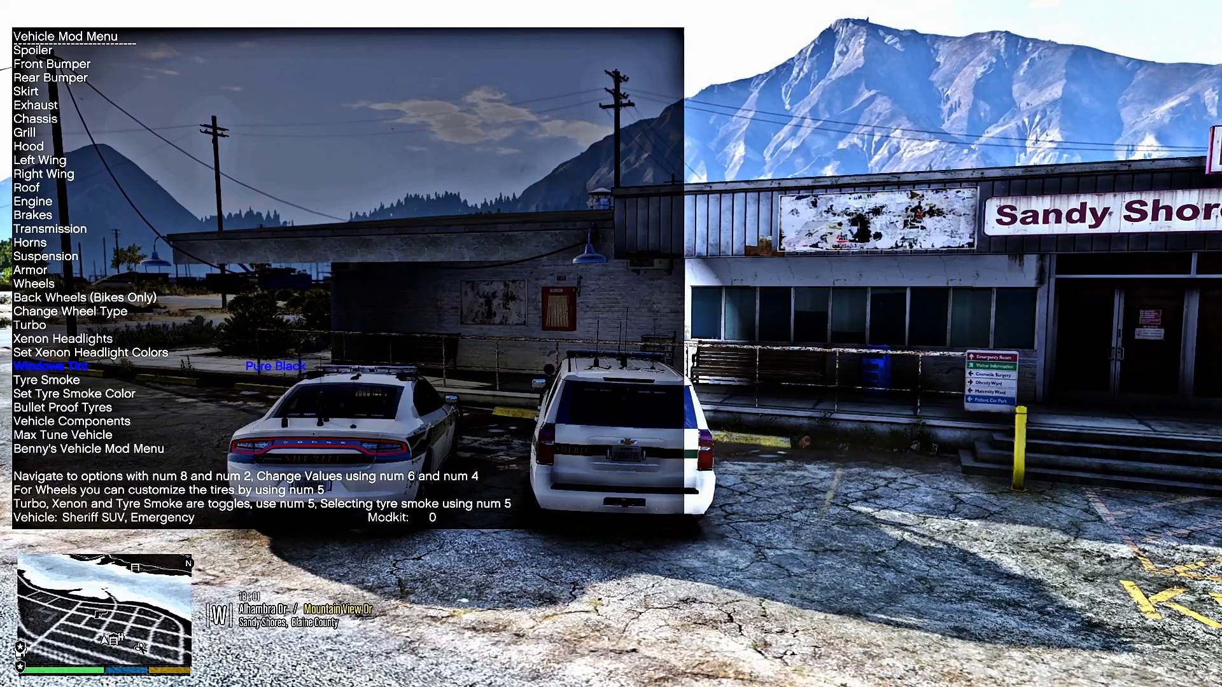
pyautogui.press('BackSpace')
pyautogui.press('BackSpace')
pyautogui.press('BackSpace')
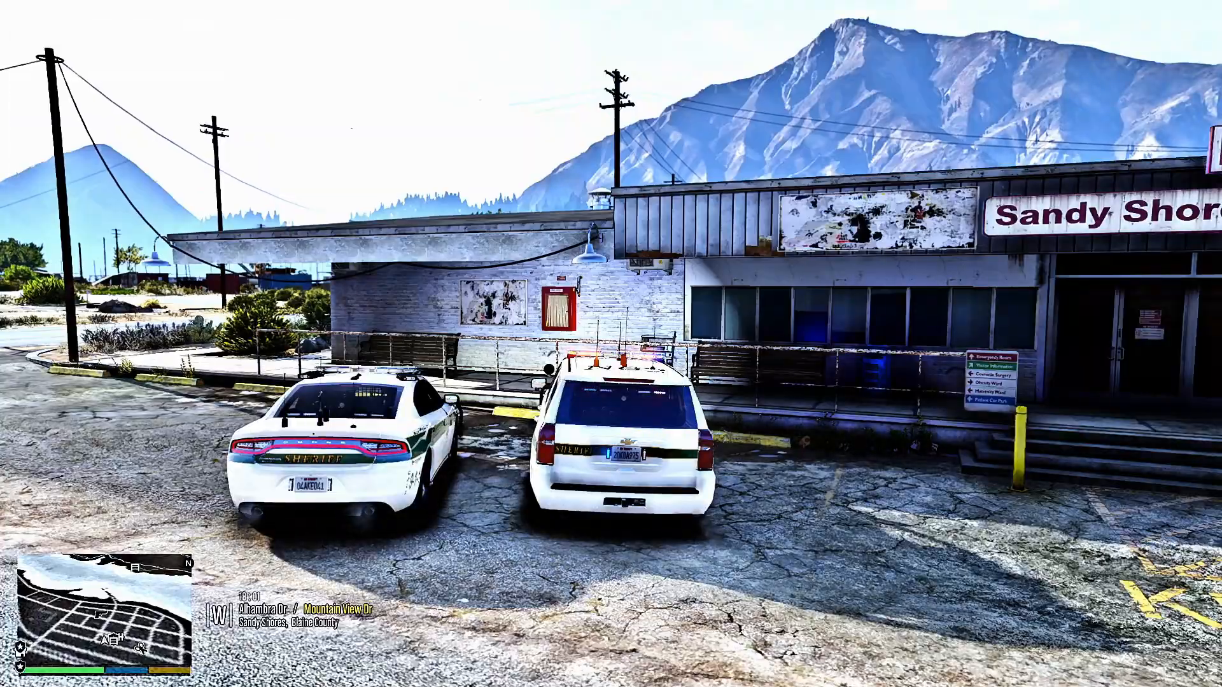
# Activate the Sheriff SUV's emergency lights and back it out of the parking area onto the road
pyautogui.press('j')
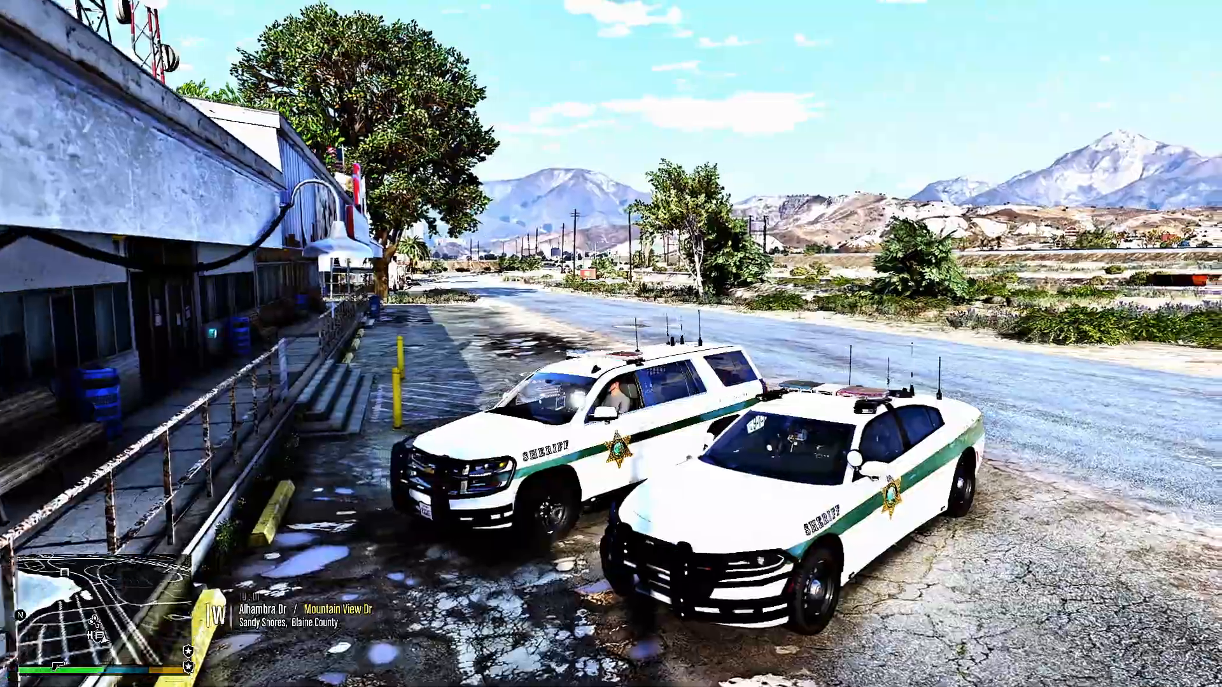
pyautogui.press('s')
pyautogui.press('d')
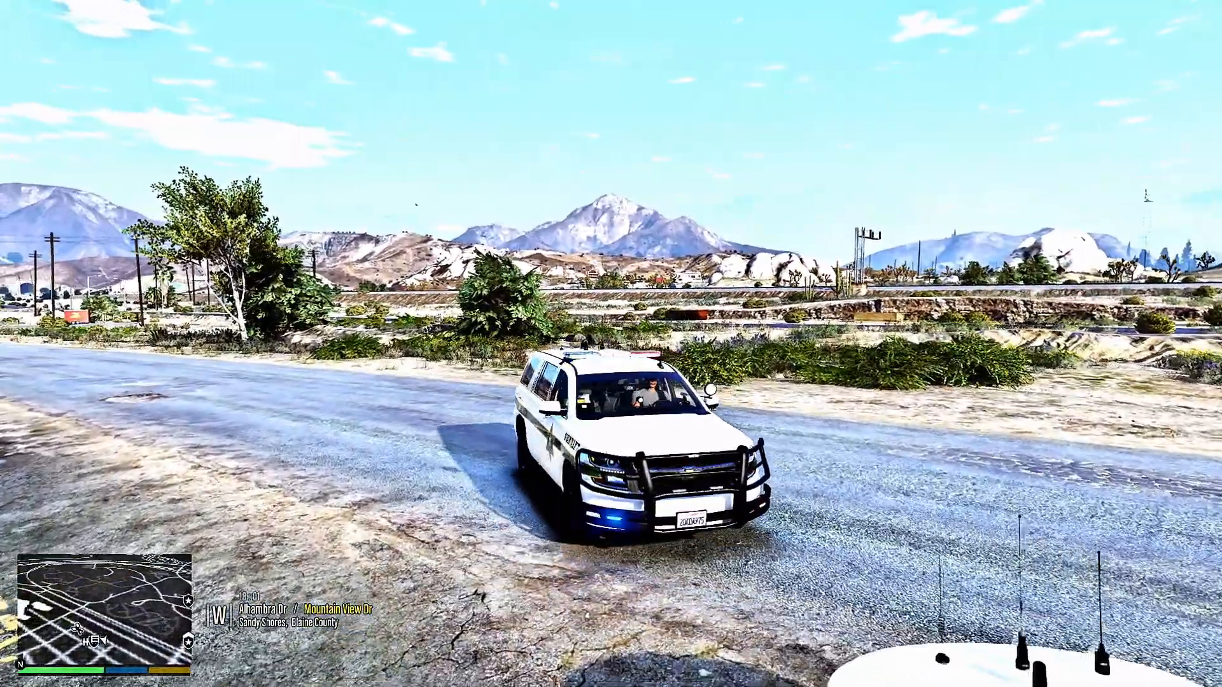
pyautogui.press('w')
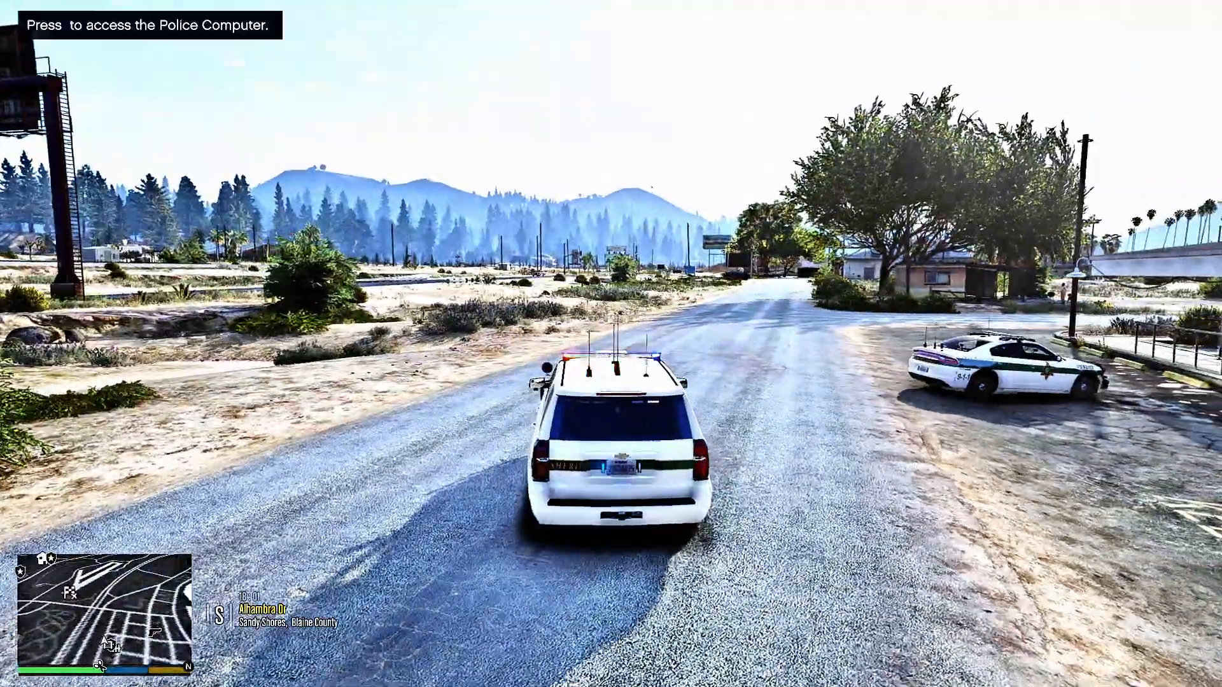
# Drive the Sheriff SUV along Alhambra Dr past Mountain View Dr with its emergency lights running
pyautogui.press('d')
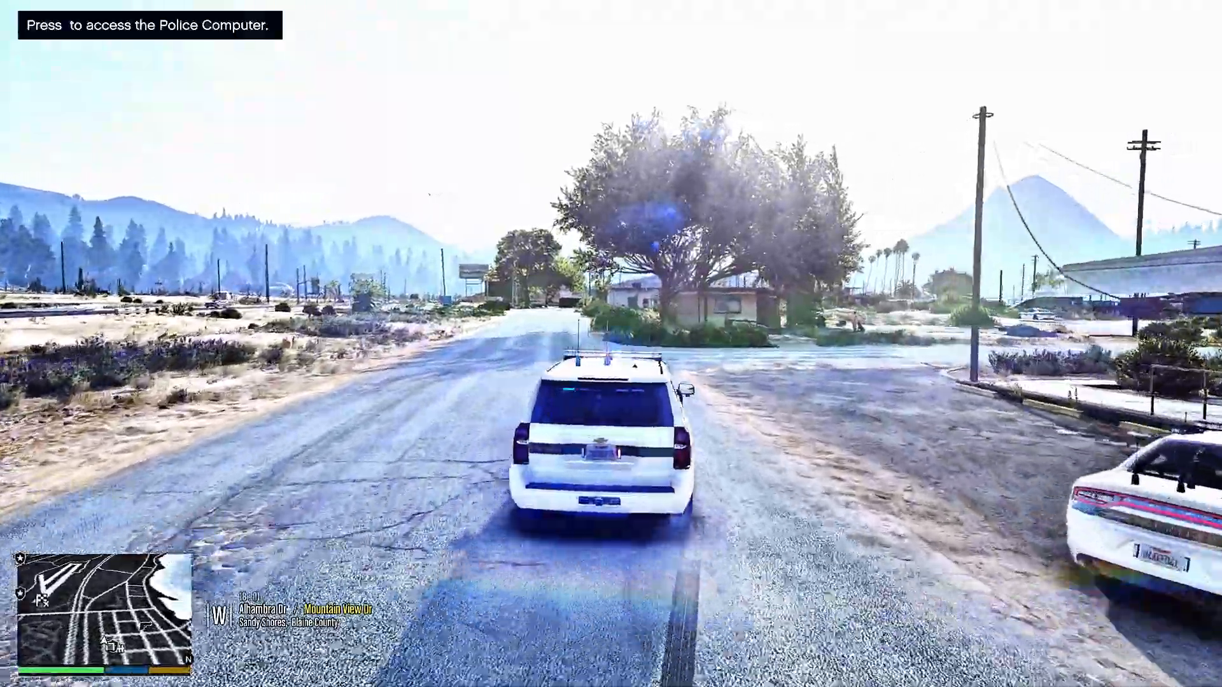
pyautogui.press('a')
pyautogui.press('d')
pyautogui.press('a')
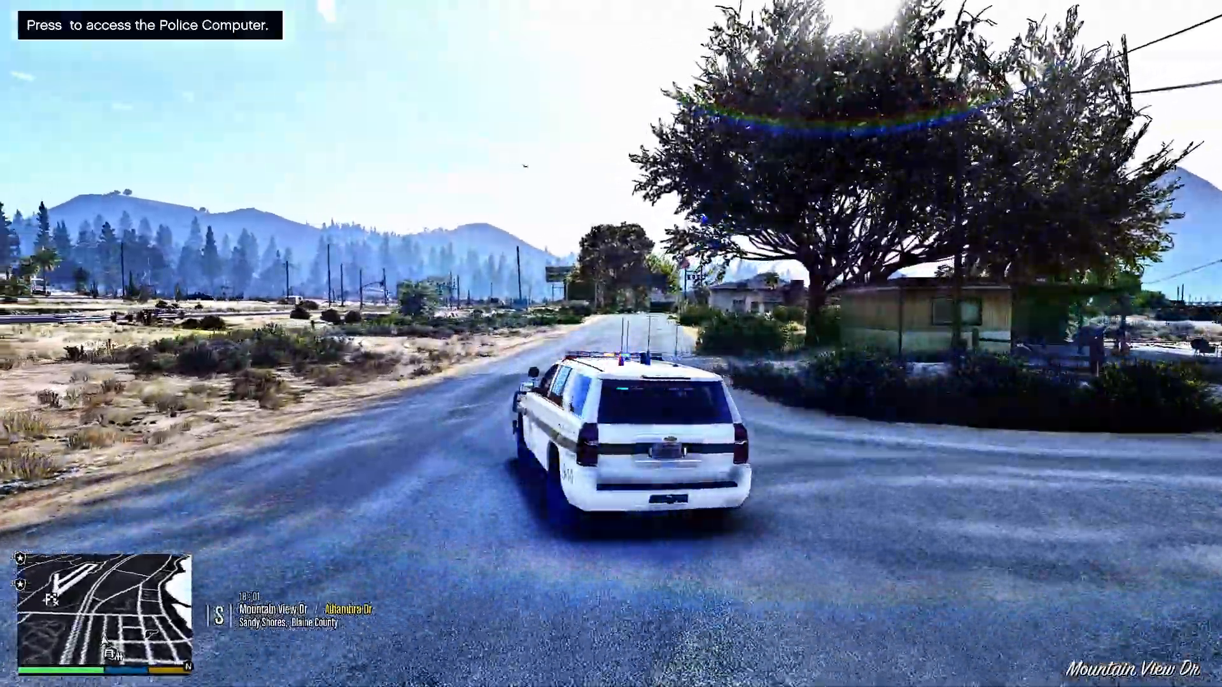
pyautogui.press('d')
pyautogui.press('a')
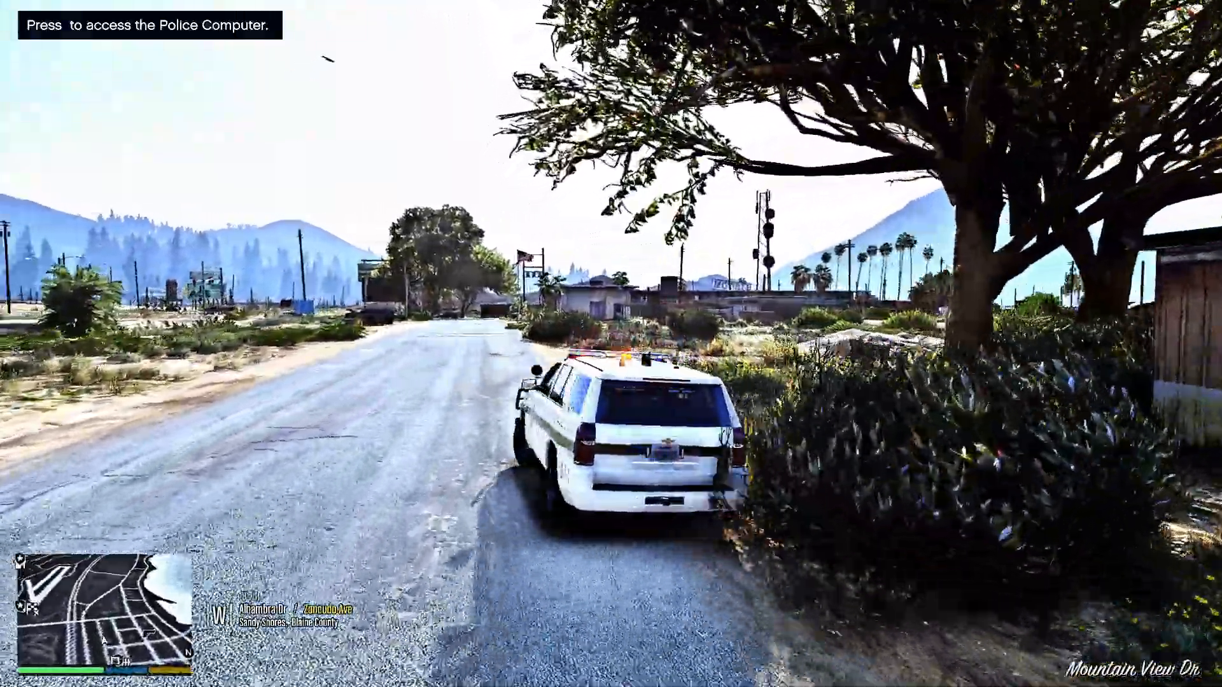
pyautogui.press('d')
pyautogui.press('a')
pyautogui.press('d')
pyautogui.press('a')
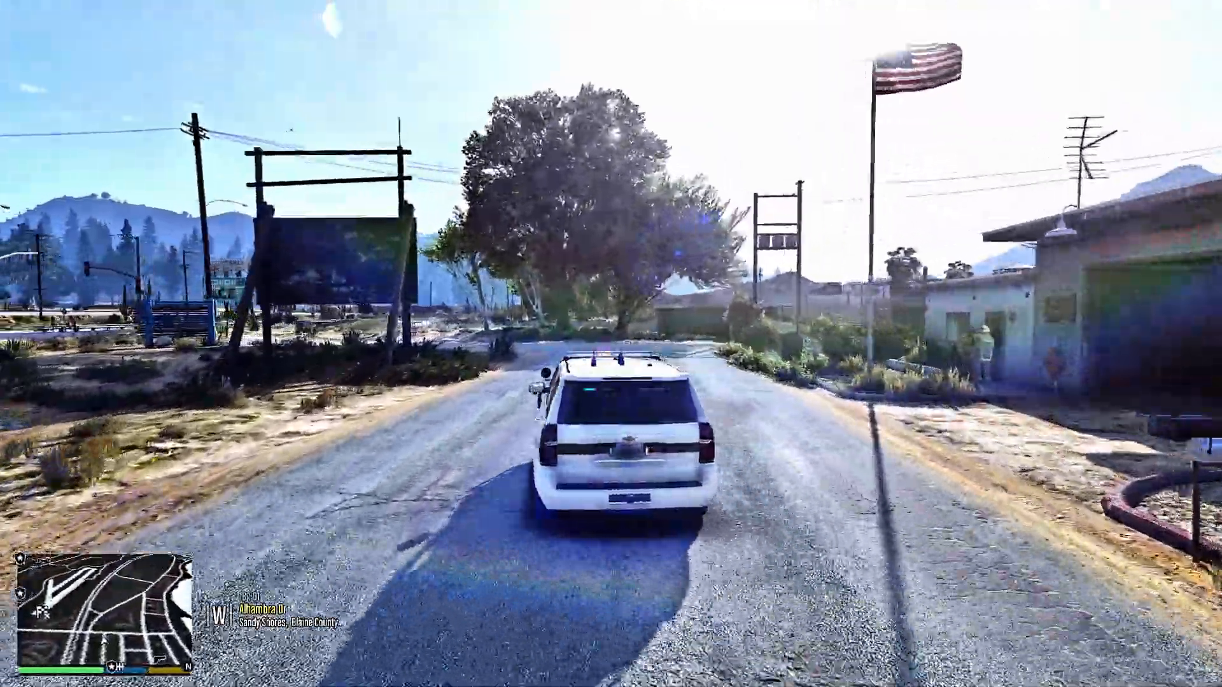
# Check the Sheriff SUV's dashboard, radar unit and laptop from the first-person view near Alhambra Dr and Panorama Dr
pyautogui.press('d')
pyautogui.press('a')
pyautogui.press('v')
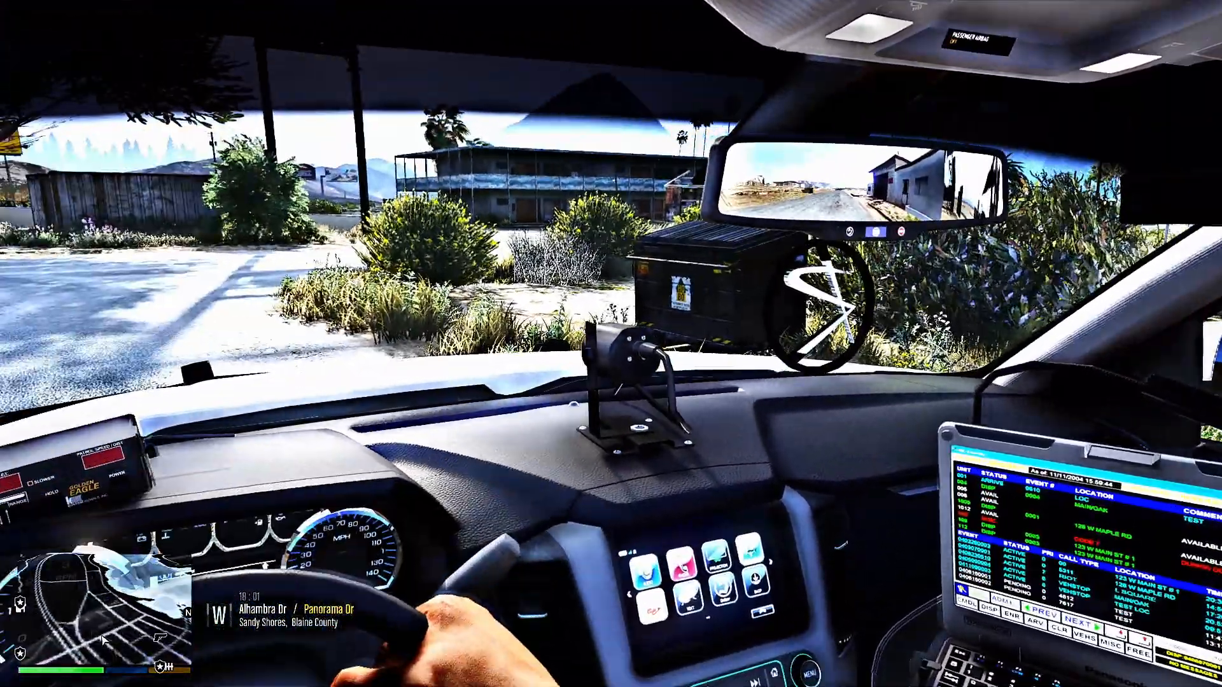
pyautogui.press('v')
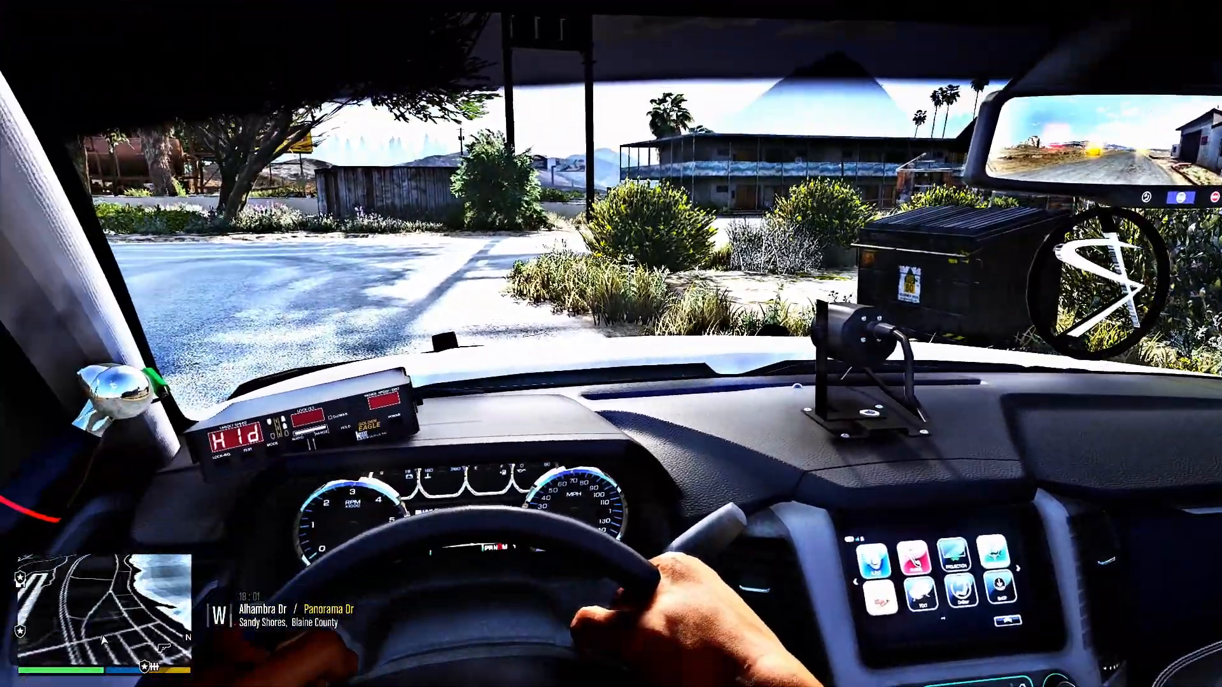
# Turn the Sheriff SUV around at Alhambra Dr and Panorama Dr so it faces east, using the exterior view
pyautogui.press('w')
pyautogui.press('a')
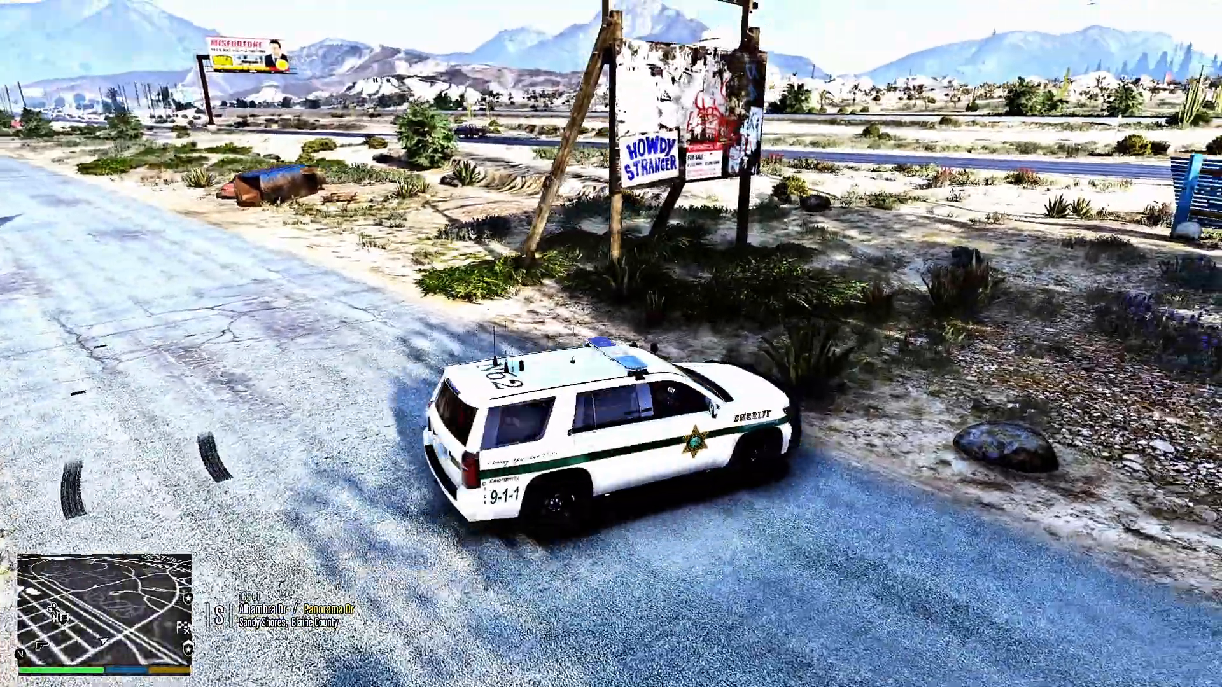
pyautogui.press('w')
pyautogui.press('a')
pyautogui.press('s')
pyautogui.press('s')
pyautogui.press('d')
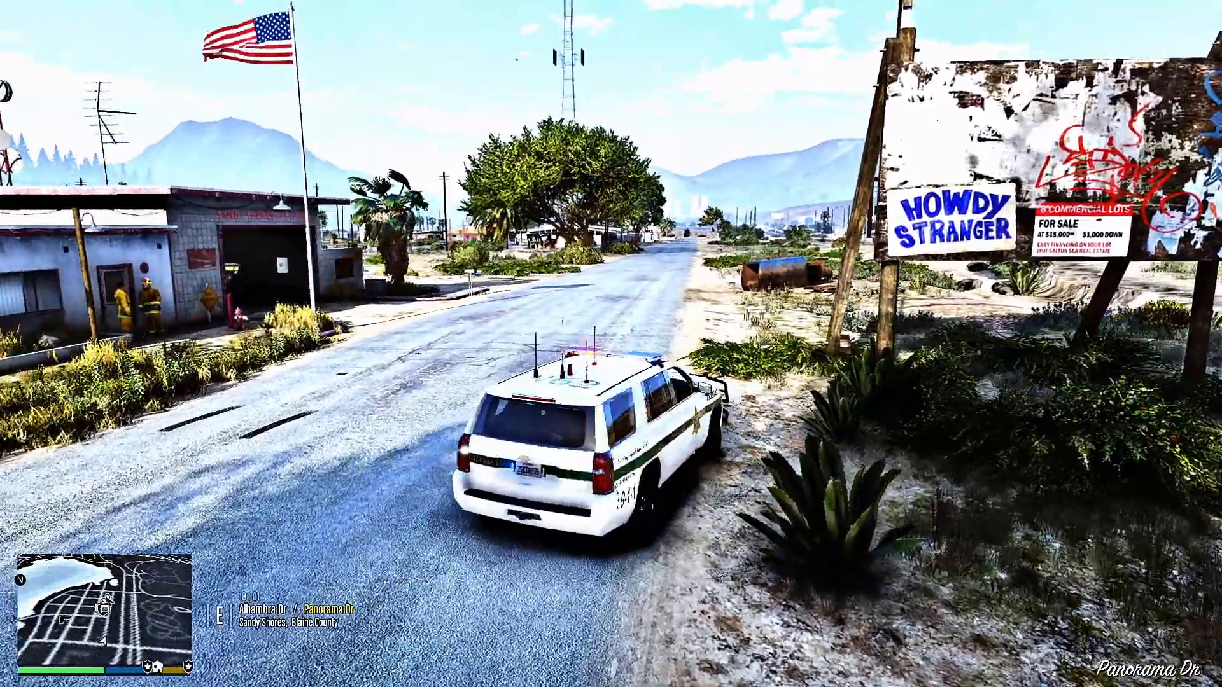
# Drive the Sheriff SUV east along Alhambra Dr to the Mountain View Dr junction
pyautogui.press('w')
pyautogui.press('d')
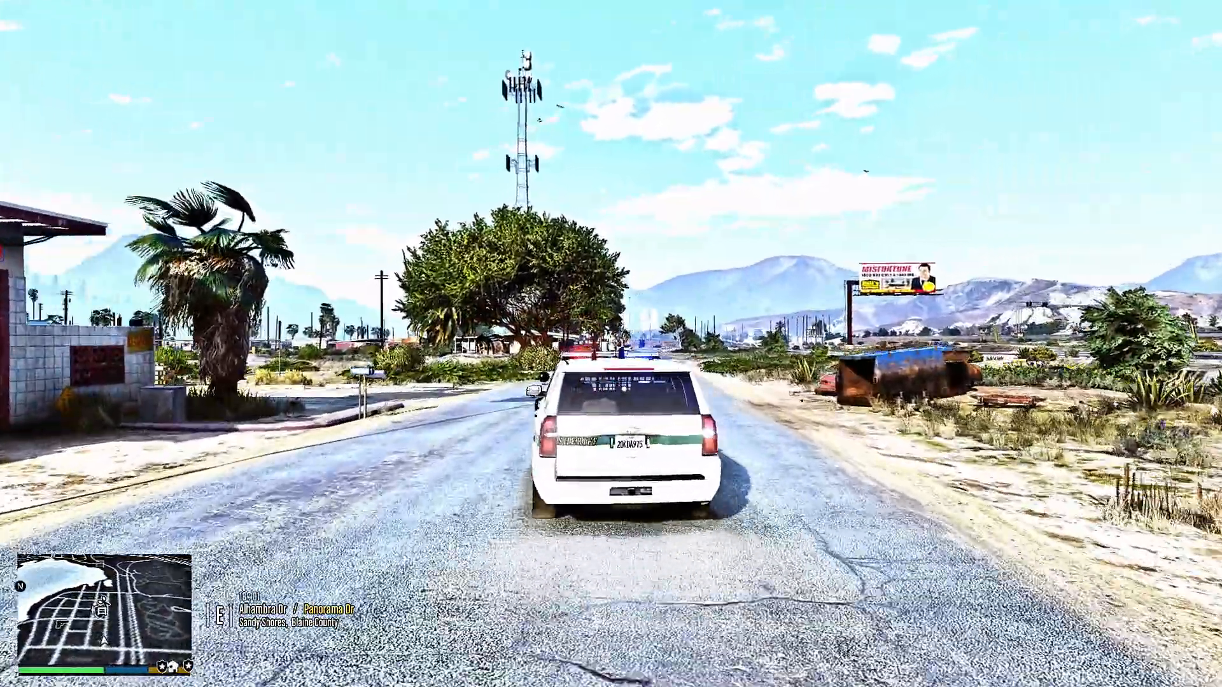
pyautogui.press('w')
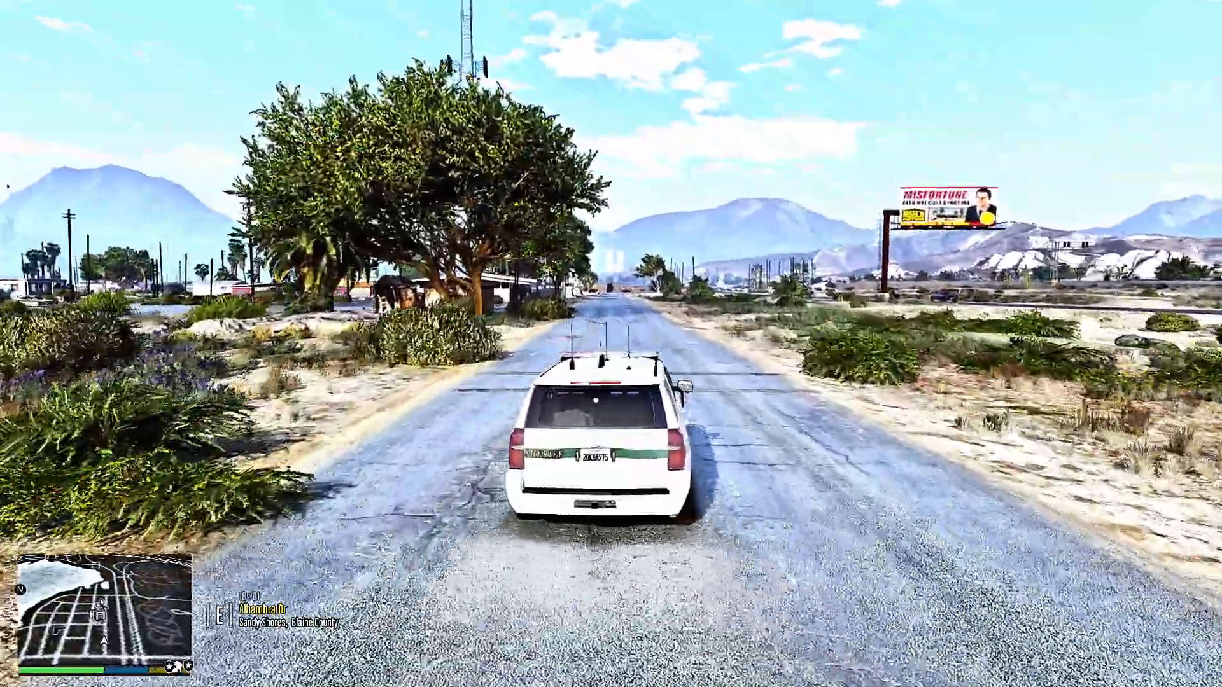
pyautogui.press('w')
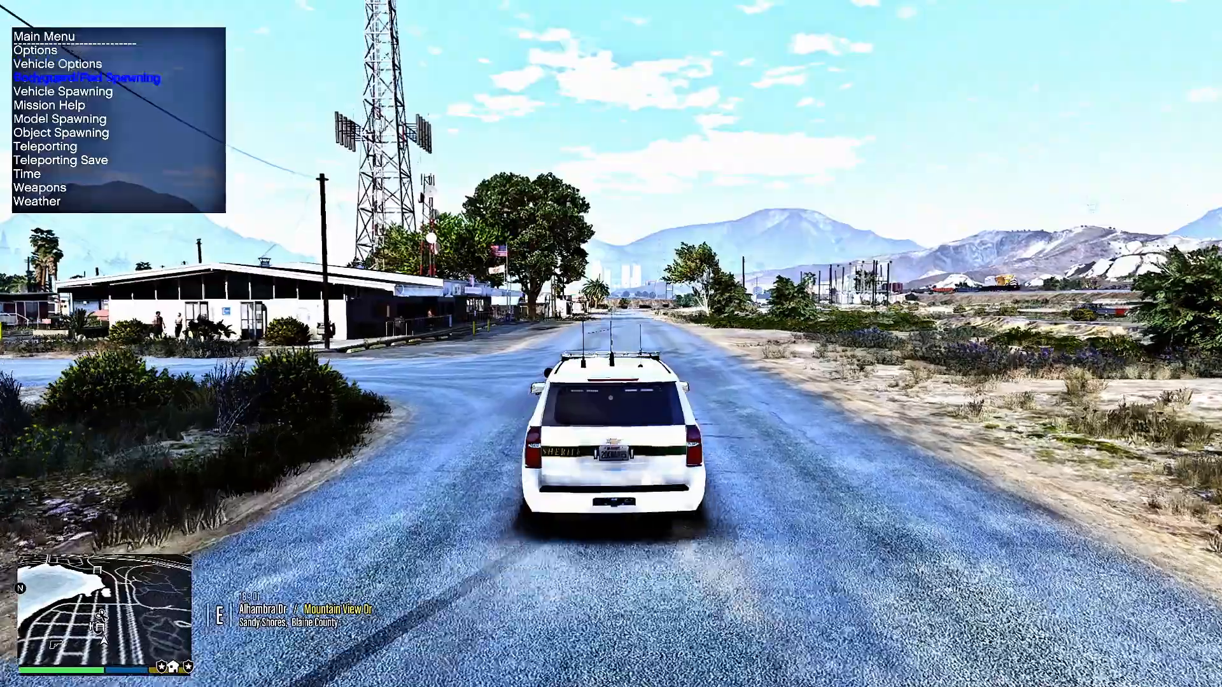
# Spawn the Sheriff Cruiser from the trainer's emergency vehicles beside the SUV and close the trainer
pyautogui.press('Return')
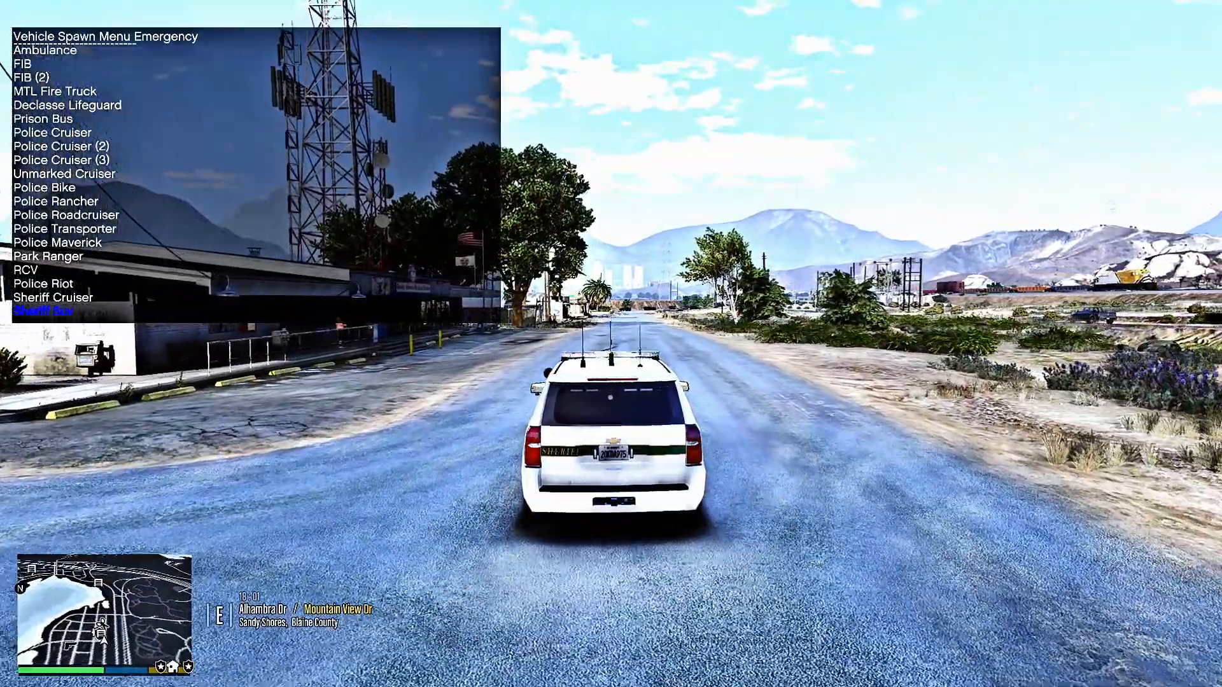
pyautogui.press('Return')
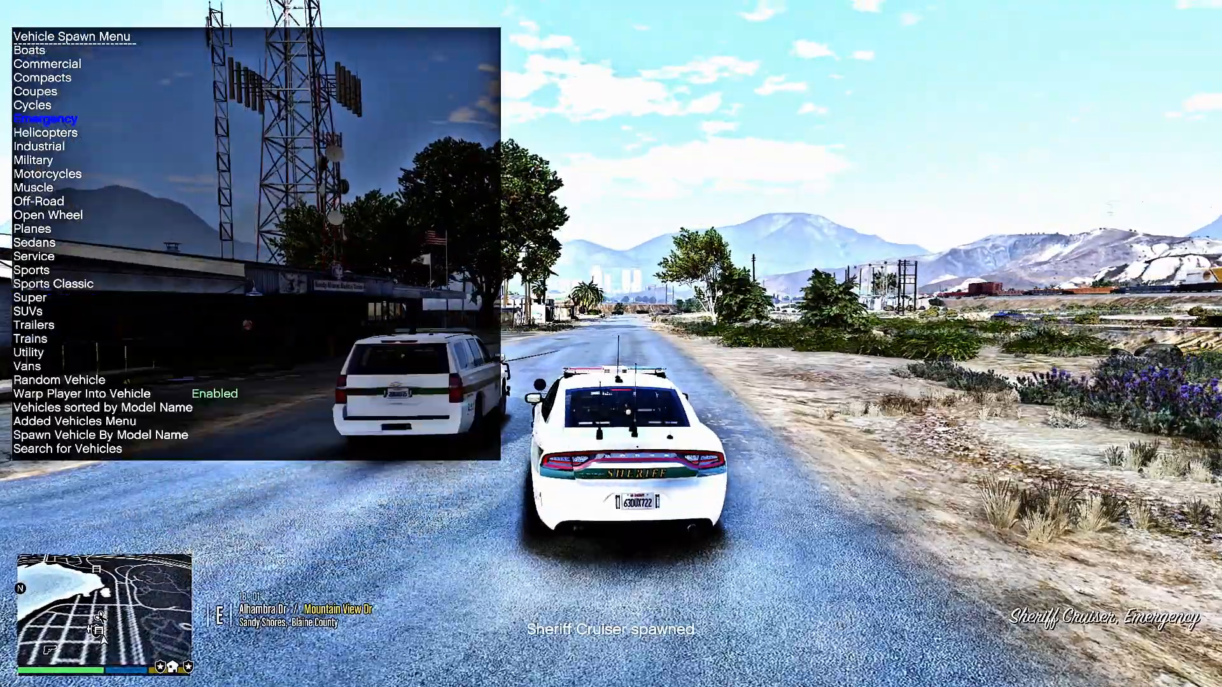
pyautogui.press('F3')
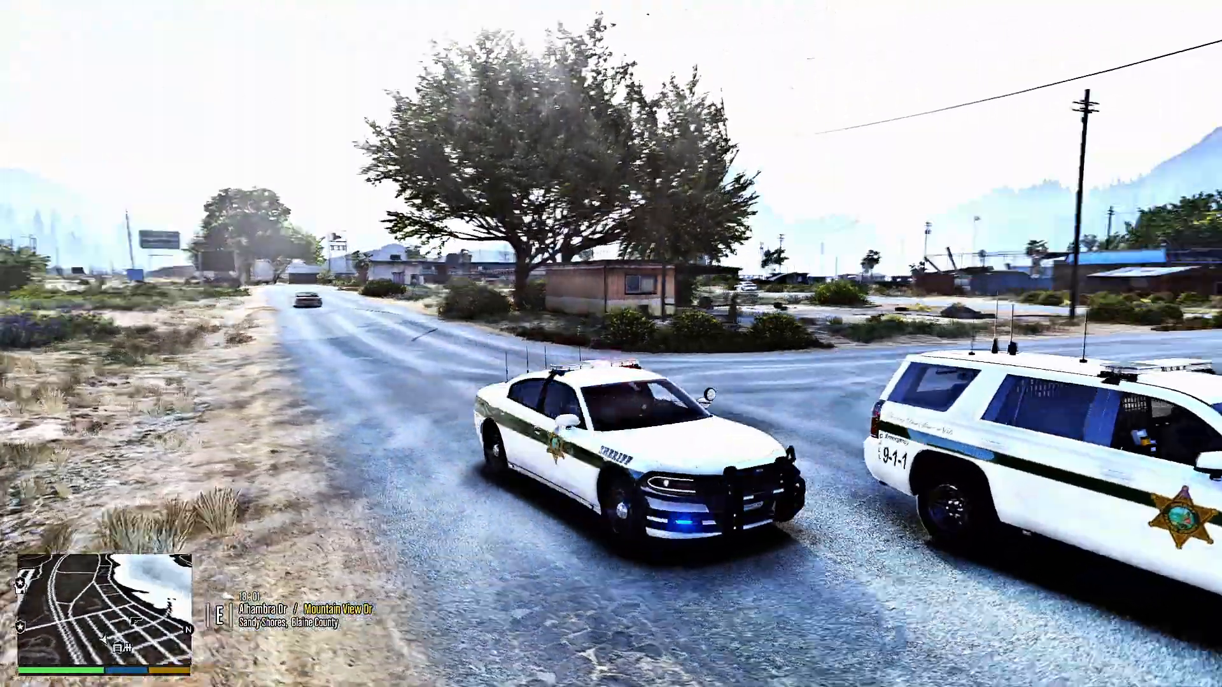
# Drive the cruiser past the Sandy Shores Medical Center with emergency lights running and turn off beyond the sheriff's station
pyautogui.press('e')
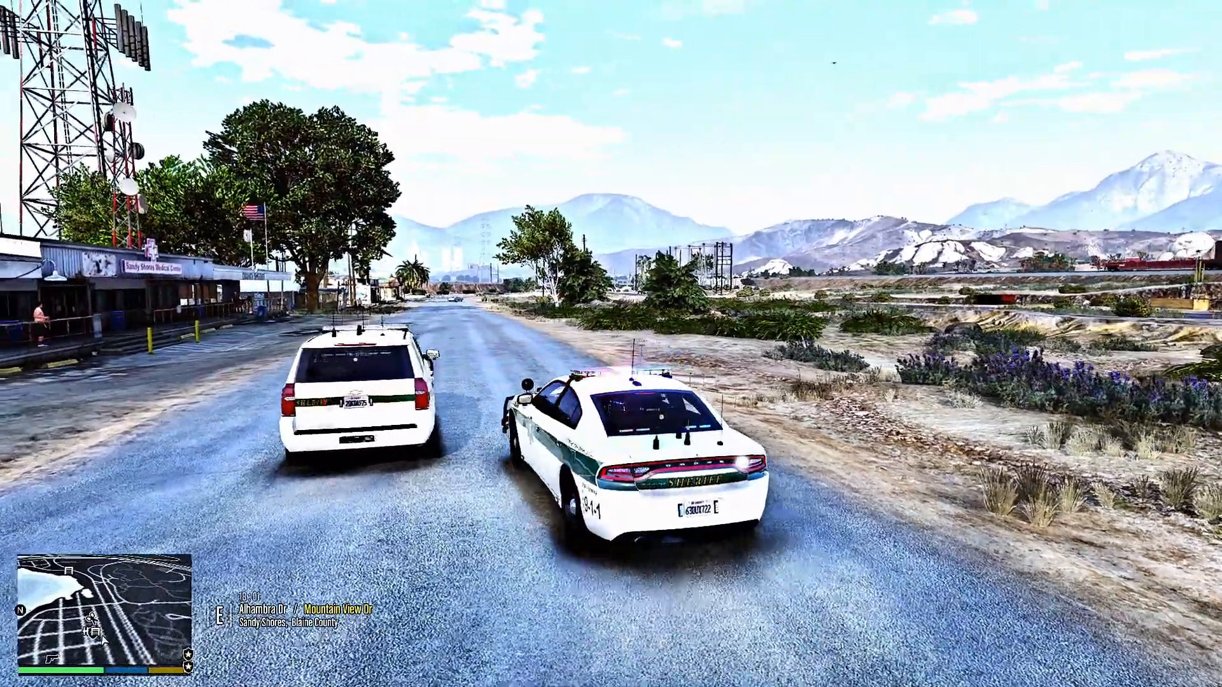
pyautogui.press('w')
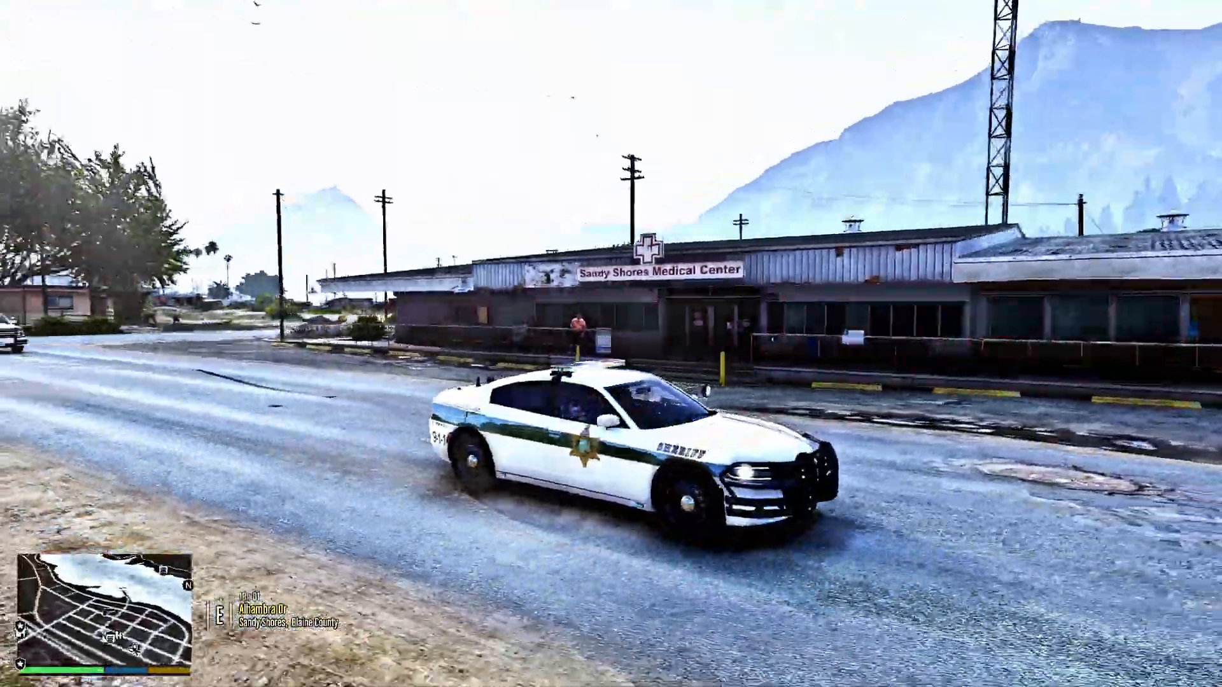
pyautogui.press('w')
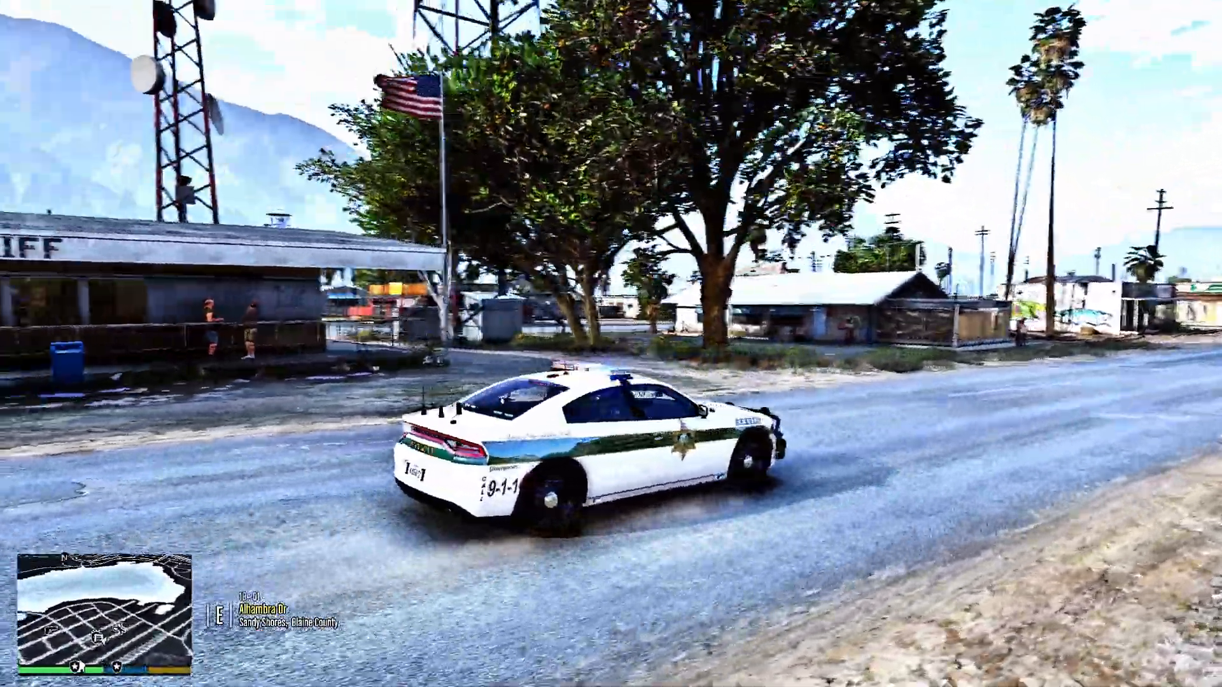
pyautogui.press('w')
pyautogui.press('a')
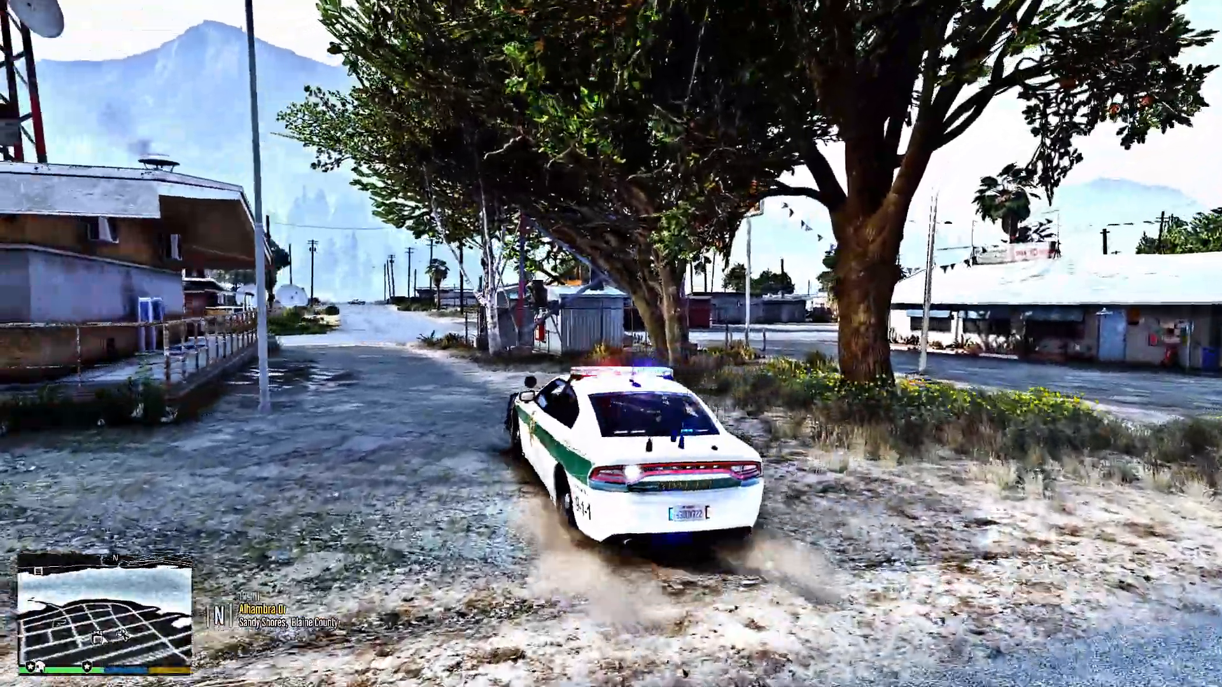
# Drive the cruiser past the side of the station onto Armadillo Ave and head west to Mountain View Dr
pyautogui.press('w')
pyautogui.press('a')
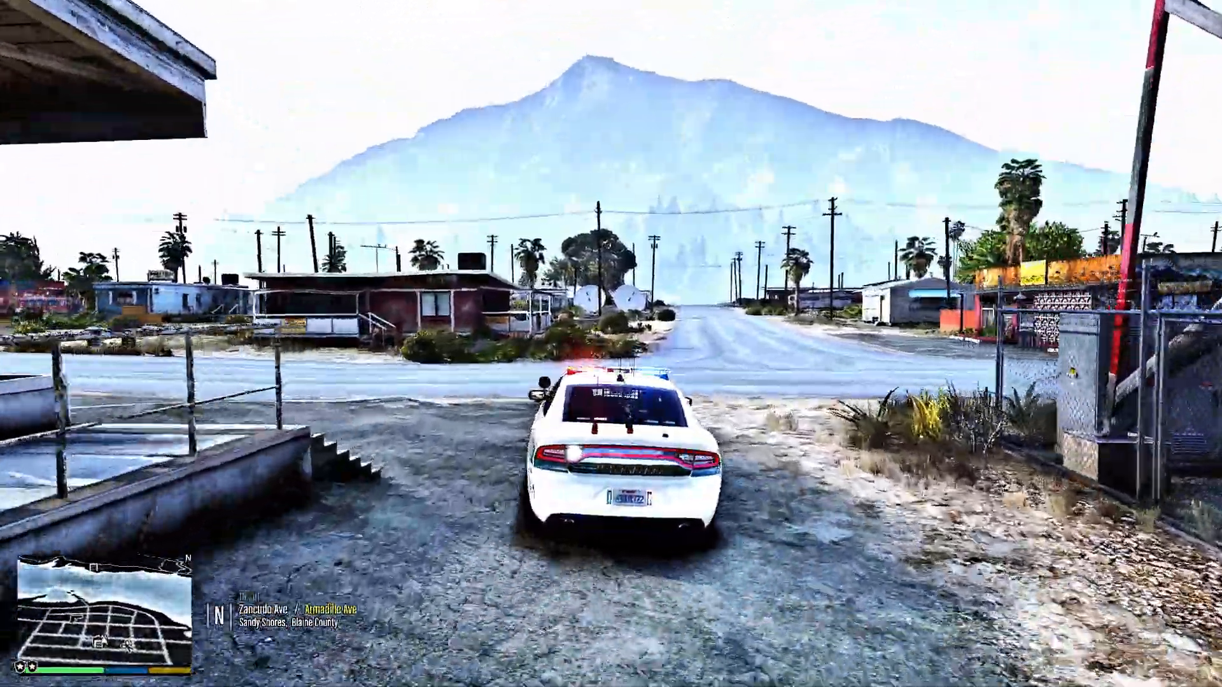
pyautogui.press('w')
pyautogui.press('a')
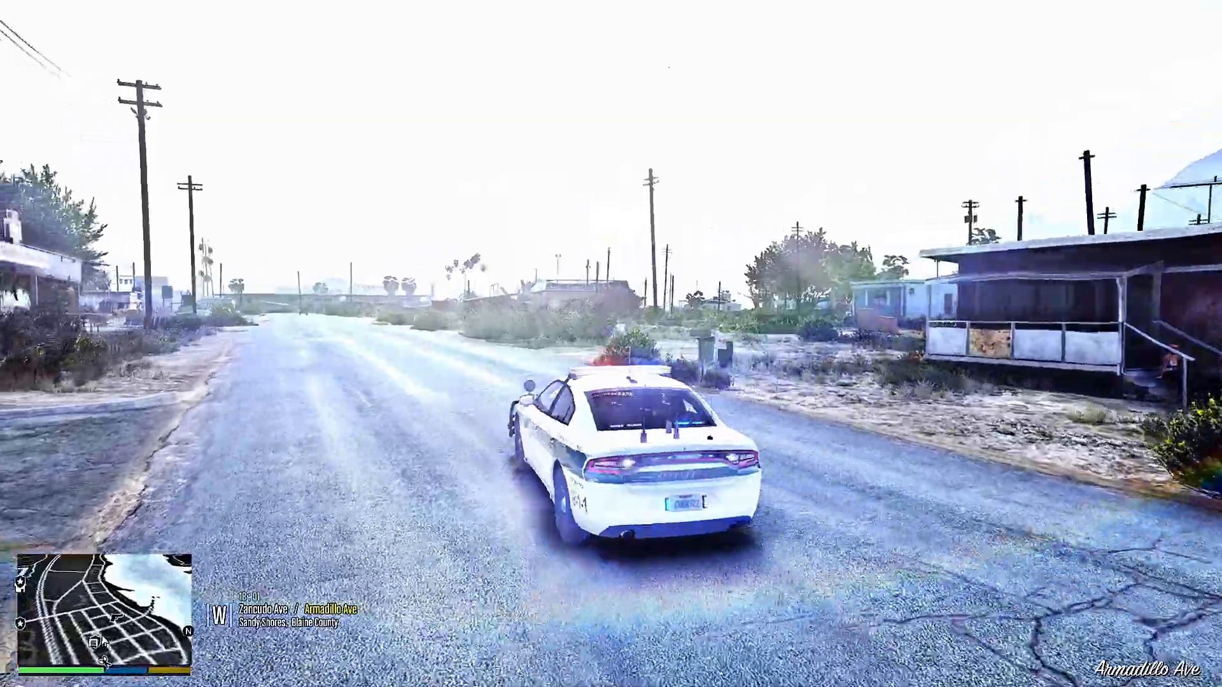
pyautogui.press('w')
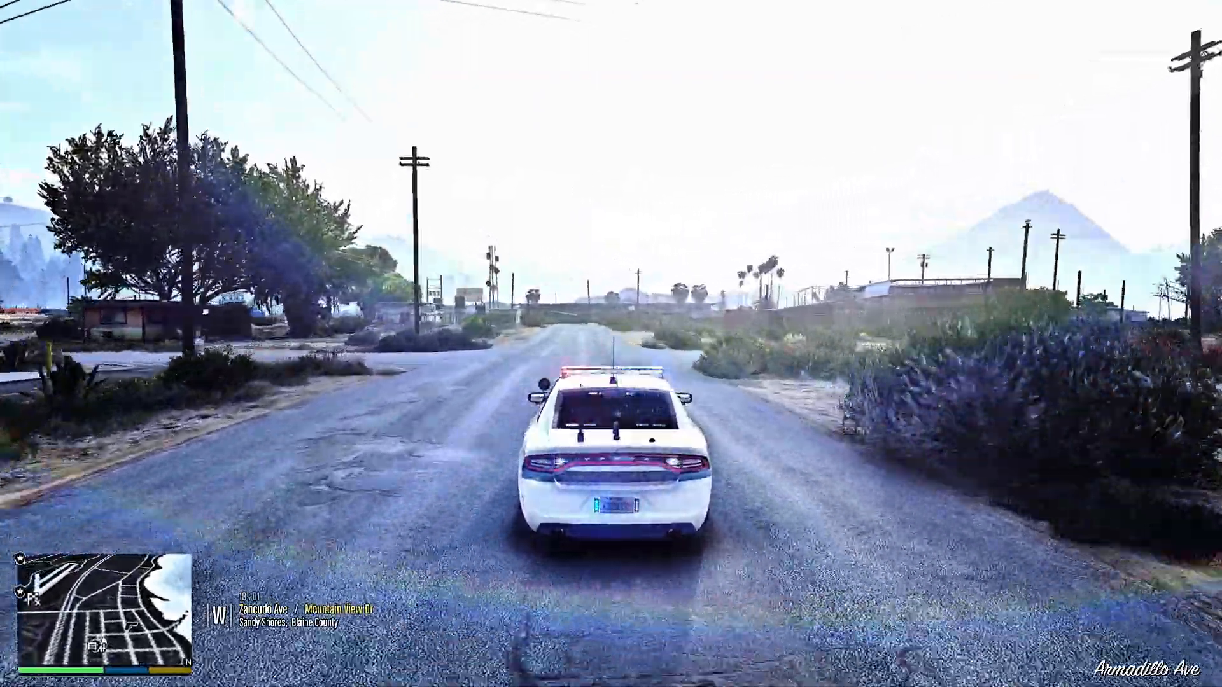
# Swing the cruiser sharply around at the Mountain View Dr junction and bring it back beside the sheriff's station
pyautogui.press('w')
pyautogui.press('a')
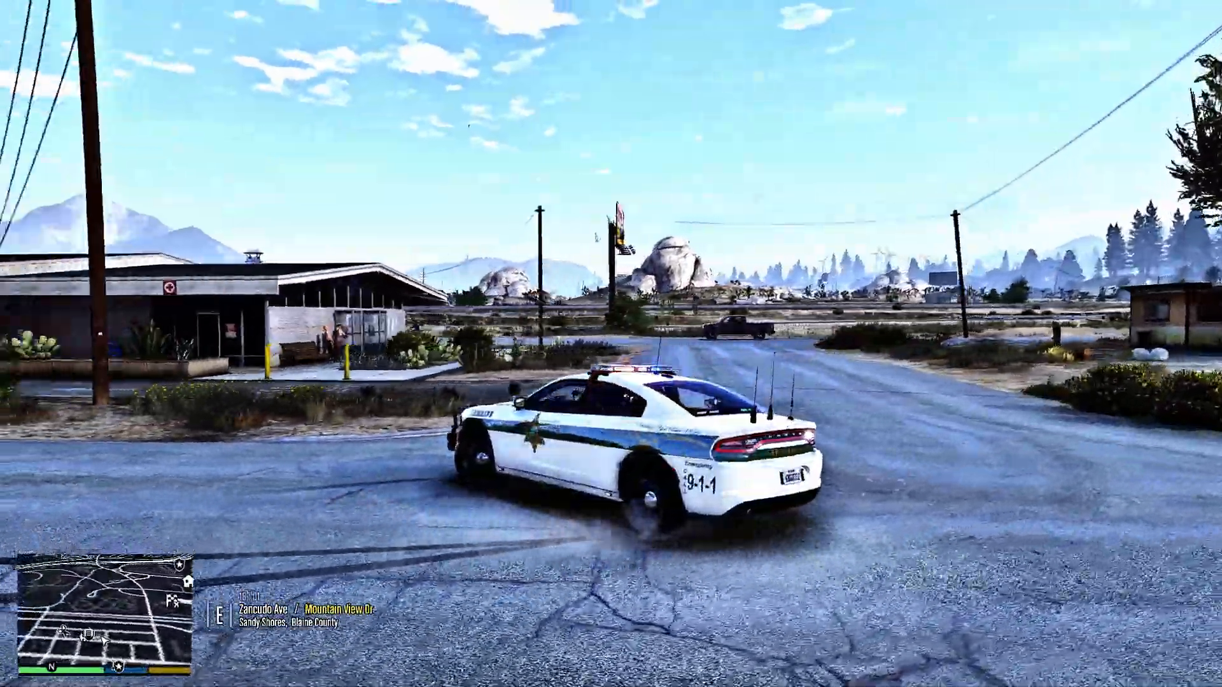
pyautogui.press('w')
pyautogui.press('a')
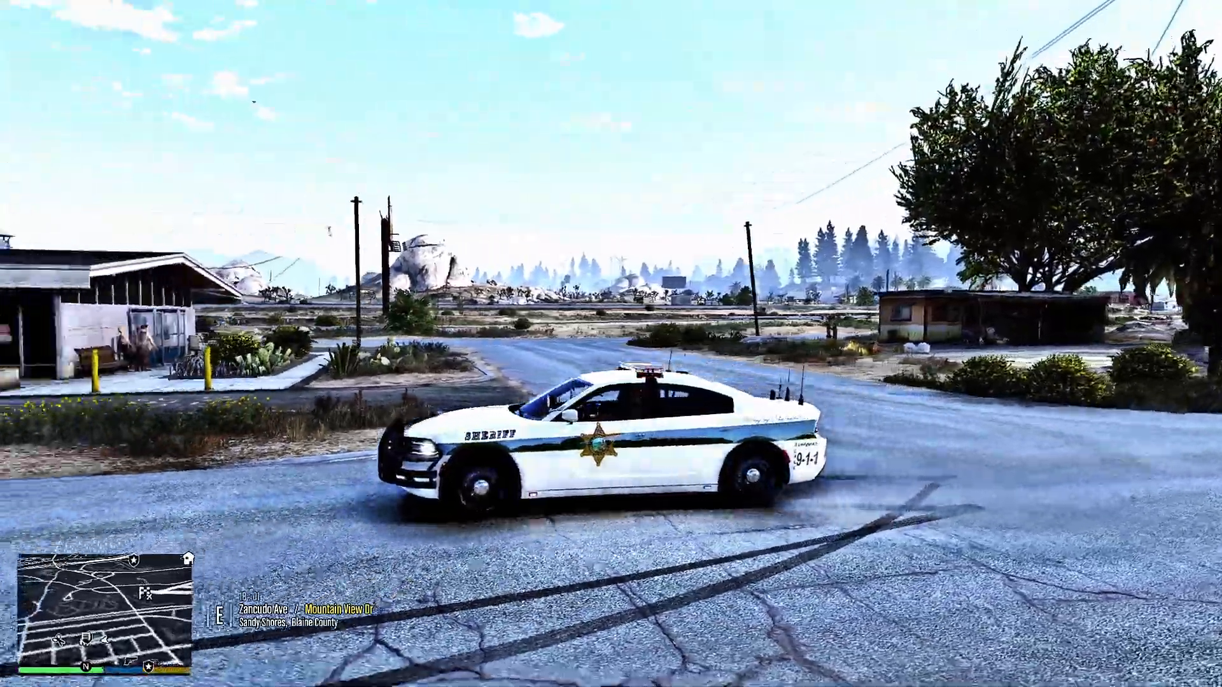
pyautogui.press('w')
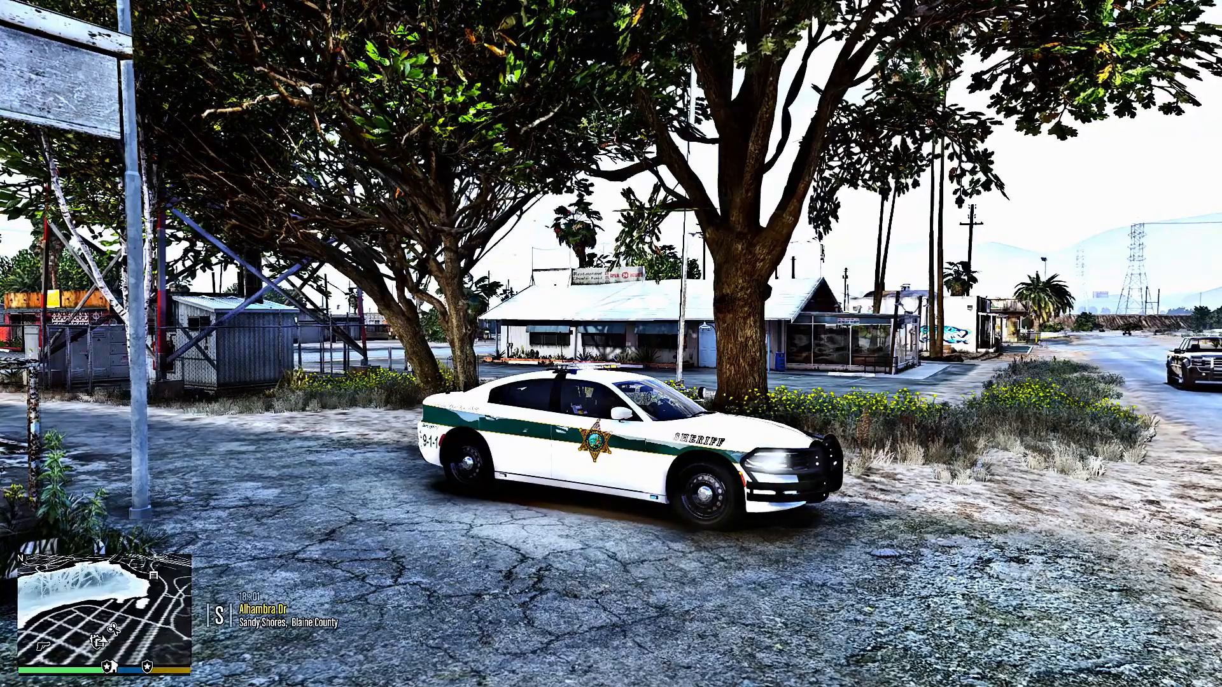
# Set the game time to Night (05) in the trainer to preview the cruiser's lights in low light
pyautogui.press('F3')
pyautogui.press('Up')
pyautogui.press('Up')
pyautogui.press('Up')
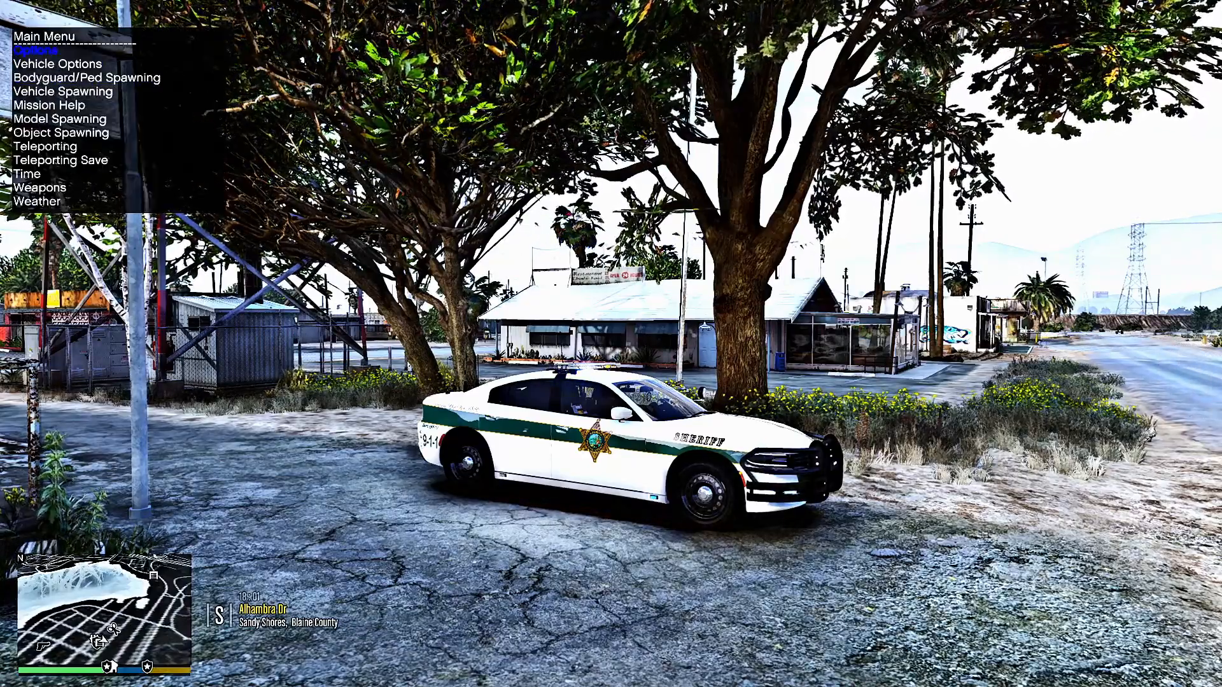
pyautogui.press('Return')
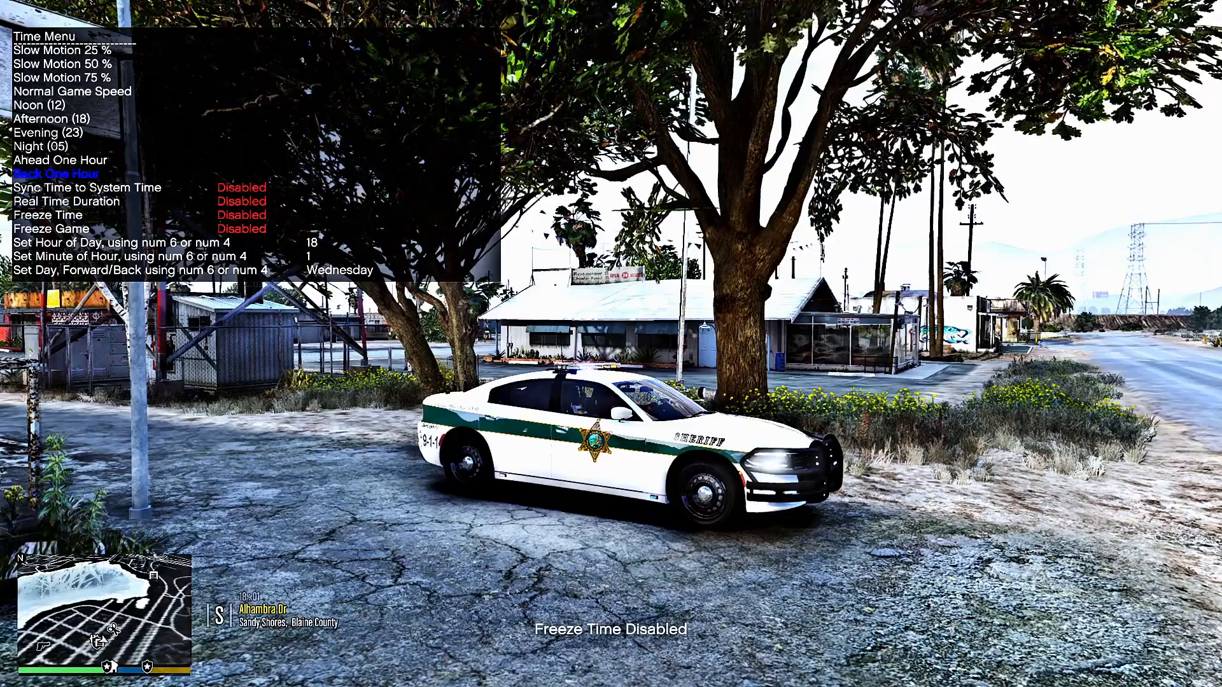
pyautogui.press('Return')
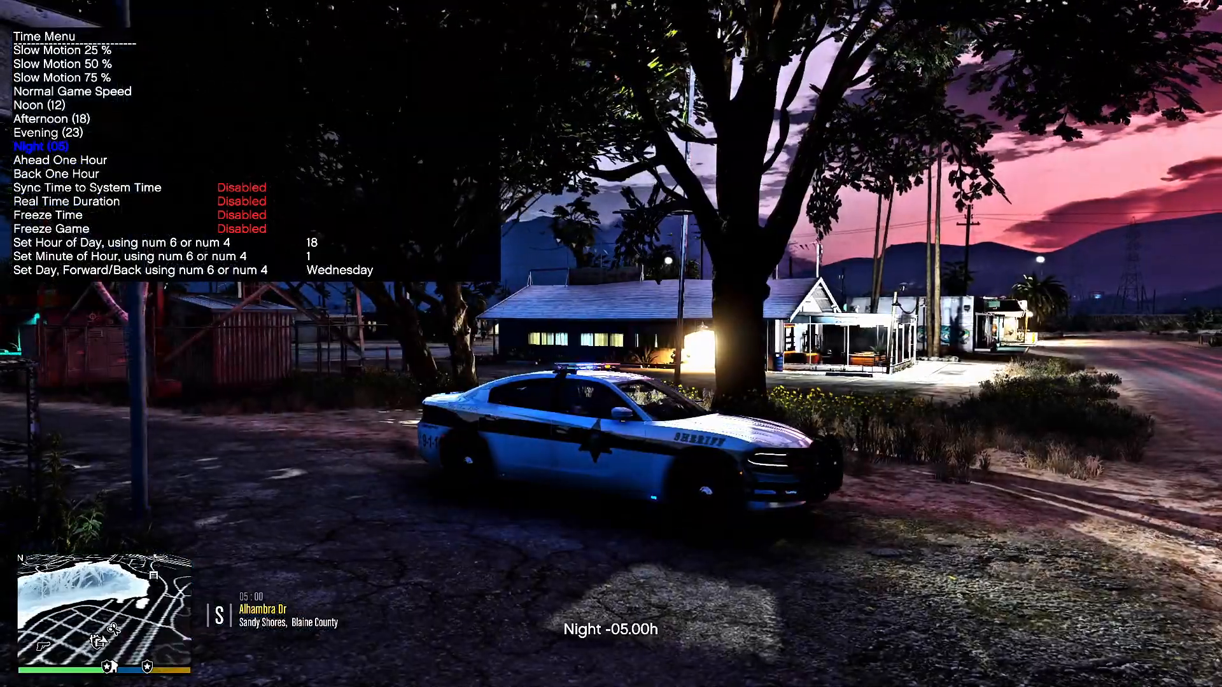
# Preview the parked cruiser with the game time at Evening (23), and return the time to Night (05)
pyautogui.press('Up')
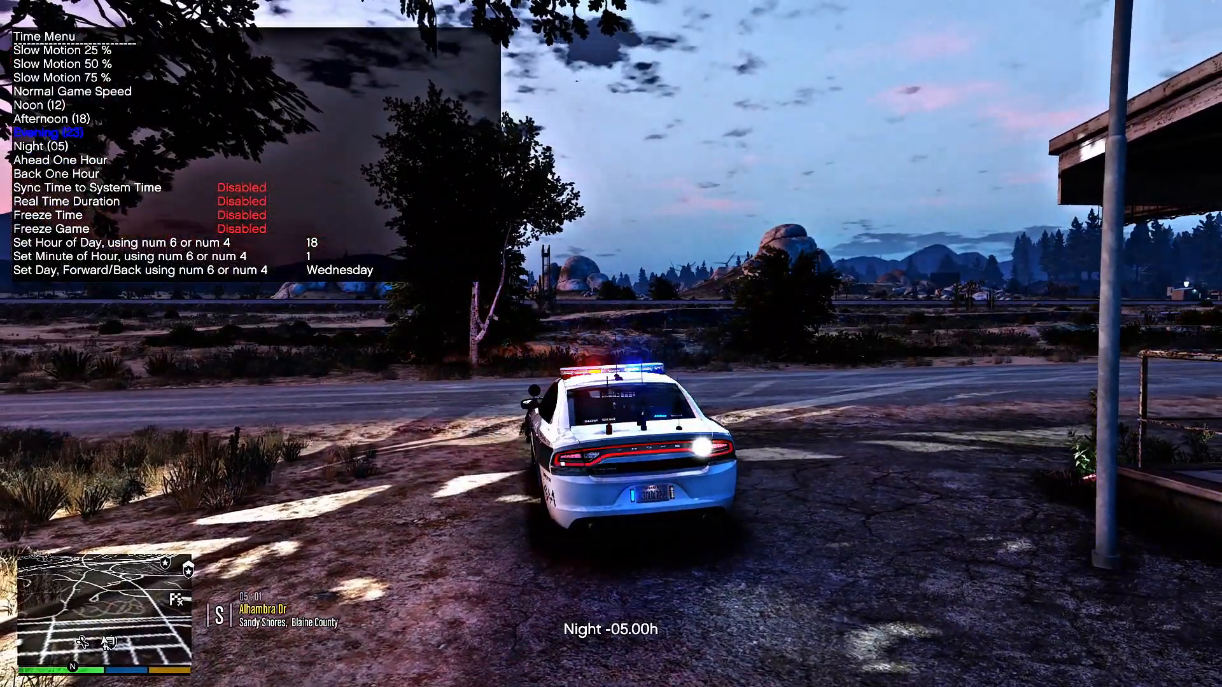
pyautogui.press('Return')
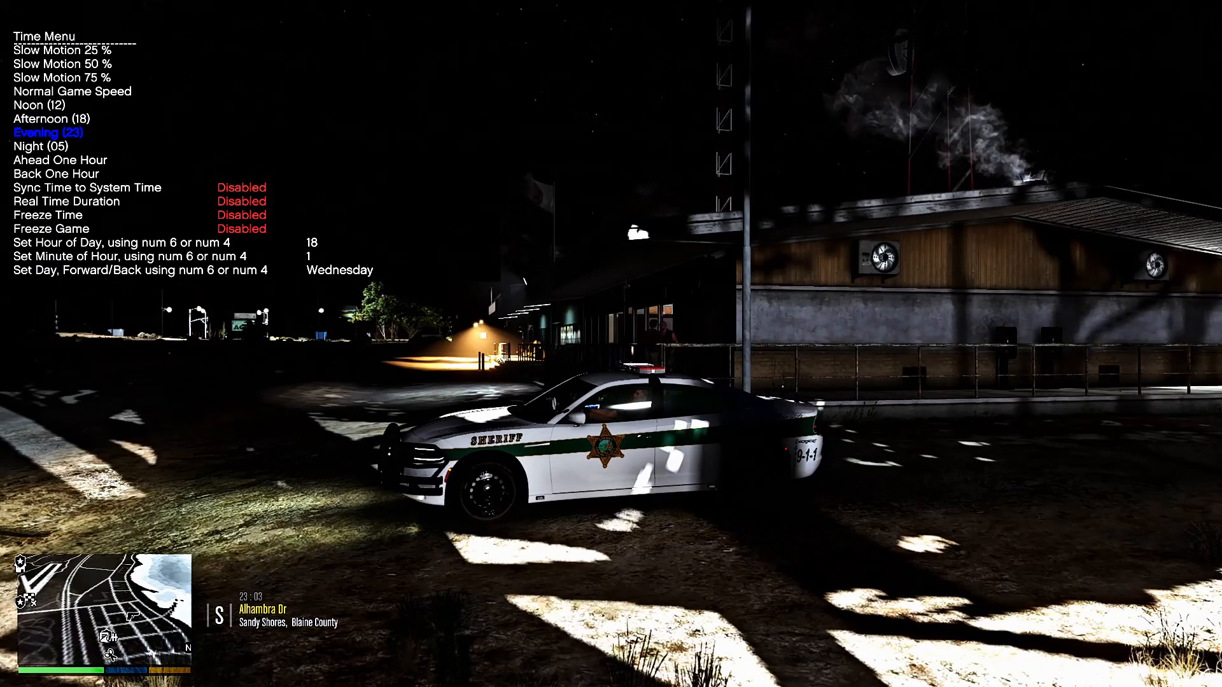
pyautogui.press('Down')
pyautogui.press('Return')
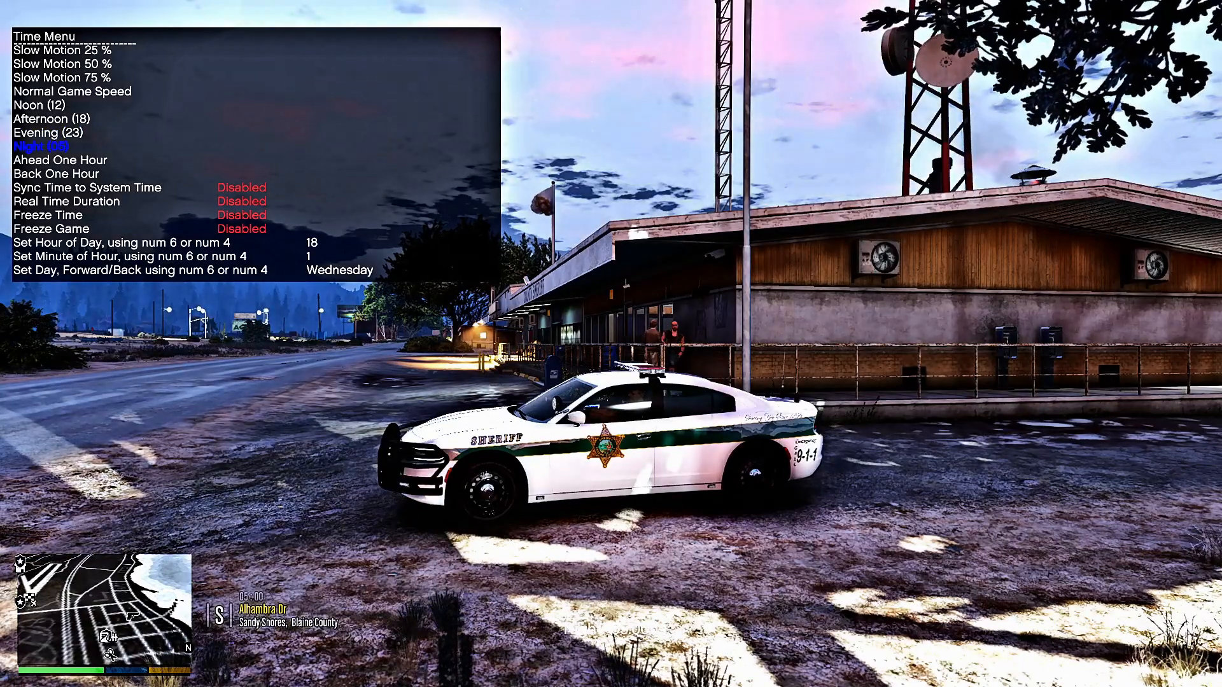
# Set the game time to Afternoon (18) in the trainer
pyautogui.press('Up')
pyautogui.press('Up')
pyautogui.press('Up')
pyautogui.press('Down')
pyautogui.press('Return')
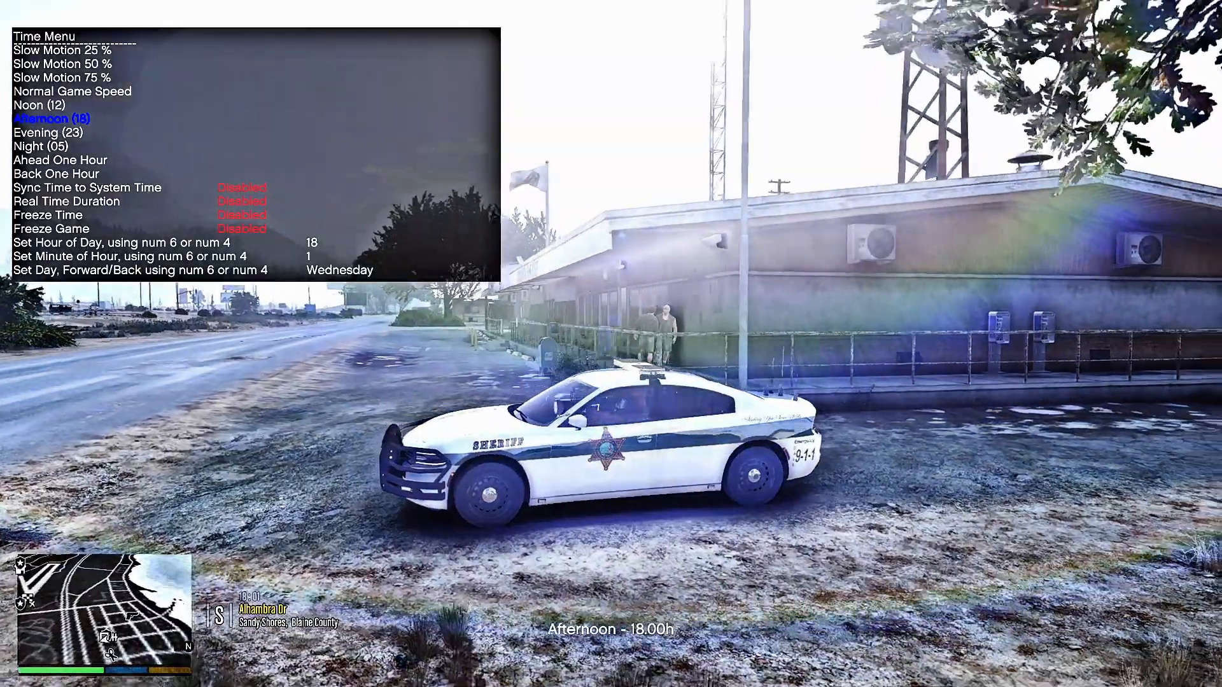
# Close the trainer and start recording a gameplay clip of the parked cruiser
pyautogui.press('BackSpace')
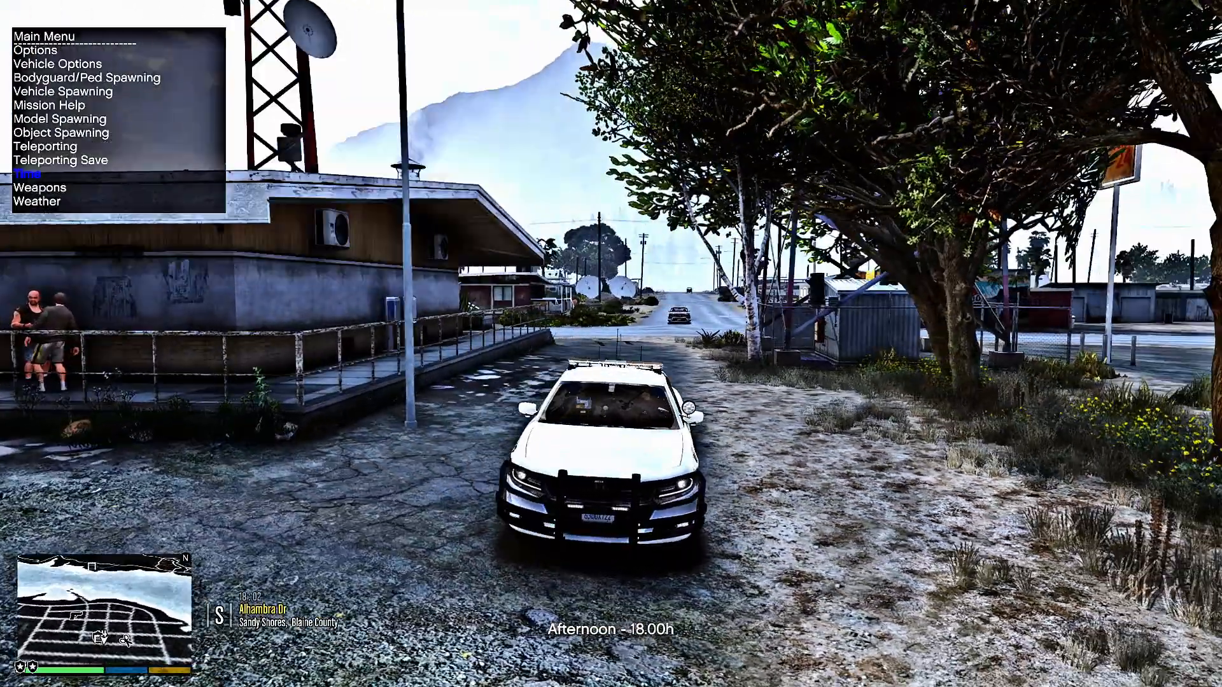
pyautogui.press('BackSpace')
pyautogui.press('F1')
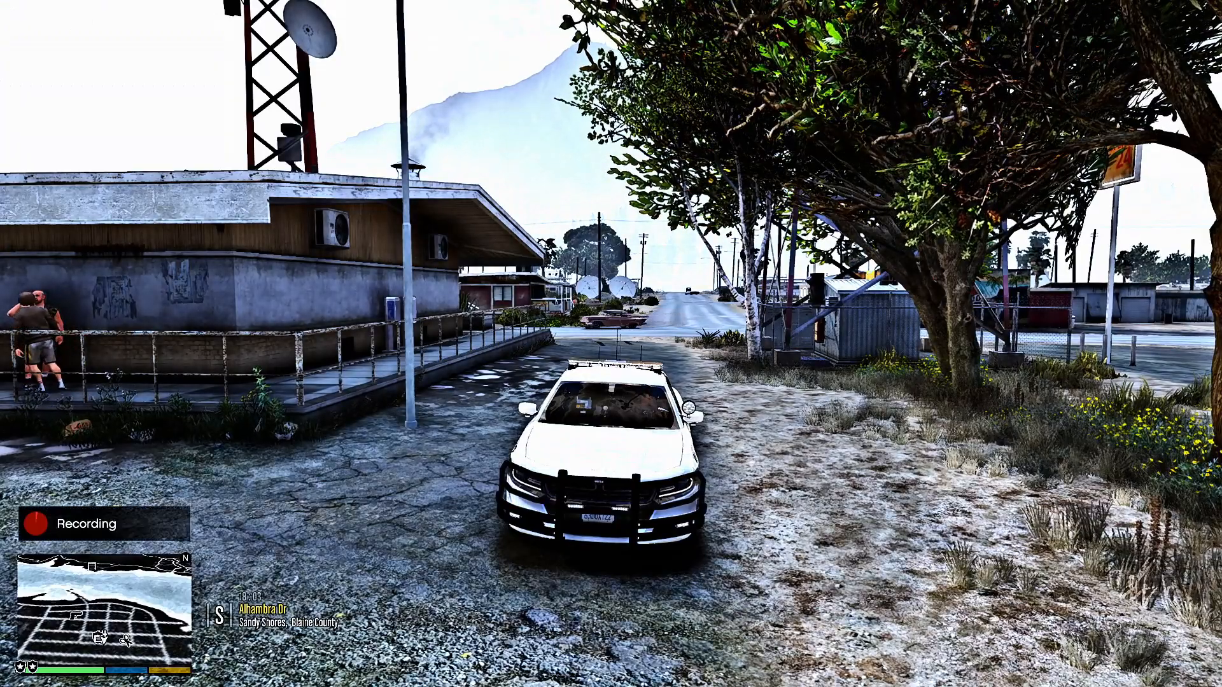